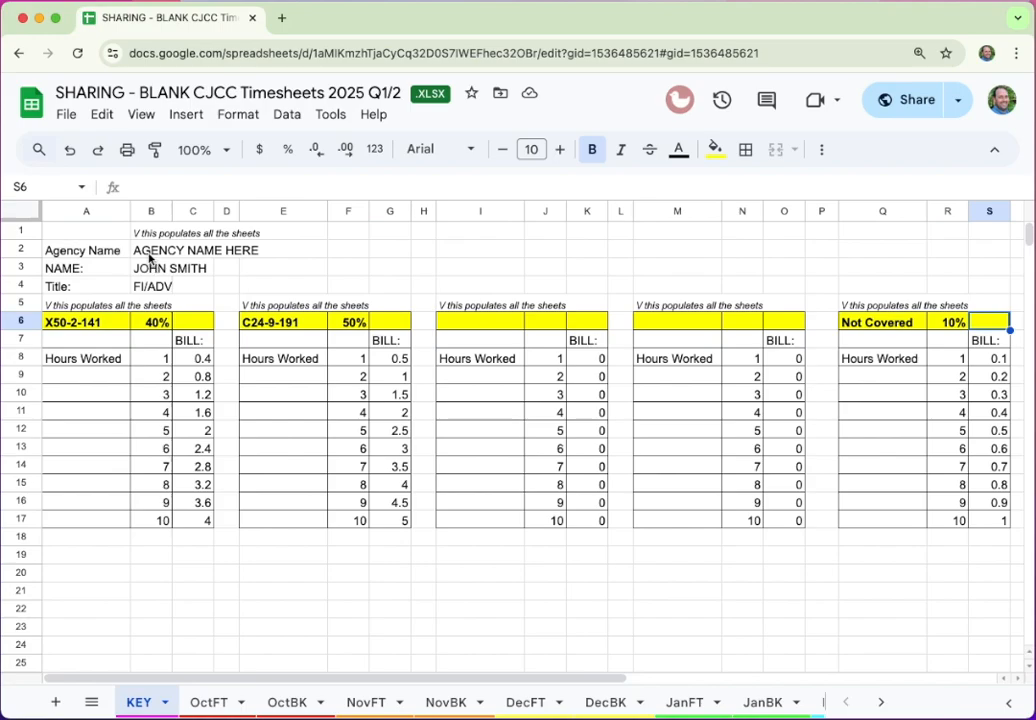
Undo the earlier timesheet entries so KEY shows STAFF NAME, TITLE and Grant #1–#4 at 0%
{"action": "left_click", "coordinate": [149, 257]}
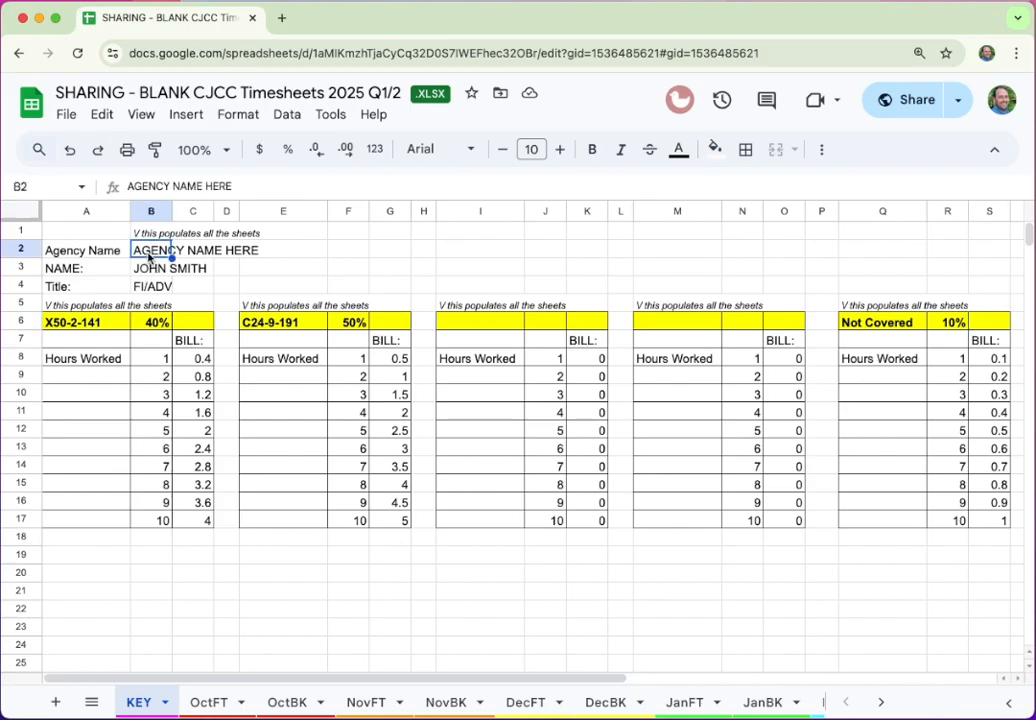
{"action": "key", "text": "super+z"}
{"action": "key", "text": "super+z"}
{"action": "key", "text": "super+z"}
{"action": "key", "text": "super+z"}
{"action": "key", "text": "super+z"}
{"action": "key", "text": "super+z"}
{"action": "key", "text": "super+z"}
{"action": "key", "text": "super+z"}
{"action": "key", "text": "super+z"}
{"action": "key", "text": "super+z"}
{"action": "key", "text": "super+z"}
{"action": "key", "text": "super+z"}
{"action": "key", "text": "super+z"}
{"action": "key", "text": "super+z"}
{"action": "key", "text": "super+z"}
{"action": "key", "text": "super+z"}
{"action": "key", "text": "super+z"}
{"action": "key", "text": "super+z"}
{"action": "key", "text": "super+z"}
{"action": "key", "text": "super+z"}
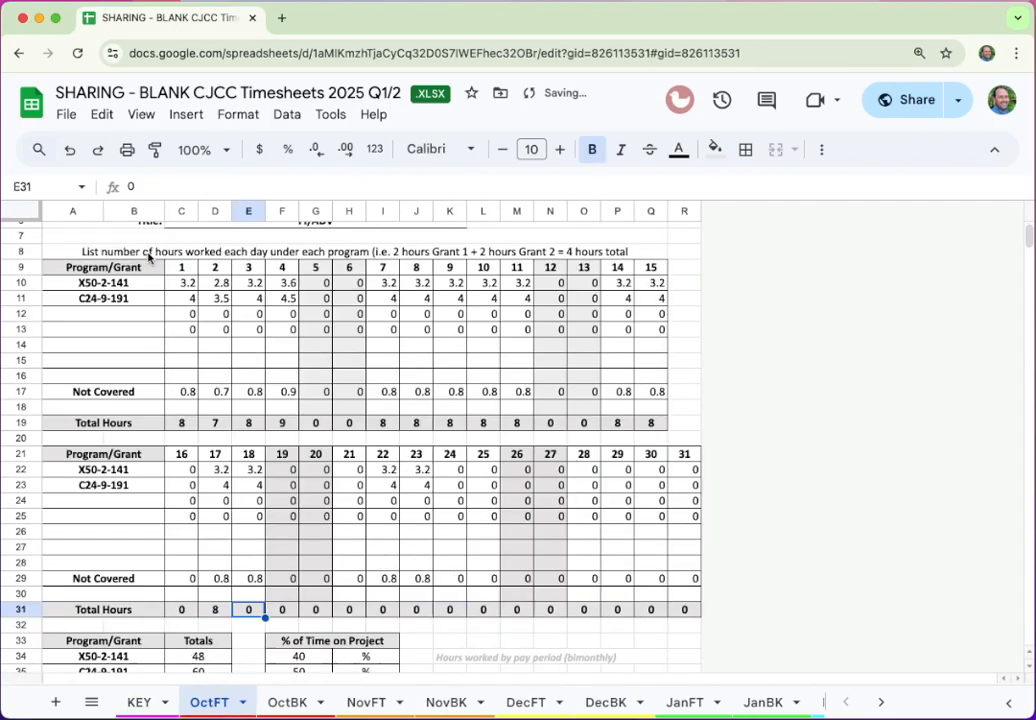
{"action": "key", "text": "super+z"}
{"action": "key", "text": "super+z"}
{"action": "key", "text": "super+z"}
{"action": "key", "text": "super+z"}
{"action": "key", "text": "super+z"}
{"action": "key", "text": "super+z"}
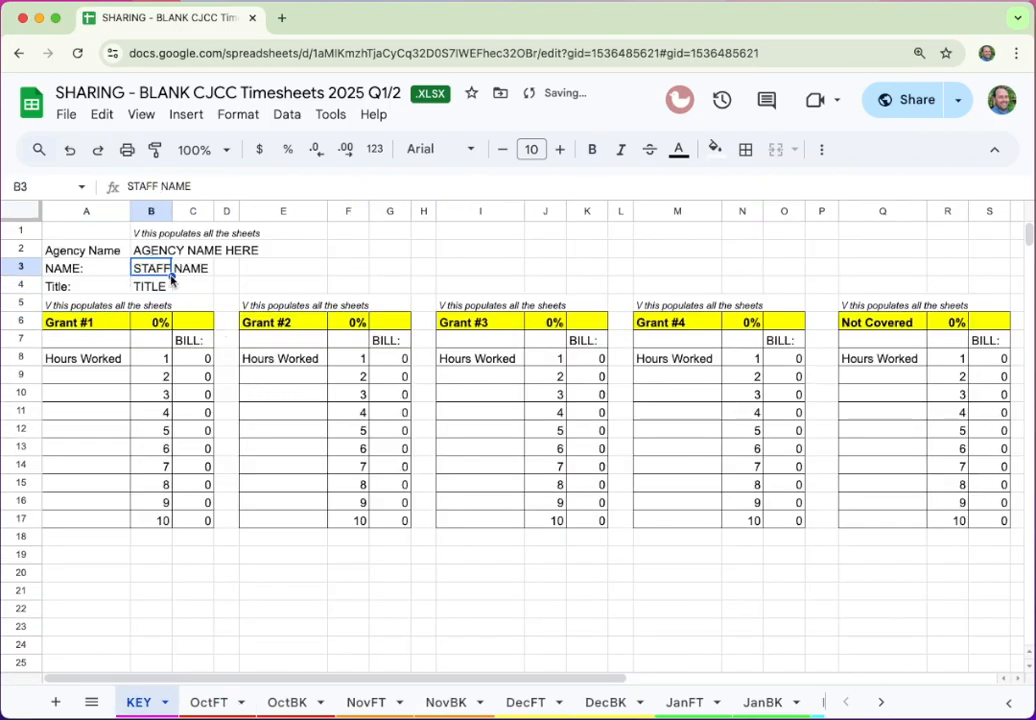
{"action": "double_click", "coordinate": [149, 250]}
Fill KEY's B2–B4 with agency 'NAME OF CAC/SAC/ CASA', the staff member's name and title 'Advocacy Queen'
{"action": "key", "text": "super+a"}
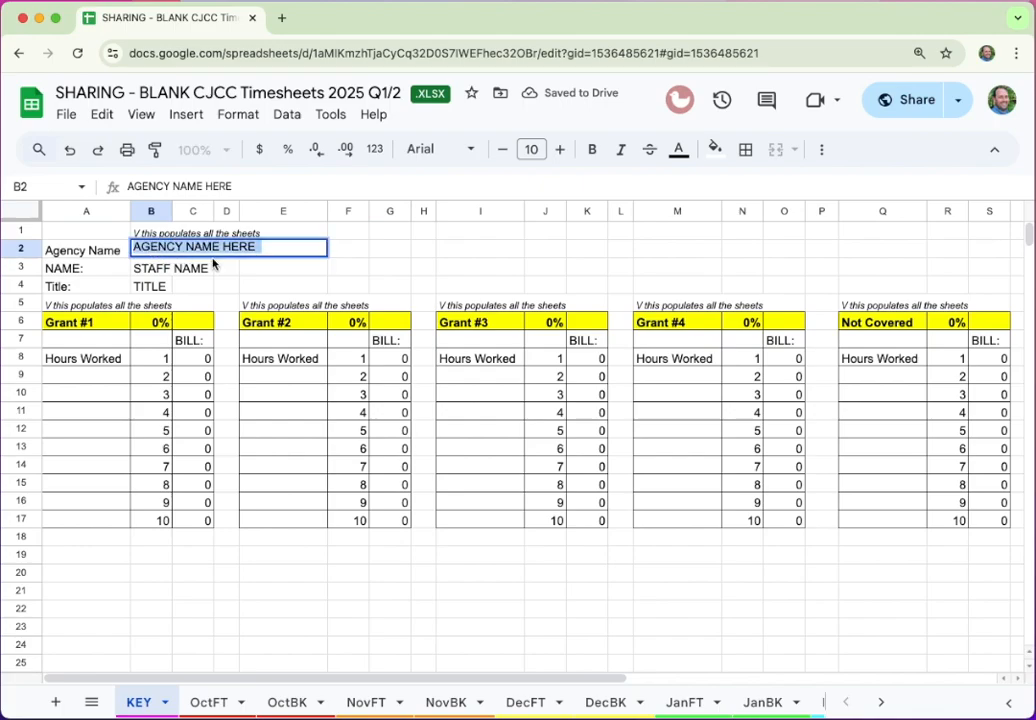
{"action": "type", "text": "NAME OF "}
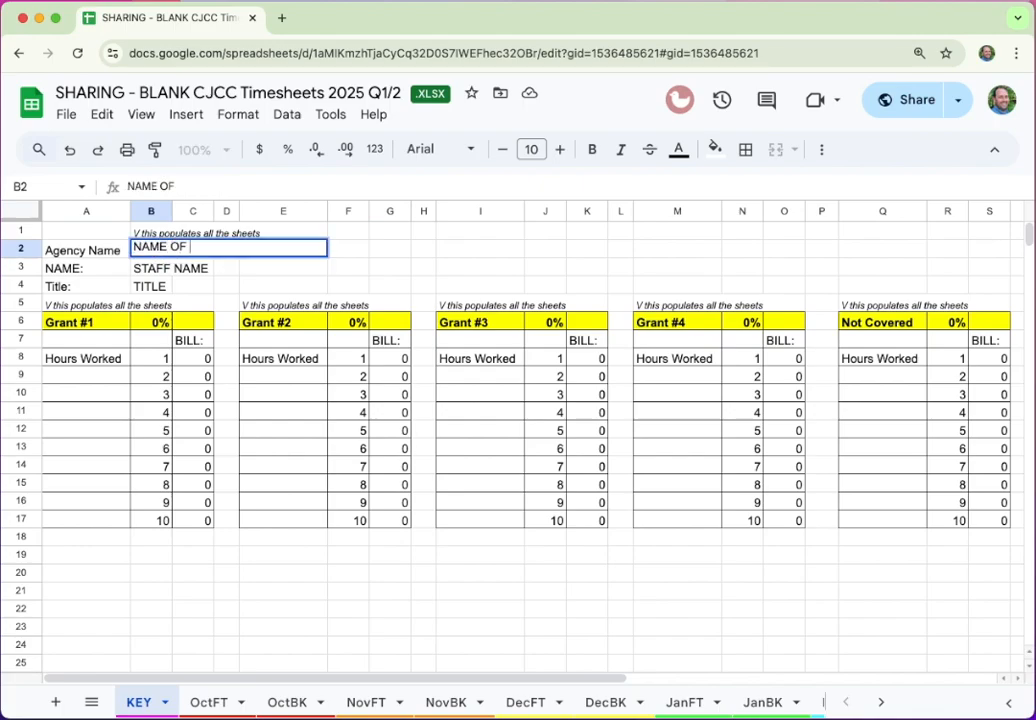
{"action": "type", "text": "CAC/SAC/"}
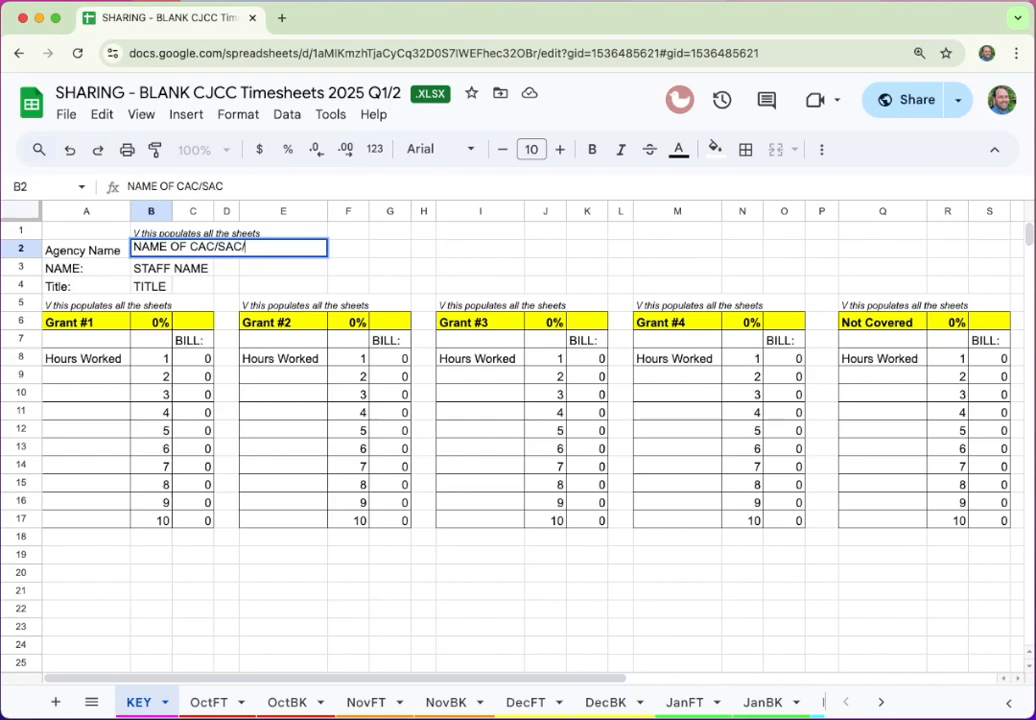
{"action": "type", "text": " CASA"}
{"action": "left_click", "coordinate": [162, 270]}
{"action": "double_click", "coordinate": [203, 266]}
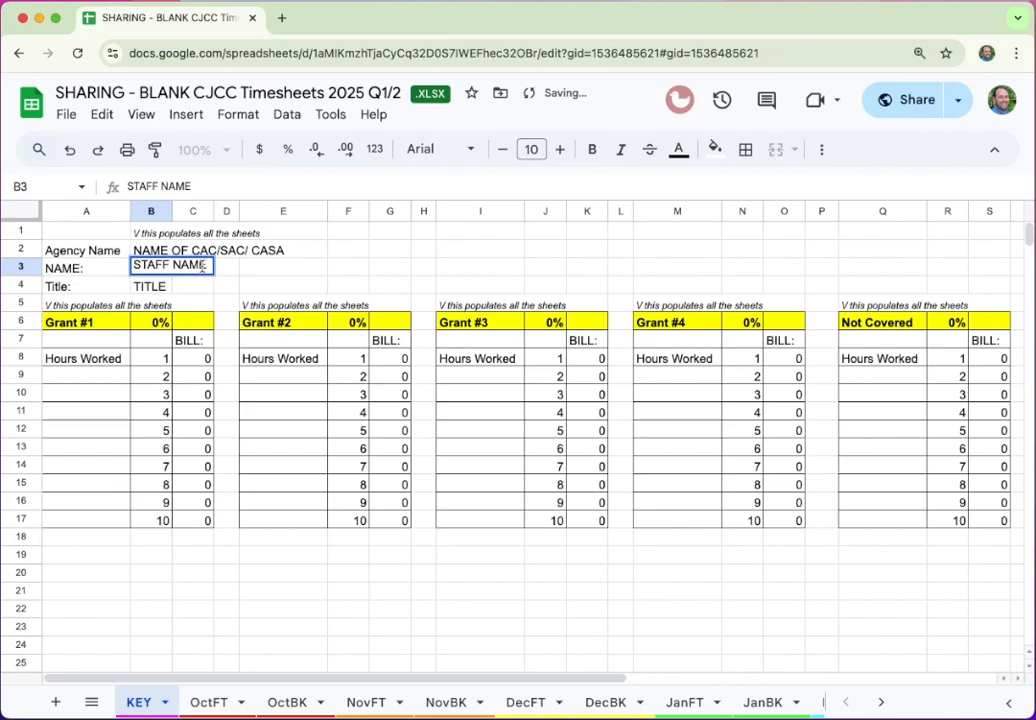
{"action": "key", "text": "super+a"}
{"action": "type", "text": "JANE SMITH"}
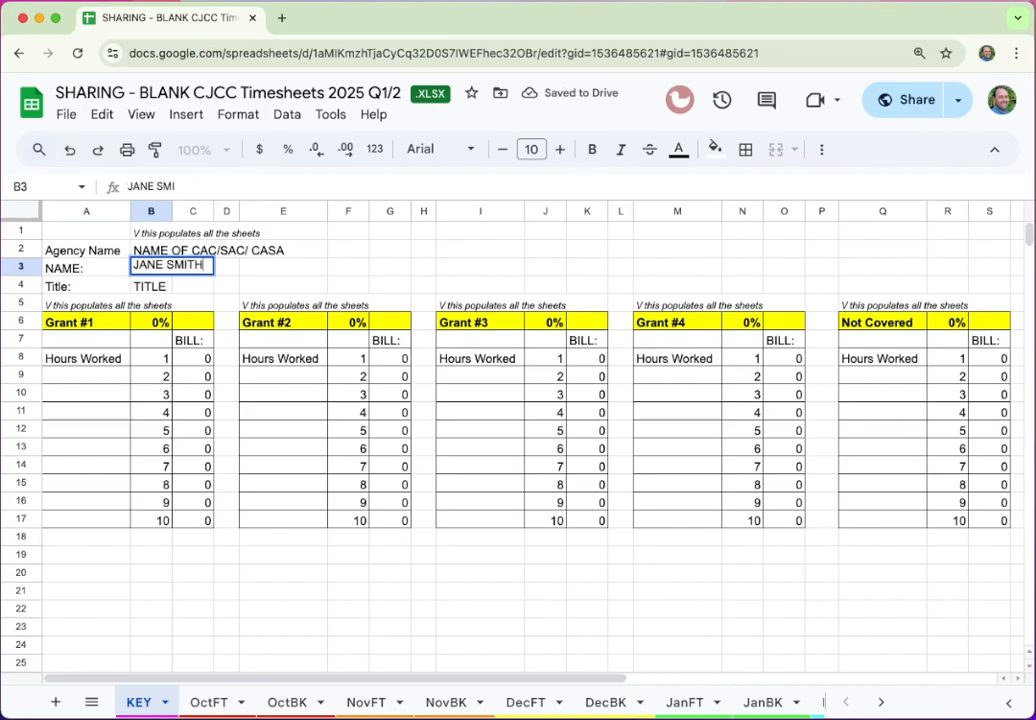
{"action": "key", "text": "Tab"}
{"action": "double_click", "coordinate": [146, 288]}
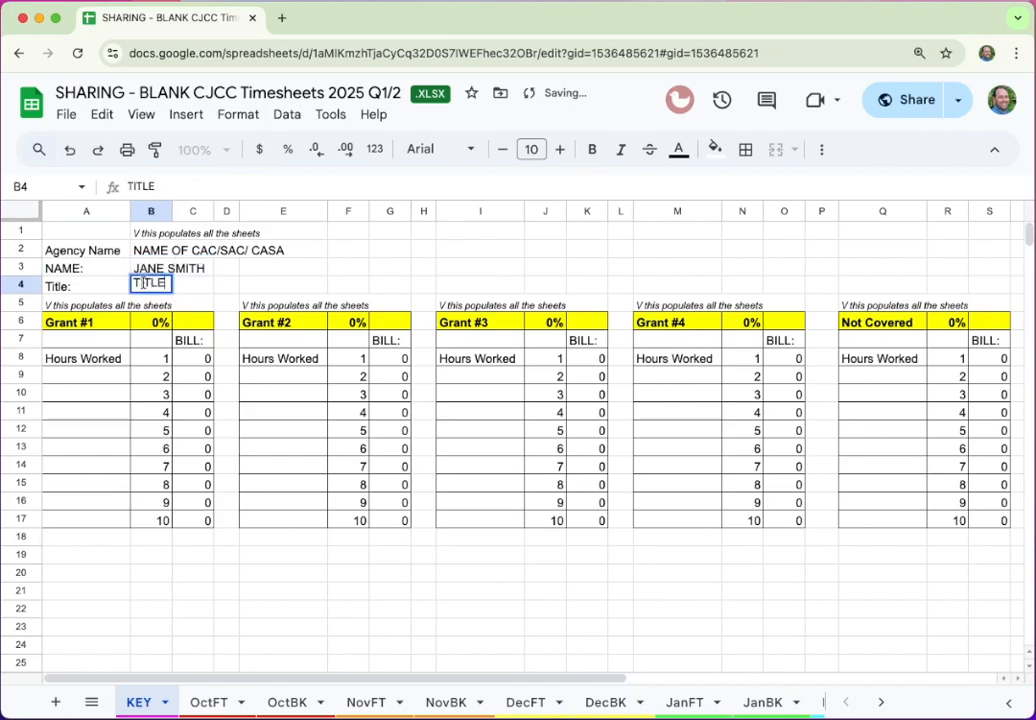
{"action": "key", "text": "super+a"}
{"action": "type", "text": "Advocacy"}
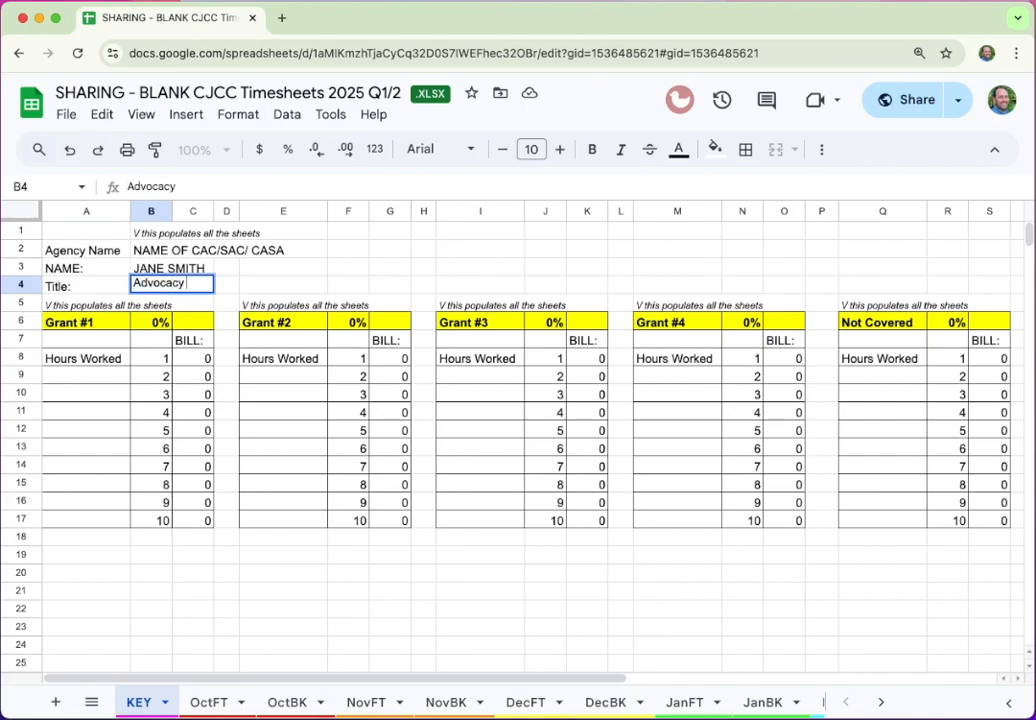
{"action": "type", "text": " Queen"}
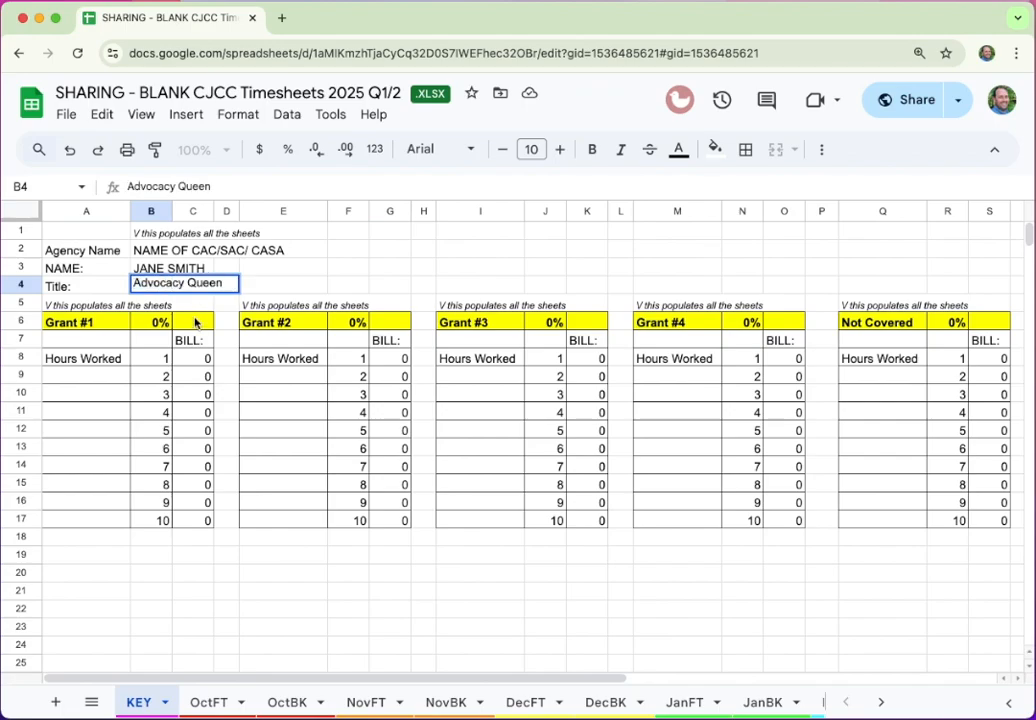
{"action": "key", "text": "Tab"}
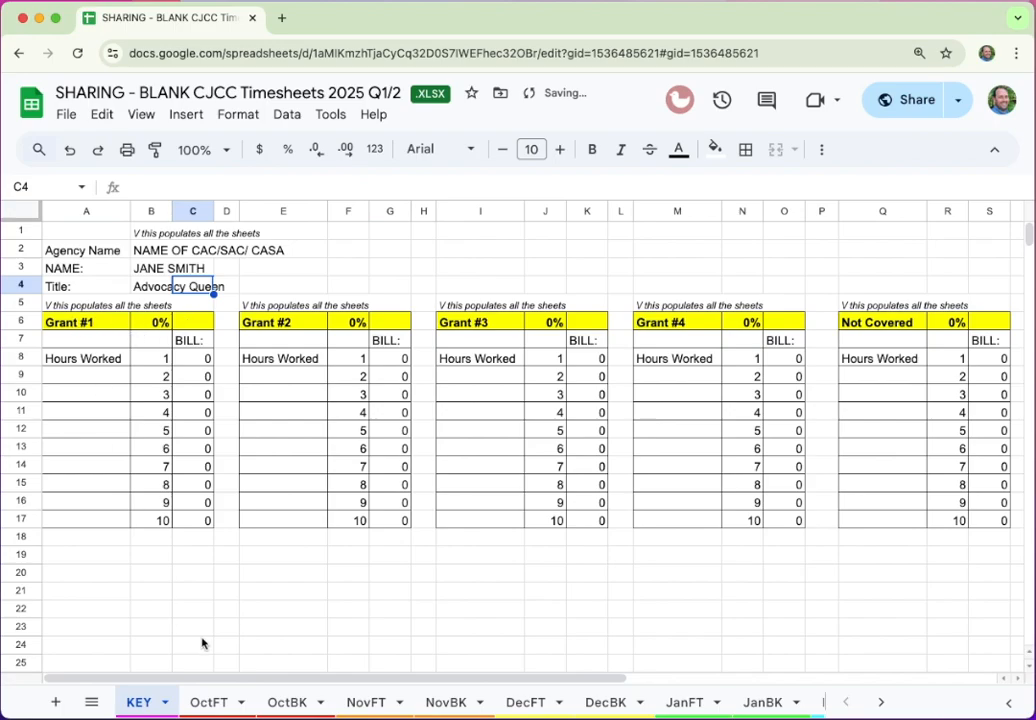
{"action": "left_click", "coordinate": [208, 702]}
Check that OctBK carries the staff name and Advocacy Queen title, then return to KEY
{"action": "scroll", "coordinate": [298, 500], "scroll_direction": "up", "scroll_amount": 3}
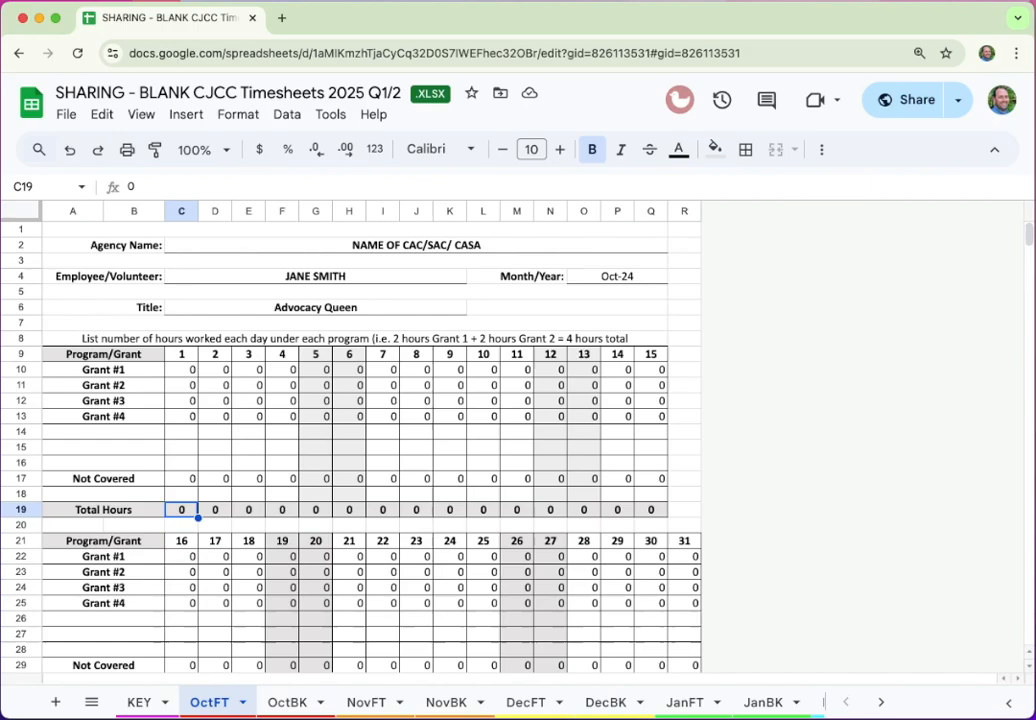
{"action": "left_click", "coordinate": [291, 704]}
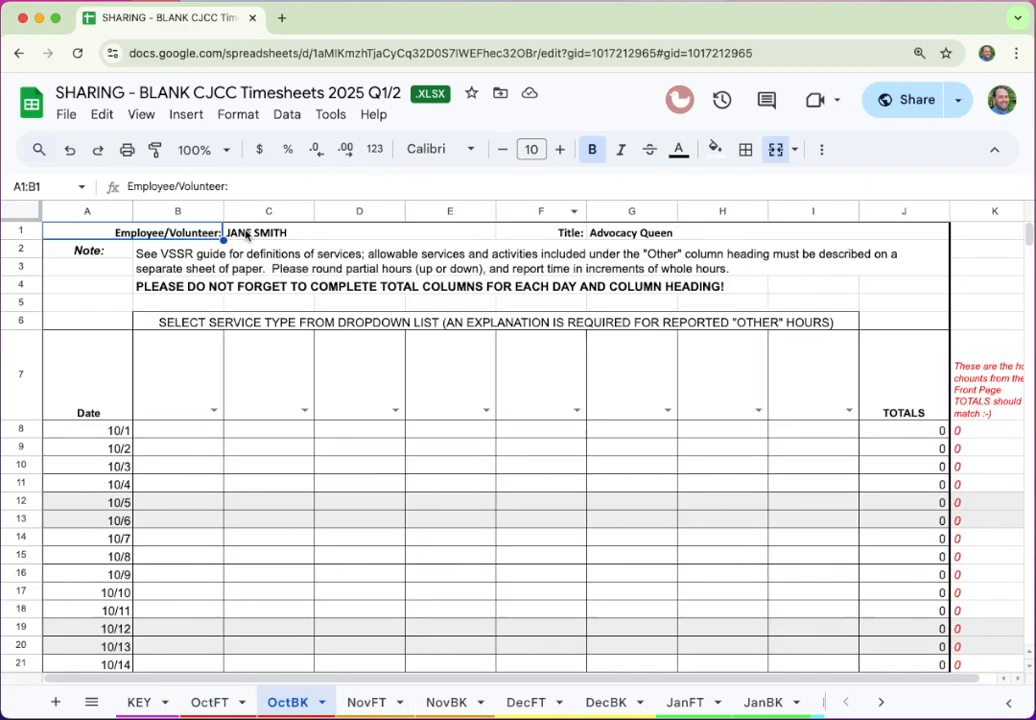
{"action": "left_click", "coordinate": [142, 703]}
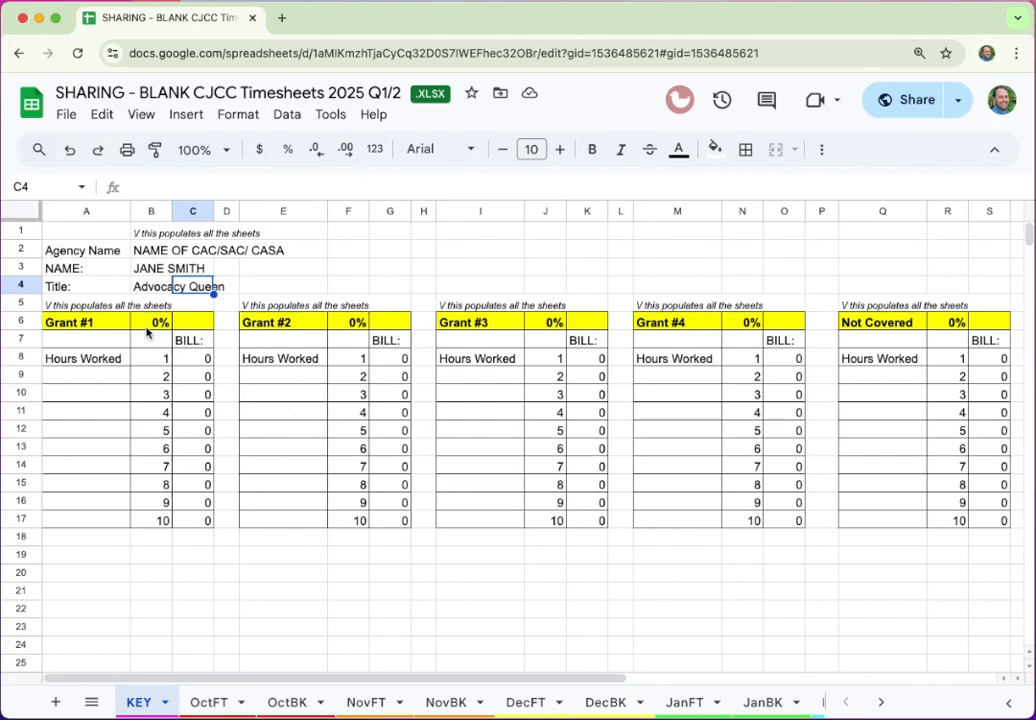
Rename the Grant #1 and Grant #2 labels to C25-3-989 and X45-6-787
{"action": "double_click", "coordinate": [76, 325]}
{"action": "left_click_drag", "start_coordinate": [102, 320], "coordinate": [25, 288]}
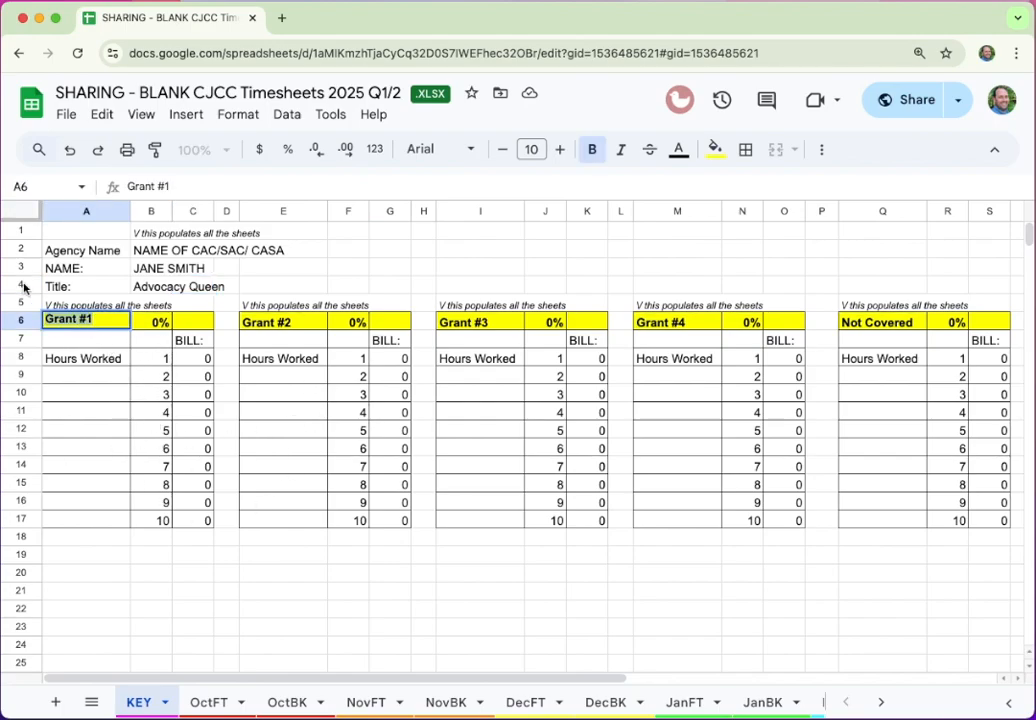
{"action": "type", "text": "C25-"}
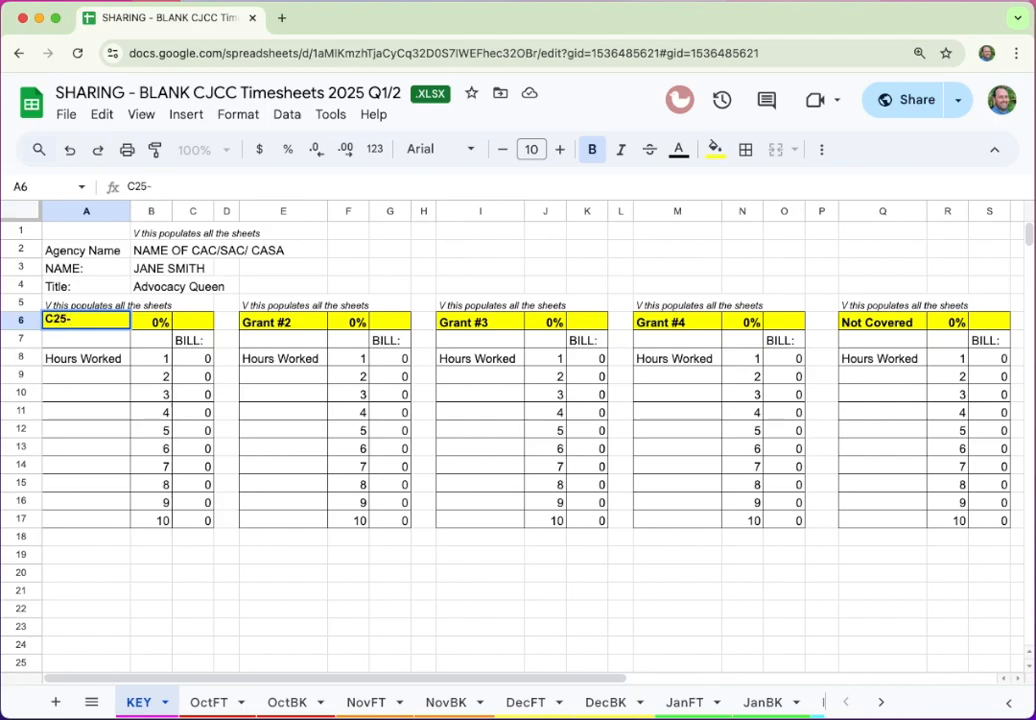
{"action": "type", "text": "3-989"}
{"action": "double_click", "coordinate": [260, 328]}
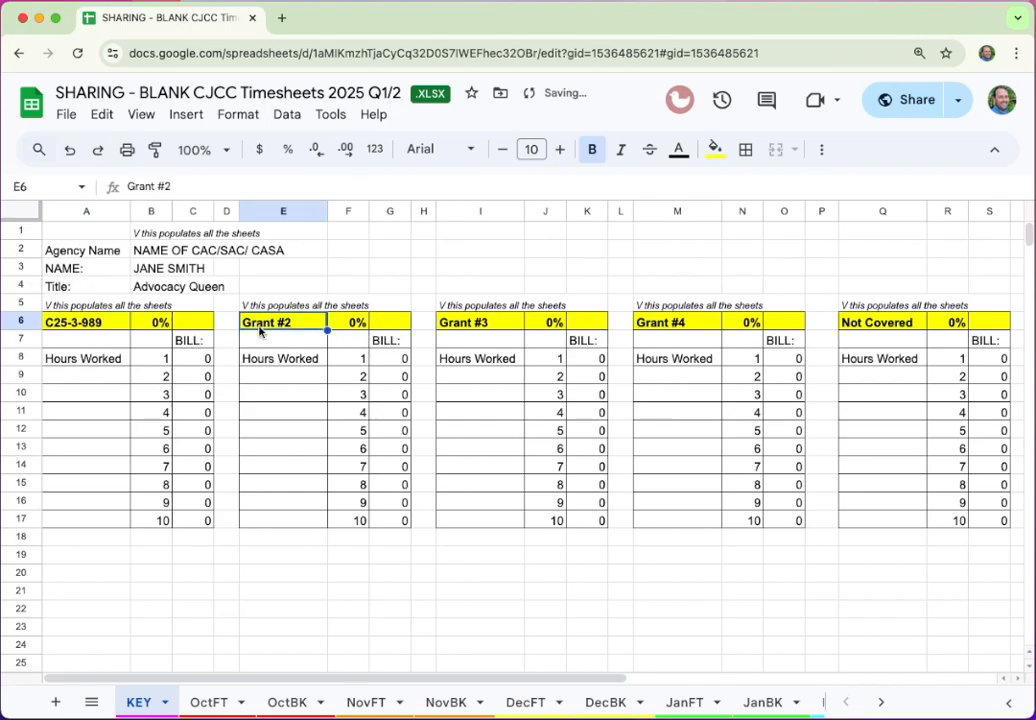
{"action": "left_click_drag", "start_coordinate": [305, 322], "coordinate": [192, 300]}
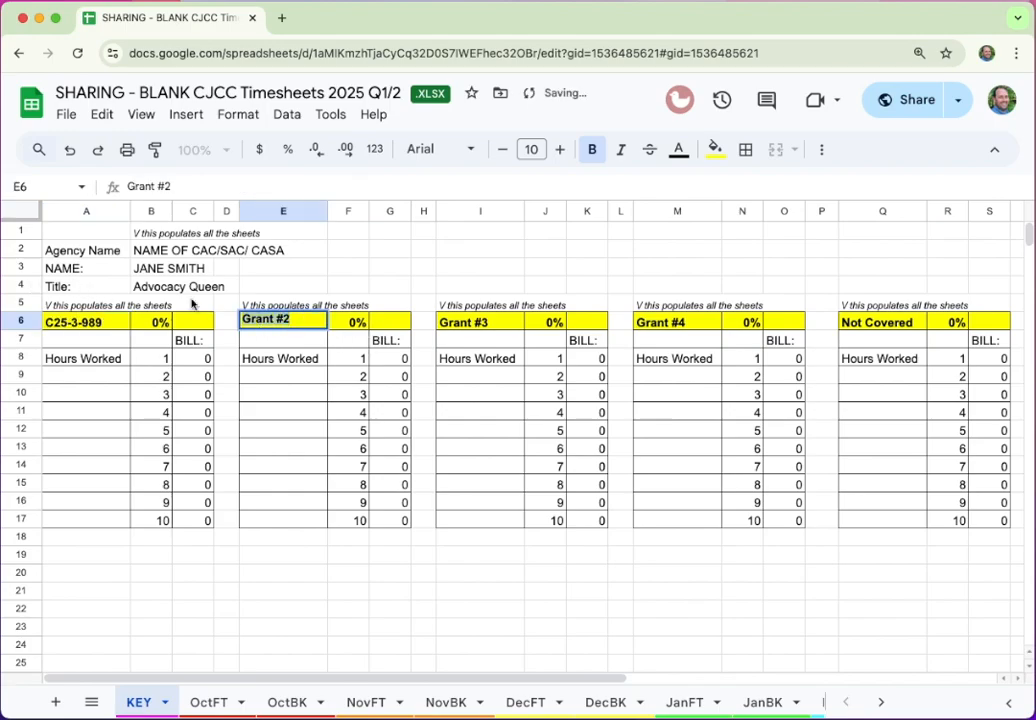
{"action": "type", "text": "X45"}
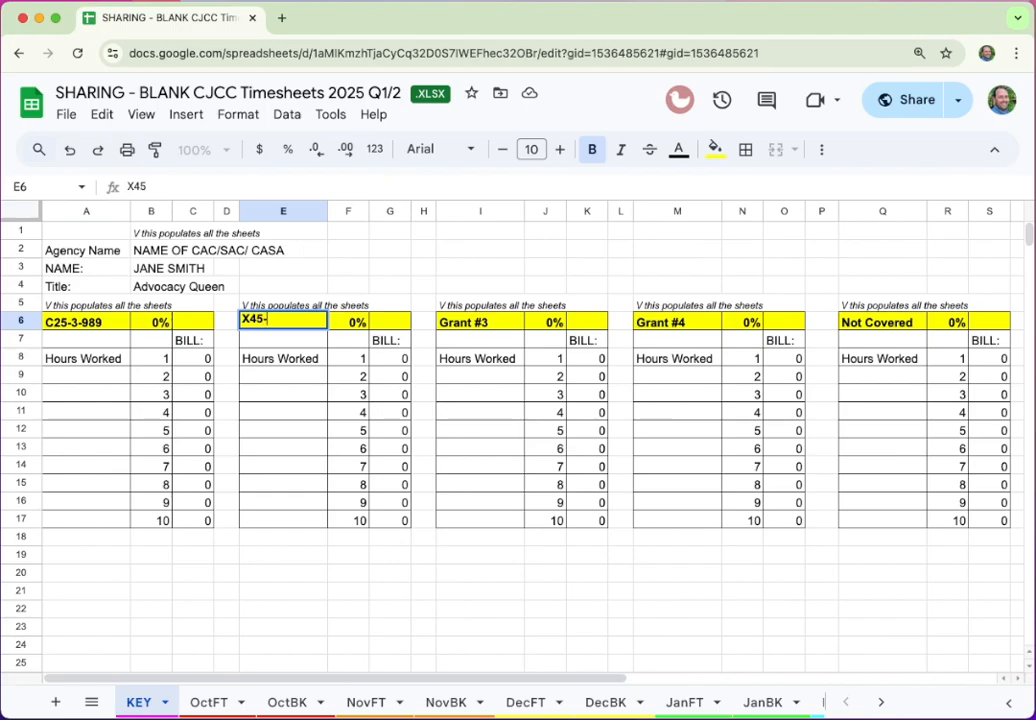
{"action": "type", "text": "-6-787"}
{"action": "key", "text": "Tab"}
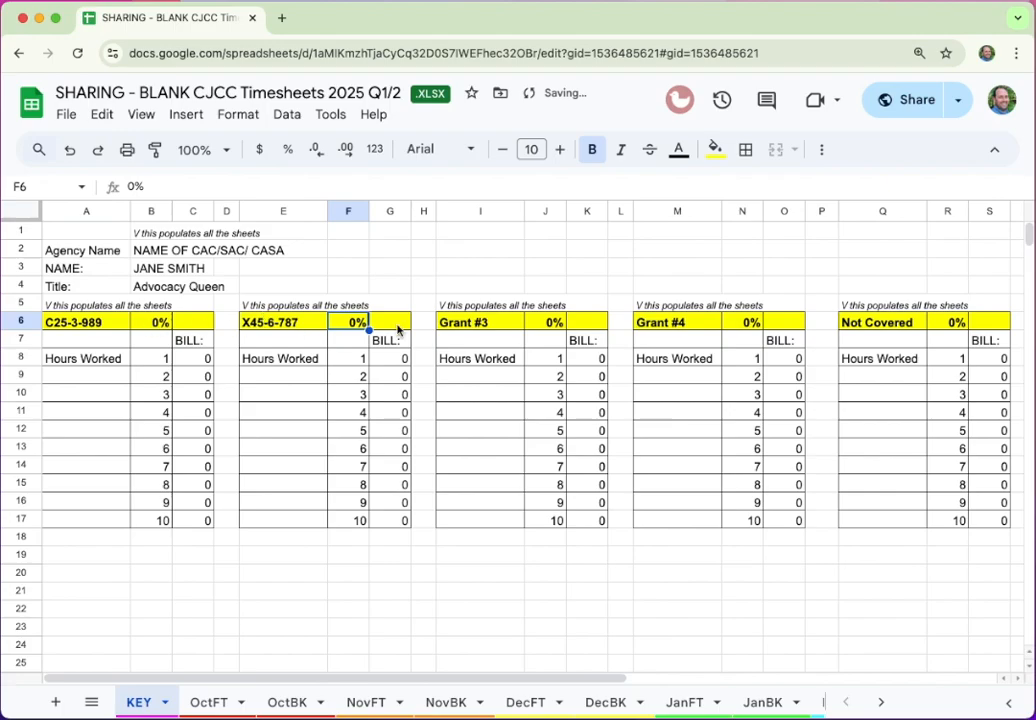
Clear the unused Grant #3 and Grant #4 labels and their 0% values in row 6
{"action": "left_click", "coordinate": [446, 325]}
{"action": "key", "text": "BackSpace"}
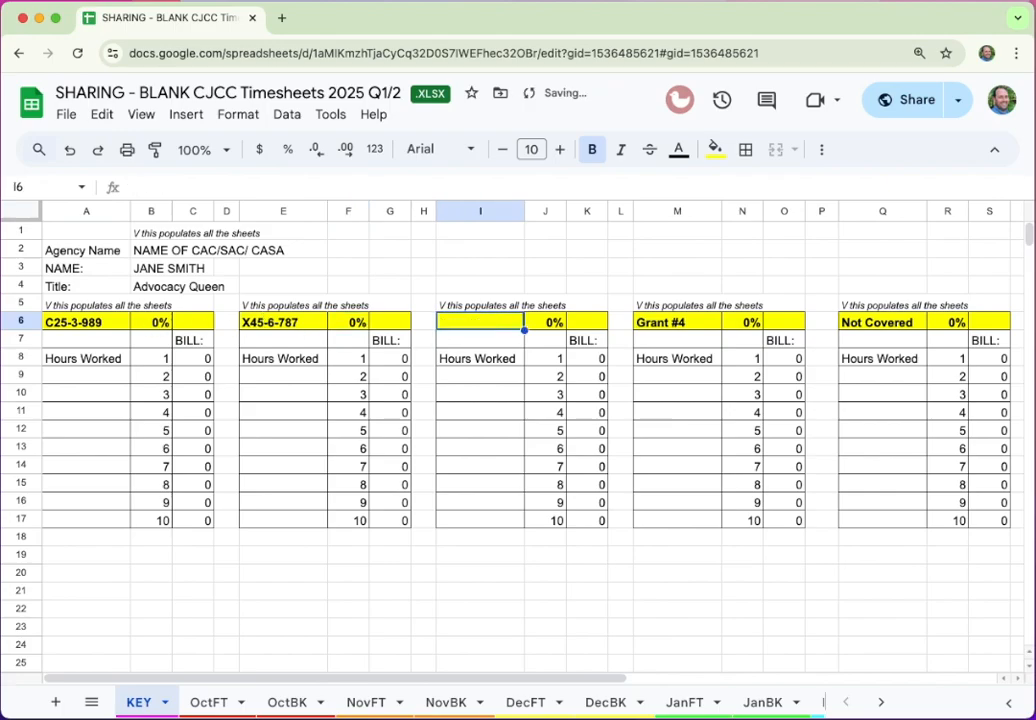
{"action": "key", "text": "Tab"}
{"action": "key", "text": "BackSpace"}
{"action": "key", "text": "Tab"}
{"action": "key", "text": "Tab"}
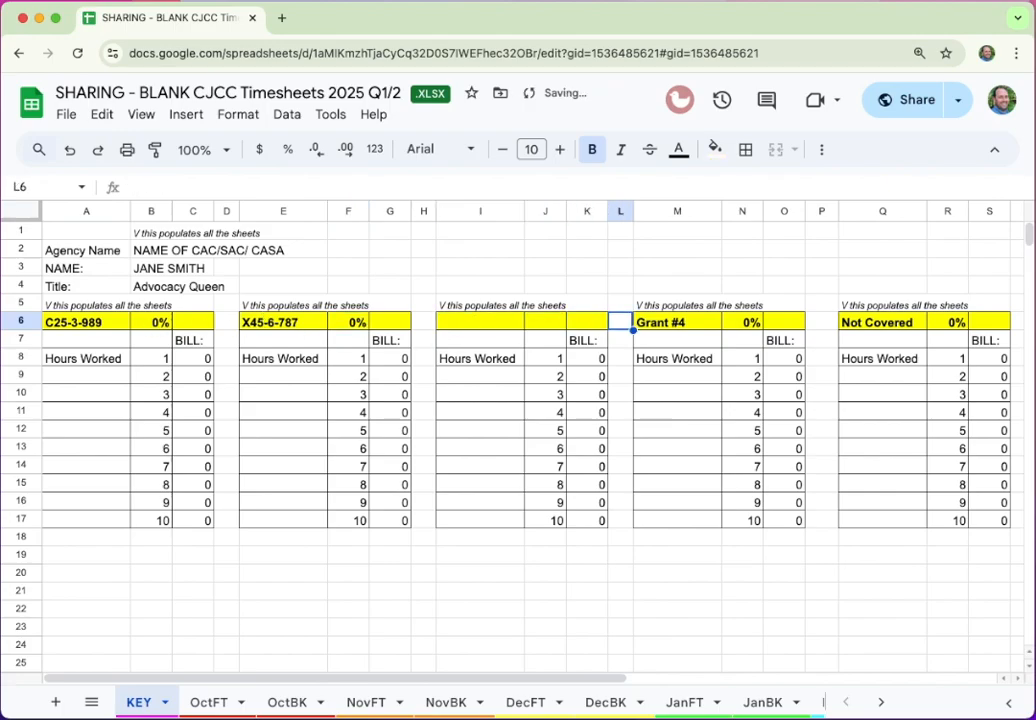
{"action": "key", "text": "Tab"}
{"action": "key", "text": "BackSpace"}
{"action": "key", "text": "Tab"}
{"action": "key", "text": "BackSpace"}
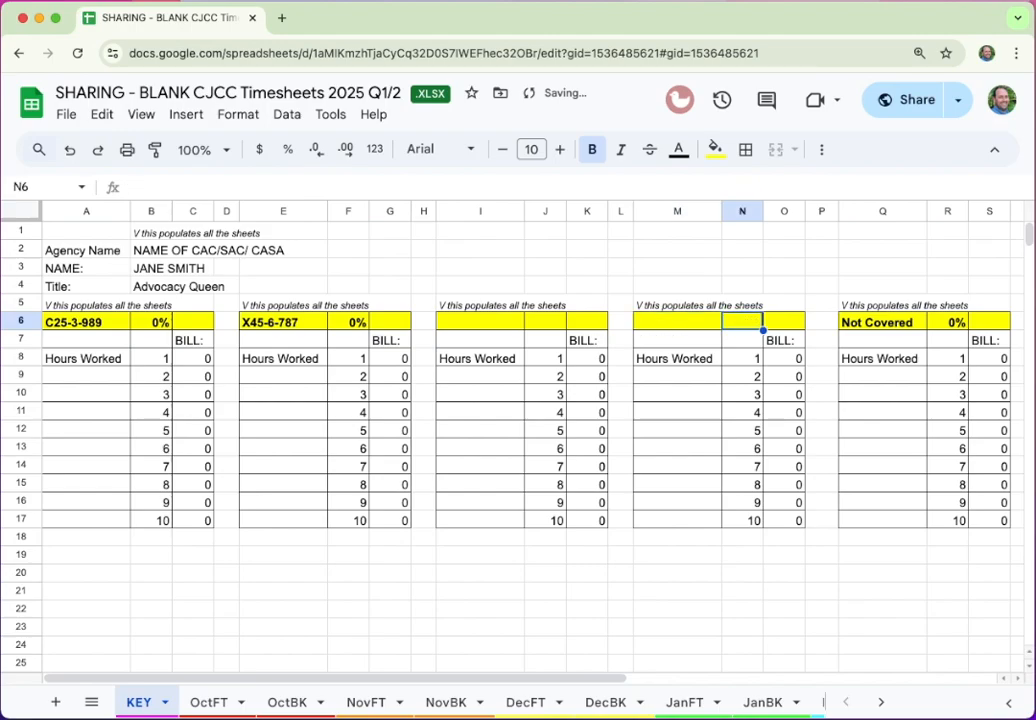
{"action": "key", "text": "Tab"}
{"action": "key", "text": "Tab"}
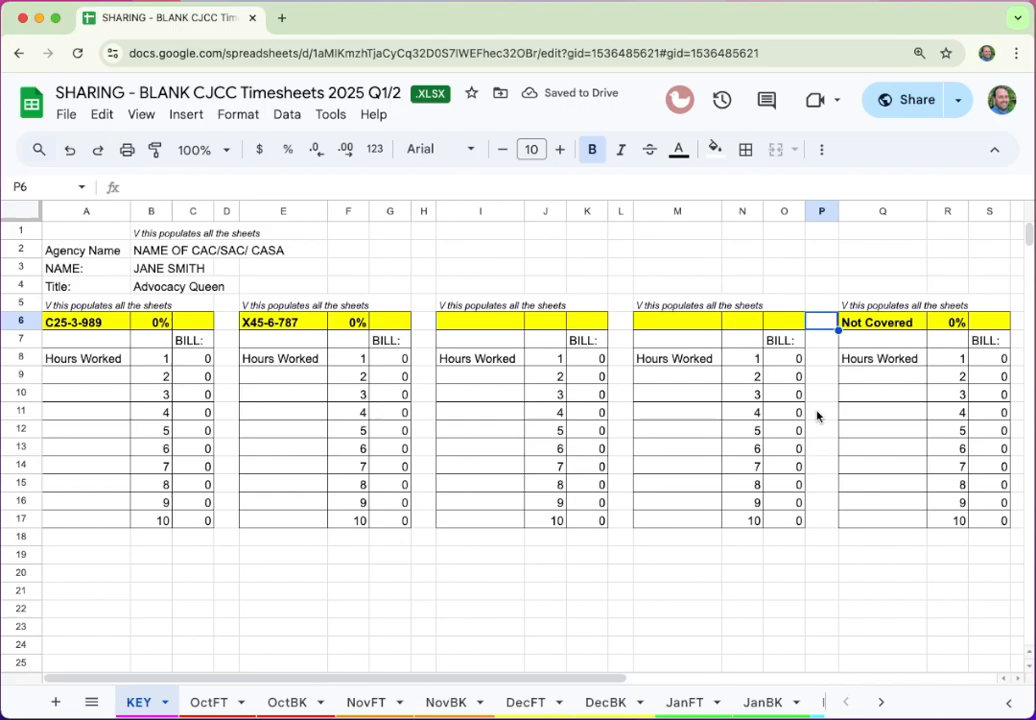
Set Not Covered to 10%, X45-6-787 to 30% and C25-3-989 to 60%
{"action": "left_click", "coordinate": [950, 324]}
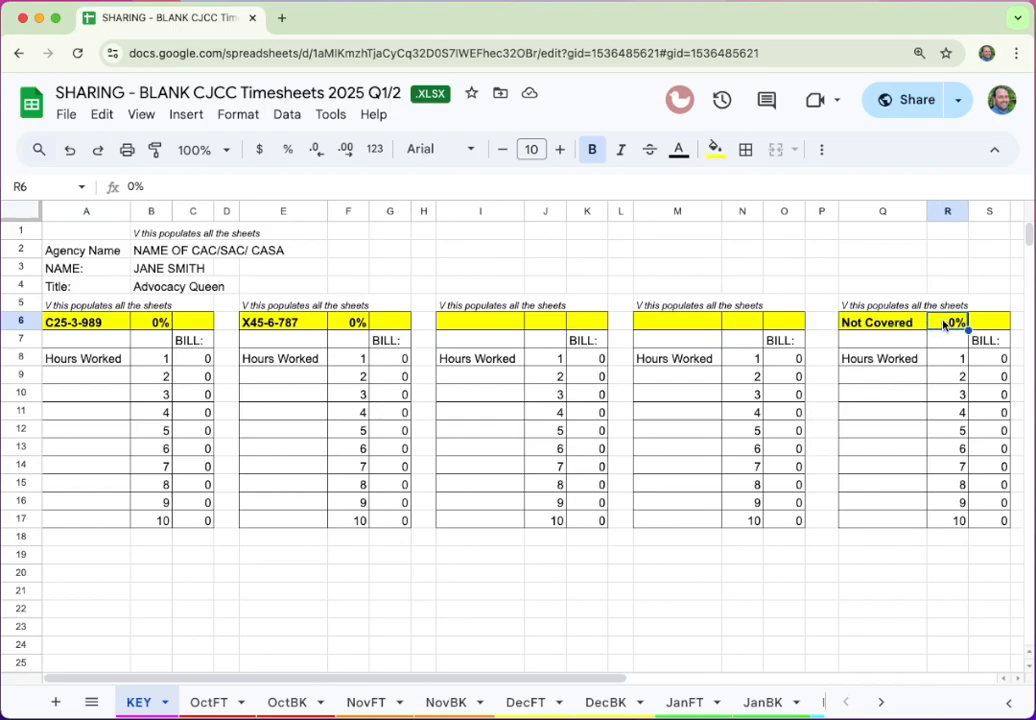
{"action": "type", "text": "10"}
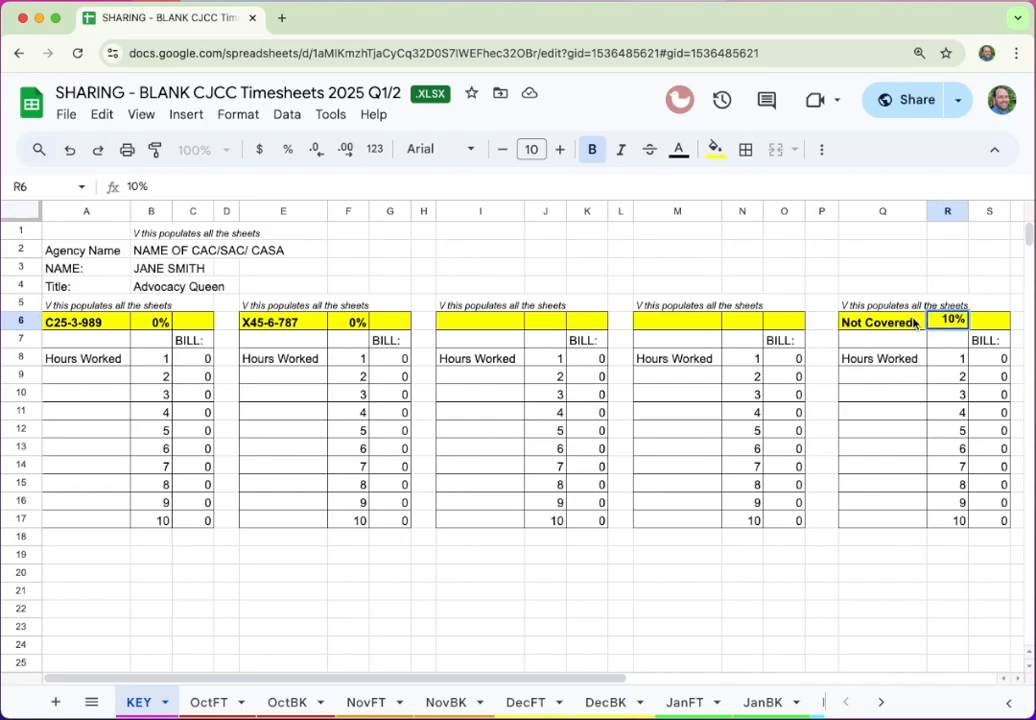
{"action": "left_click", "coordinate": [347, 324]}
{"action": "type", "text": "30"}
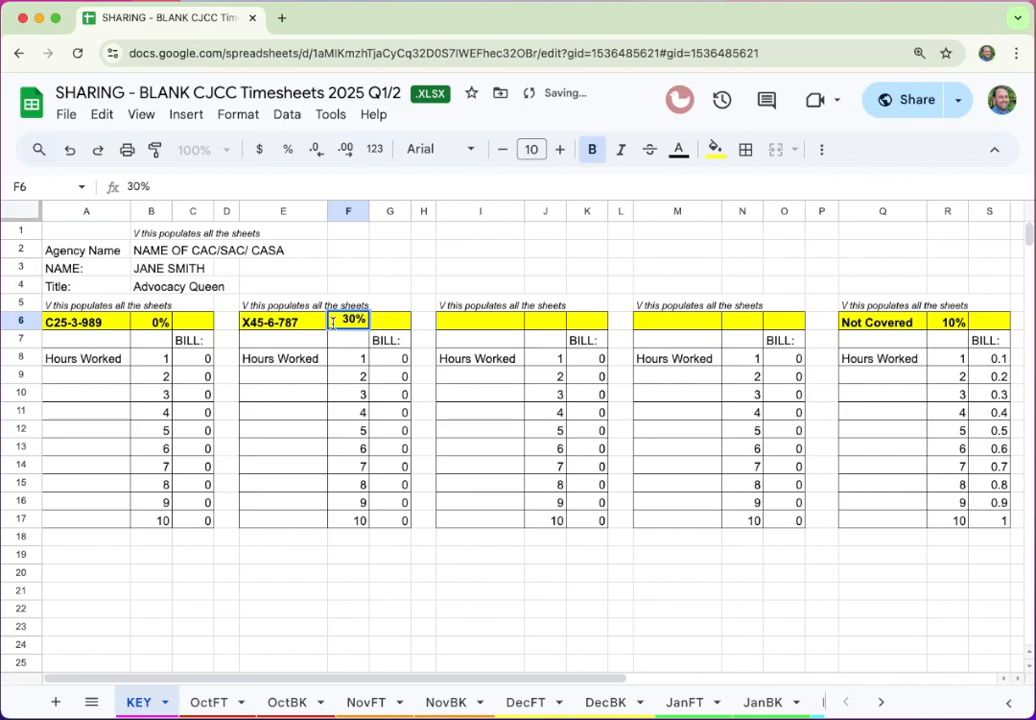
{"action": "left_click", "coordinate": [145, 324]}
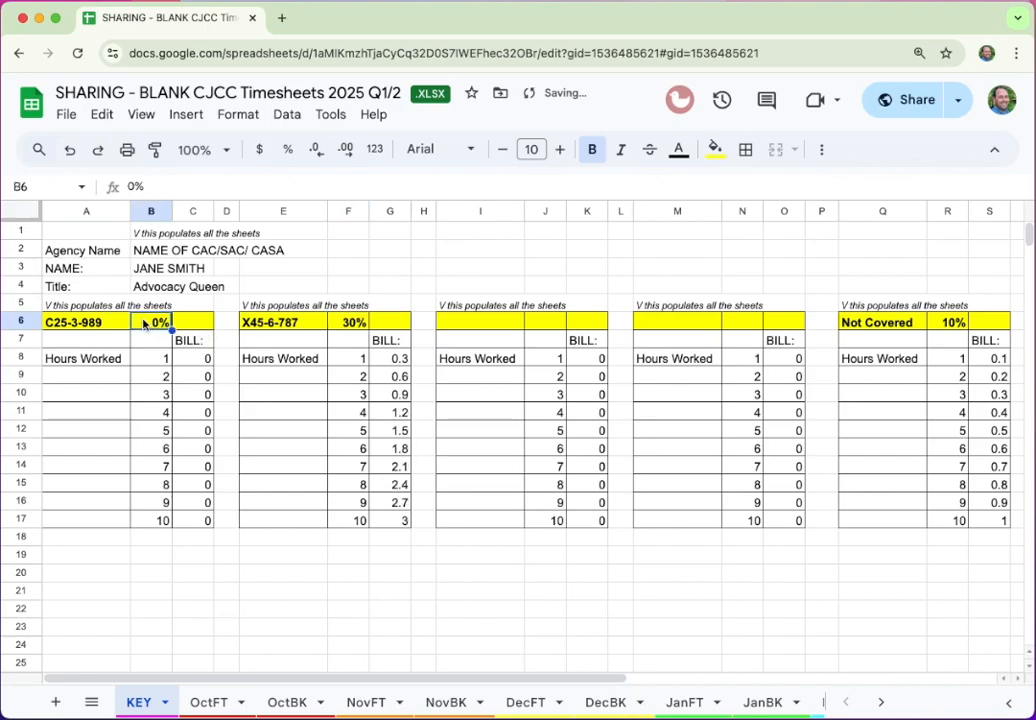
{"action": "type", "text": "60"}
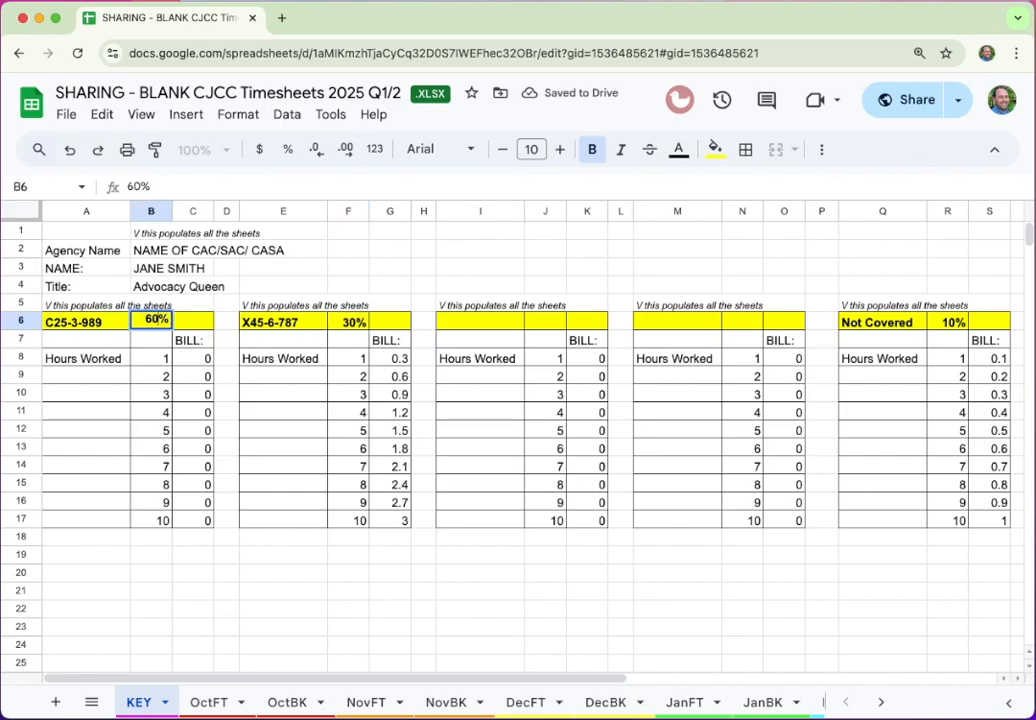
{"action": "key", "text": "Tab"}
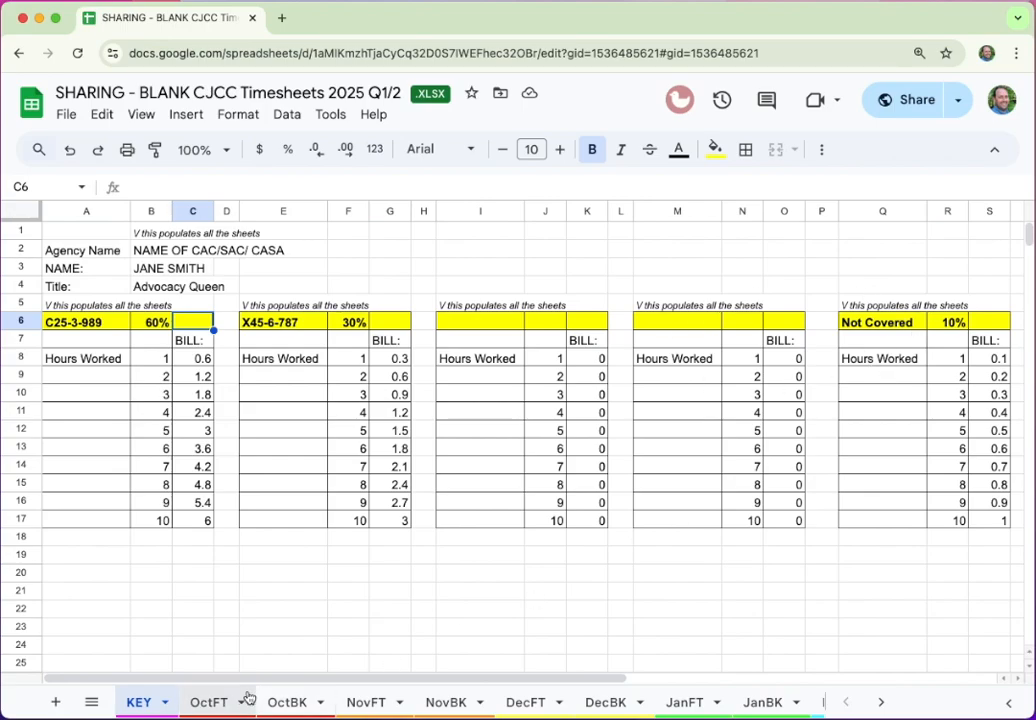
On OctFT, enter 8, 10, 8 and 4 total hours for October days 1–4
{"action": "left_click", "coordinate": [205, 705]}
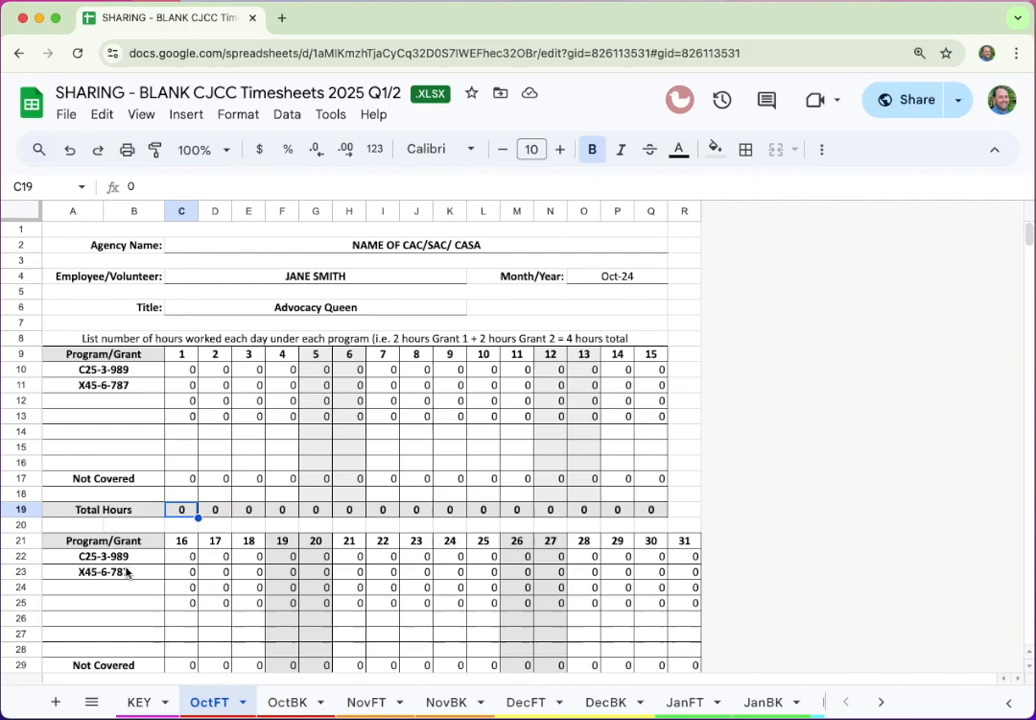
{"action": "scroll", "coordinate": [224, 540], "scroll_direction": "down", "scroll_amount": 5}
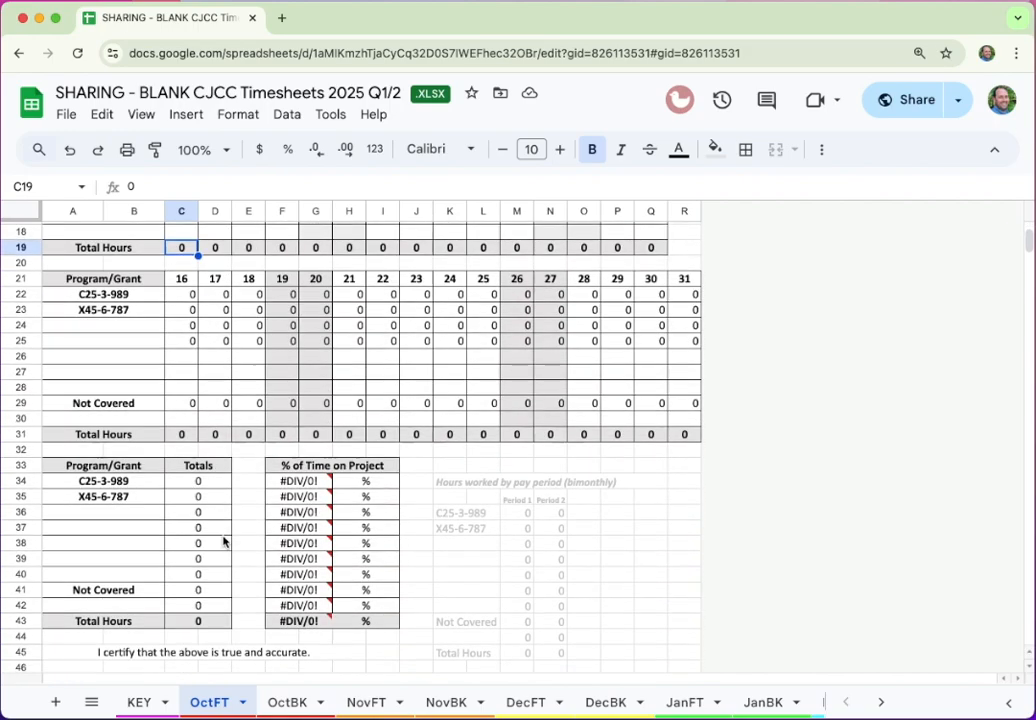
{"action": "scroll", "coordinate": [223, 541], "scroll_direction": "up", "scroll_amount": 5}
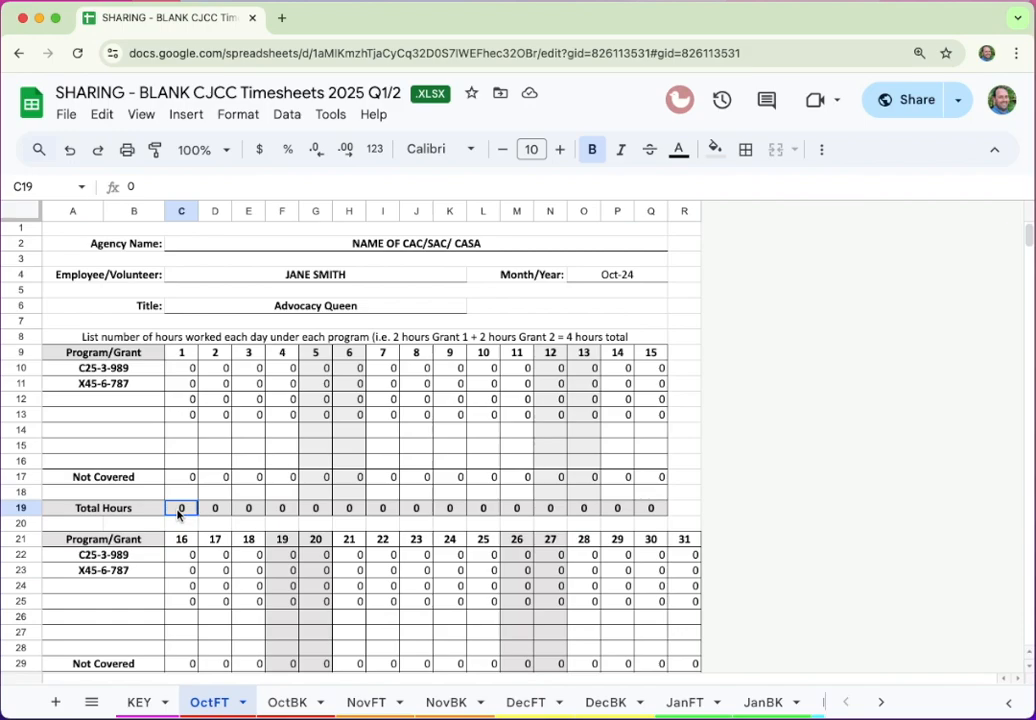
{"action": "type", "text": "8"}
{"action": "key", "text": "Tab"}
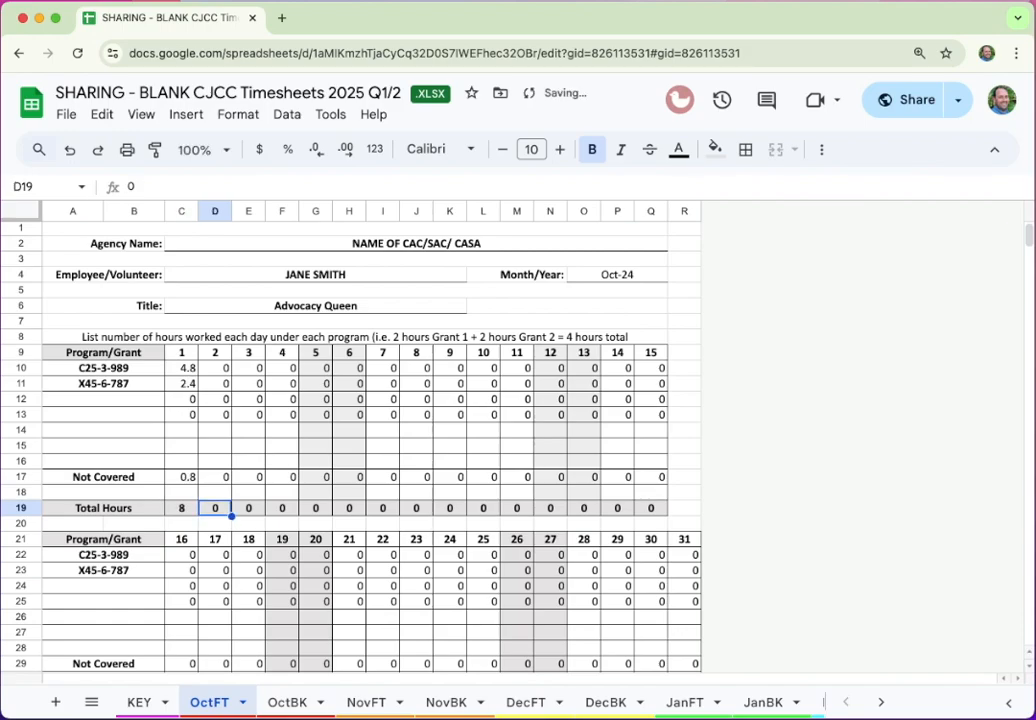
{"action": "type", "text": "10"}
{"action": "key", "text": "Tab"}
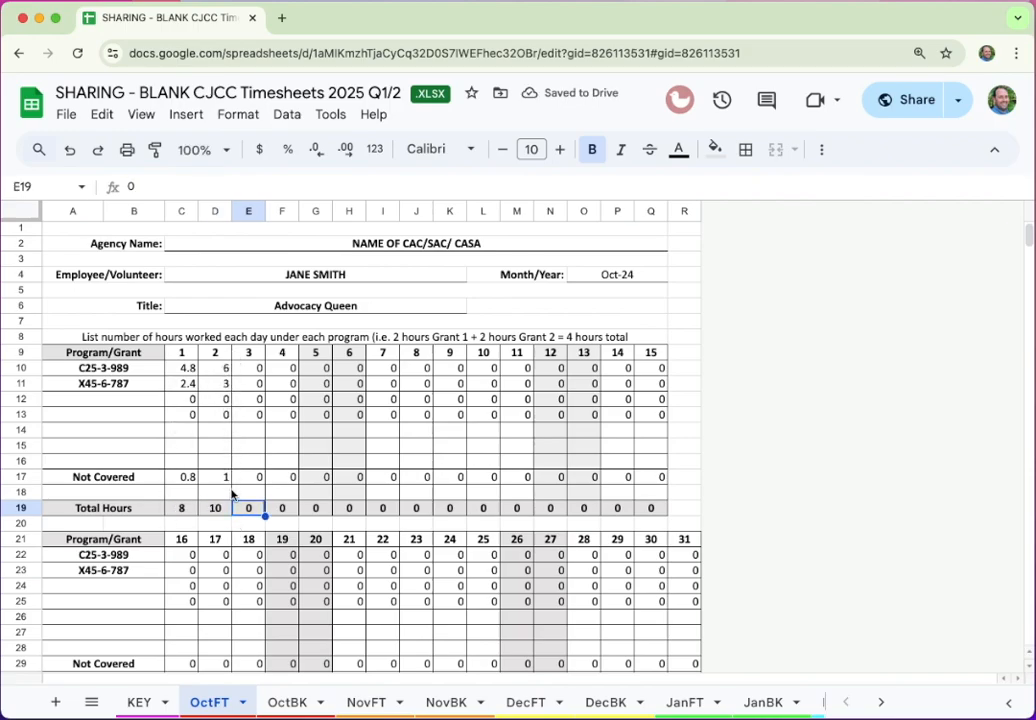
{"action": "type", "text": "8"}
{"action": "key", "text": "Tab"}
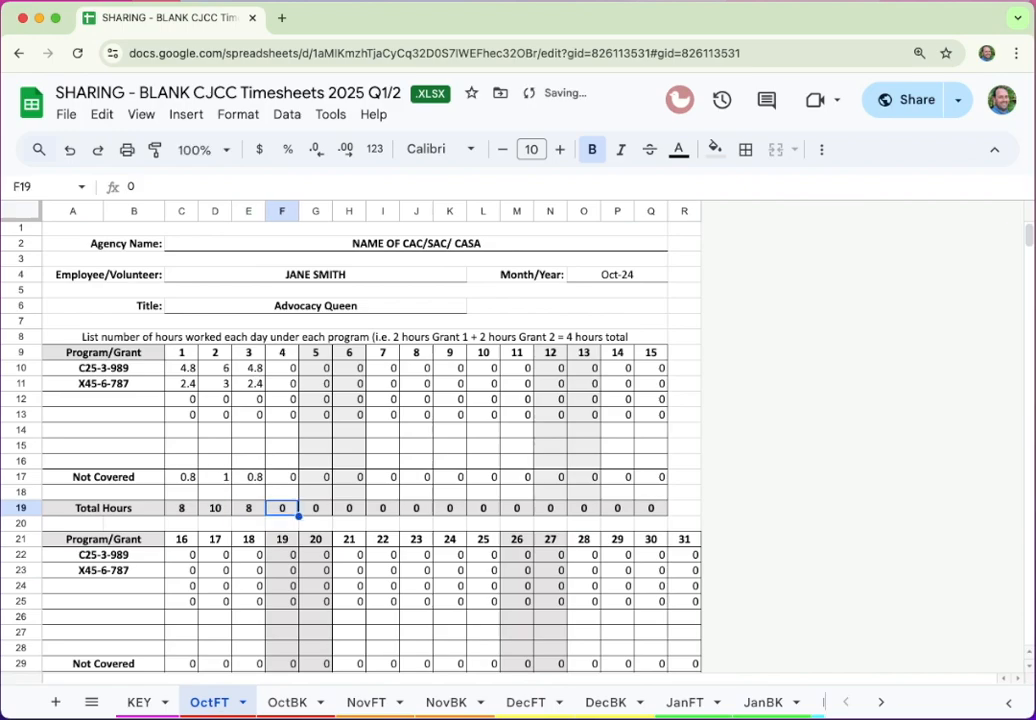
{"action": "key", "text": "Right"}
{"action": "key", "text": "Right"}
{"action": "key", "text": "Left"}
{"action": "key", "text": "Left"}
{"action": "type", "text": "4"}
{"action": "key", "text": "Tab"}
{"action": "key", "text": "Right"}
{"action": "key", "text": "Right"}
{"action": "key", "text": "Right"}
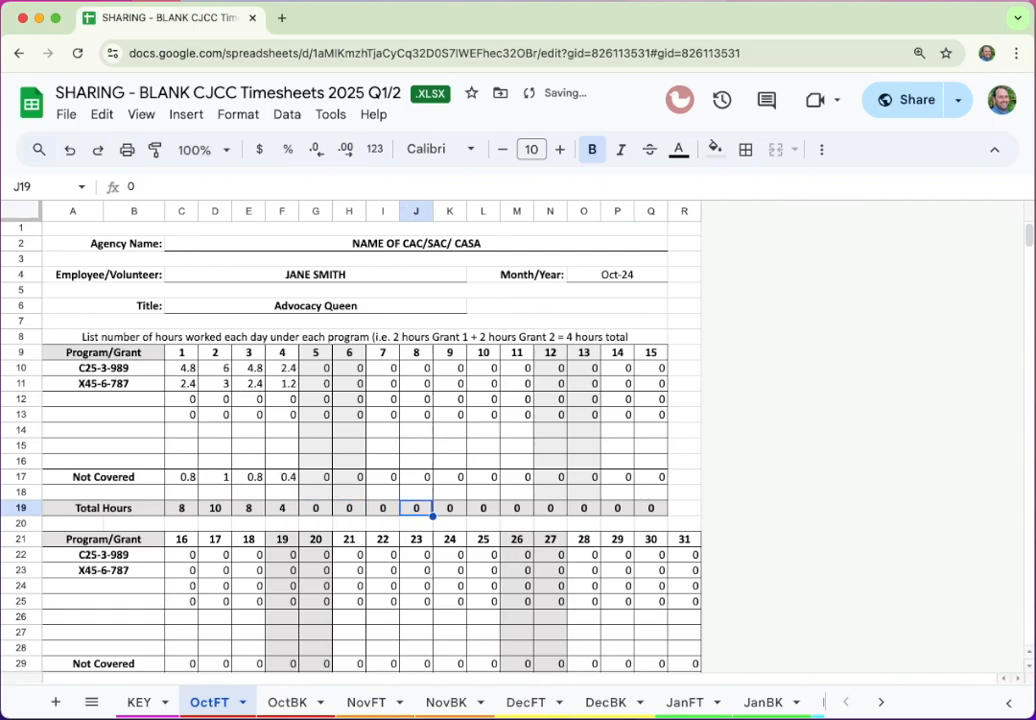
{"action": "key", "text": "Left"}
Enter 8 hours each for days 7–11 and day 15 in the Total Hours row
{"action": "type", "text": "8"}
{"action": "key", "text": "Right"}
{"action": "type", "text": "8"}
{"action": "key", "text": "Right"}
{"action": "type", "text": "8"}
{"action": "key", "text": "Right"}
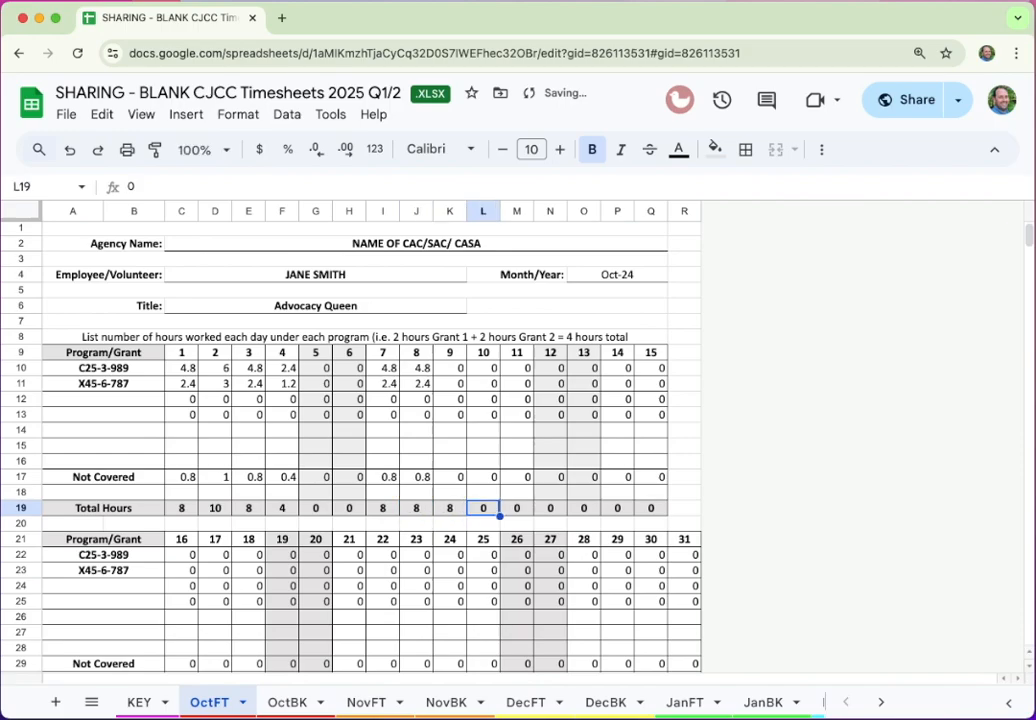
{"action": "type", "text": "8"}
{"action": "key", "text": "Right"}
{"action": "type", "text": "8"}
{"action": "key", "text": "Right"}
{"action": "key", "text": "Right"}
{"action": "key", "text": "Right"}
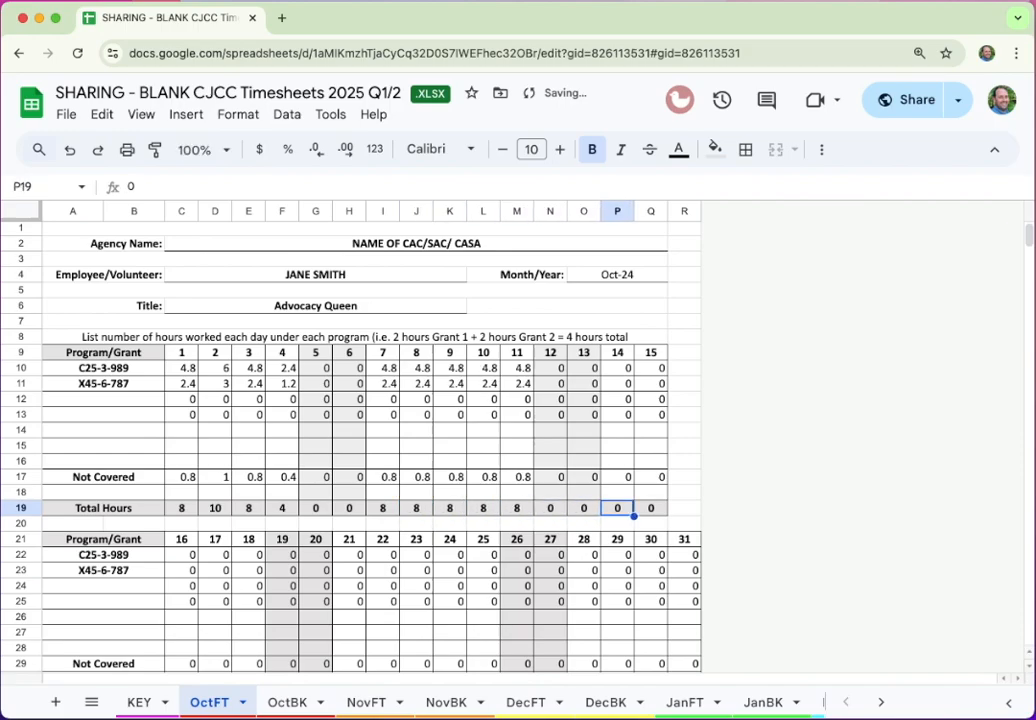
{"action": "key", "text": "Left"}
{"action": "type", "text": "8"}
{"action": "key", "text": "Right"}
{"action": "type", "text": "8"}
{"action": "key", "text": "Right"}
{"action": "type", "text": "8"}
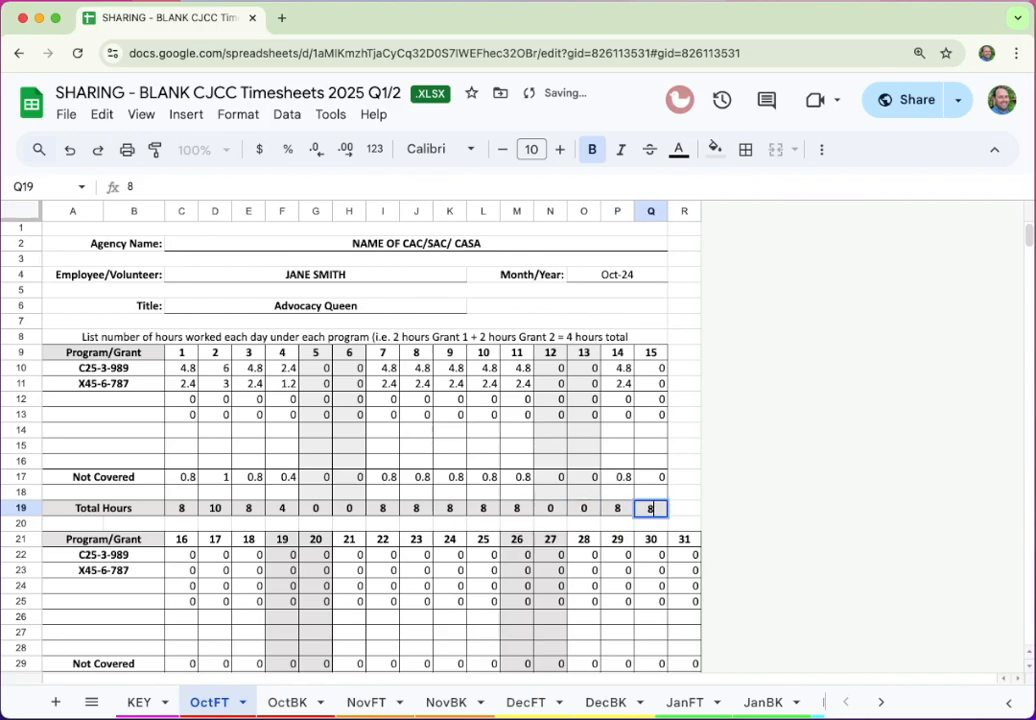
{"action": "left_click", "coordinate": [185, 663]}
Enter 8 hours each for October days 16–18 in the second Total Hours row
{"action": "scroll", "coordinate": [185, 663], "scroll_direction": "down", "scroll_amount": 3}
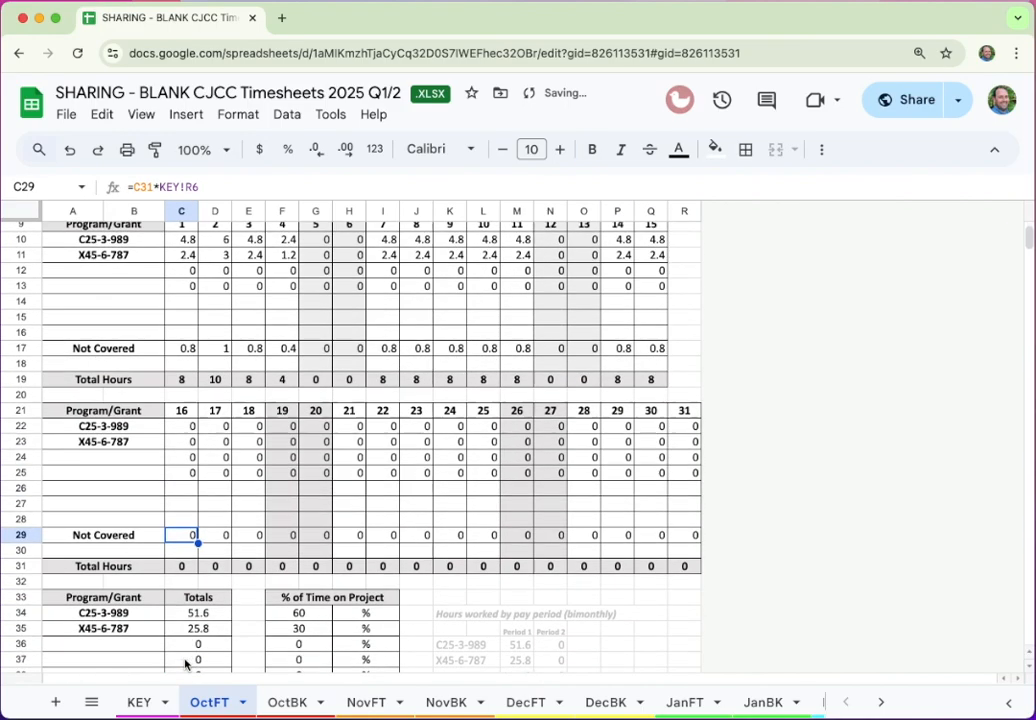
{"action": "key", "text": "Down"}
{"action": "key", "text": "Down"}
{"action": "key", "text": "Right"}
{"action": "type", "text": "0"}
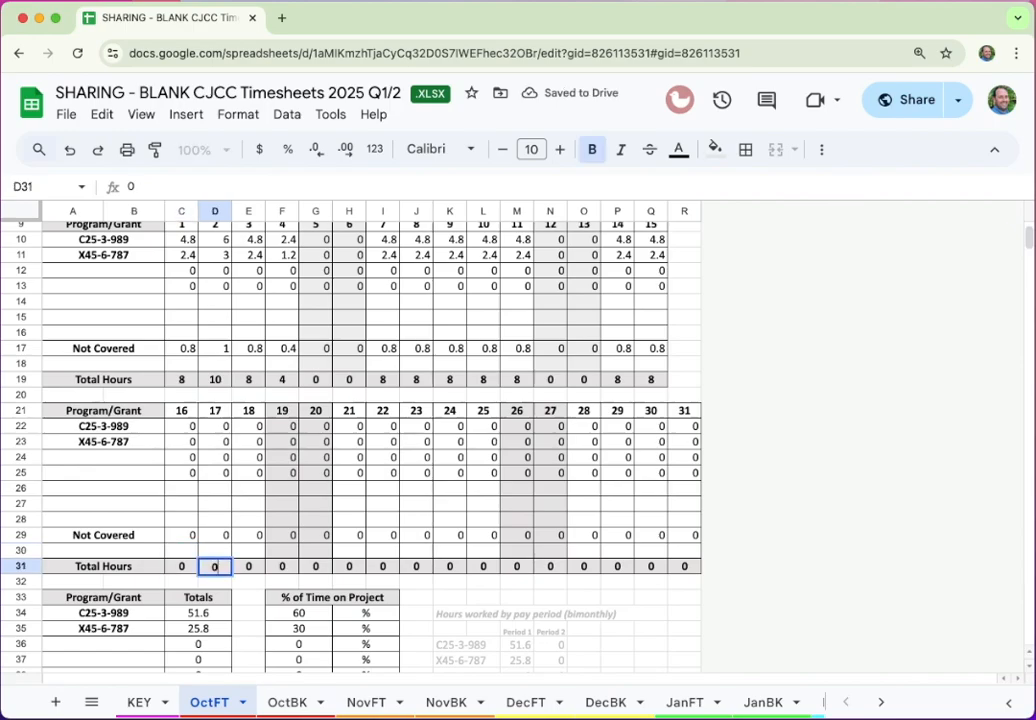
{"action": "key", "text": "Left"}
{"action": "key", "text": "Left"}
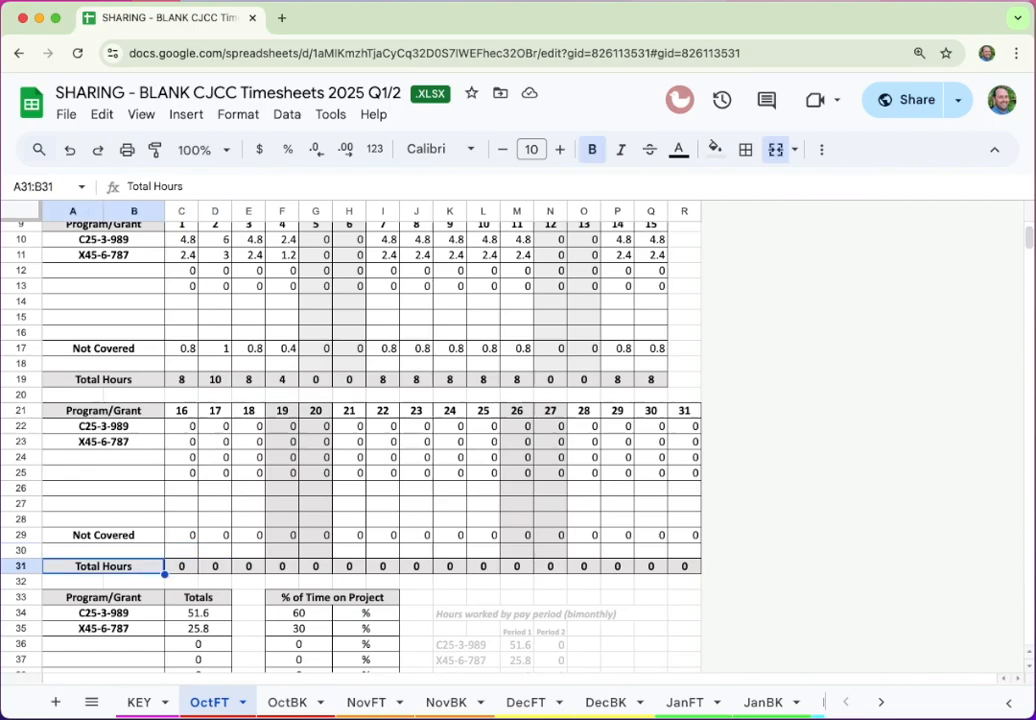
{"action": "key", "text": "Right"}
{"action": "type", "text": "8"}
{"action": "key", "text": "Right"}
{"action": "type", "text": "8"}
{"action": "key", "text": "Right"}
{"action": "type", "text": "8"}
{"action": "key", "text": "Right"}
{"action": "key", "text": "Right"}
{"action": "key", "text": "Right"}
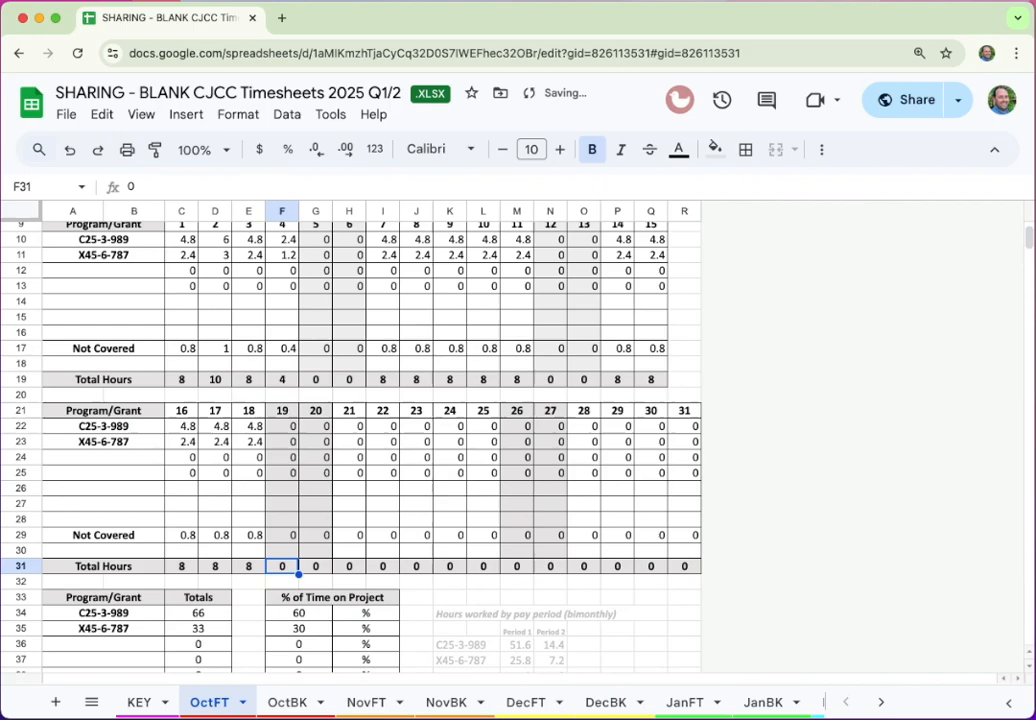
{"action": "type", "text": "8"}
Enter 8 hours each for days 21–23, 28 and 29, bringing the month to 182 hours
{"action": "key", "text": "Right"}
{"action": "type", "text": "8"}
{"action": "key", "text": "Right"}
{"action": "type", "text": "8"}
{"action": "key", "text": "Right"}
{"action": "type", "text": "8"}
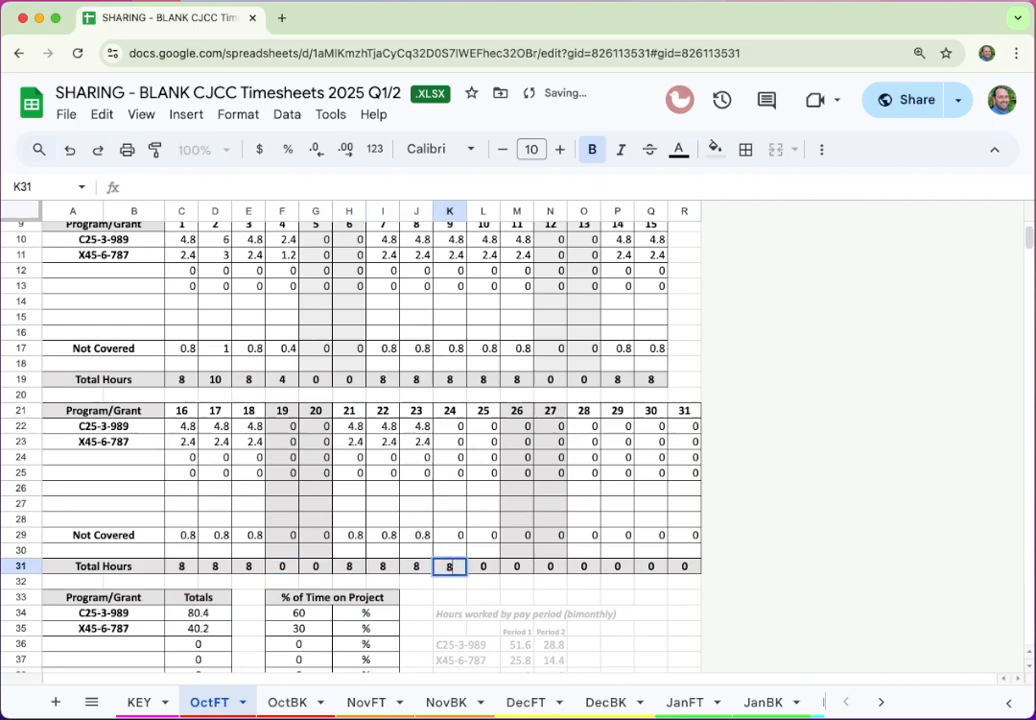
{"action": "key", "text": "Right"}
{"action": "type", "text": "8"}
{"action": "key", "text": "Right"}
{"action": "key", "text": "Right"}
{"action": "key", "text": "Right"}
{"action": "type", "text": "88"}
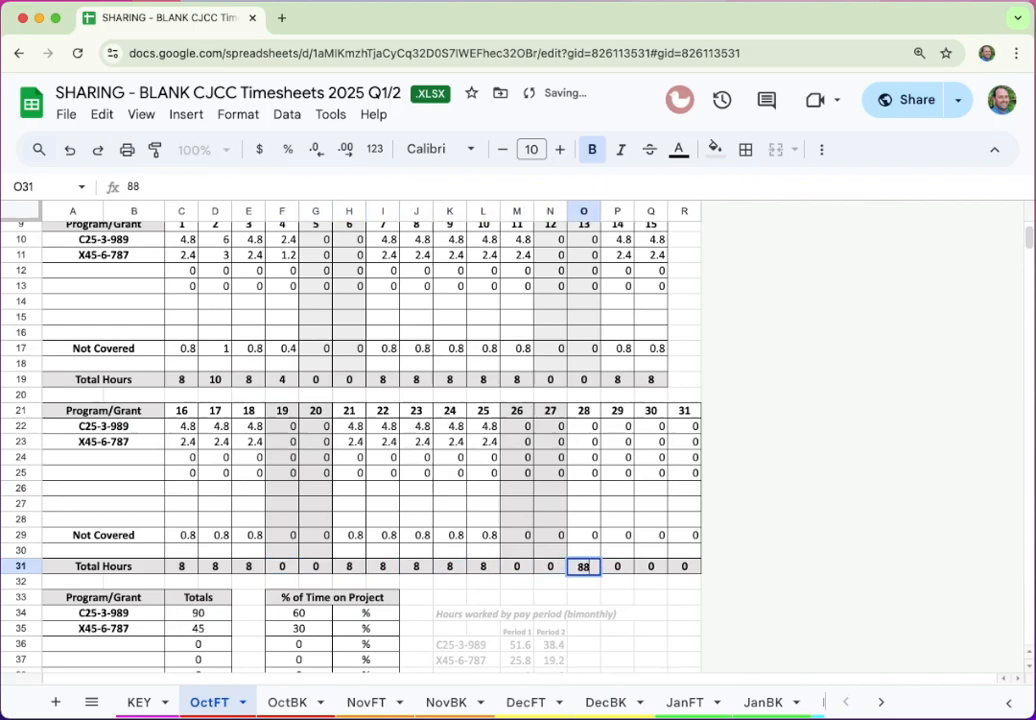
{"action": "key", "text": "BackSpace"}
{"action": "key", "text": "Right"}
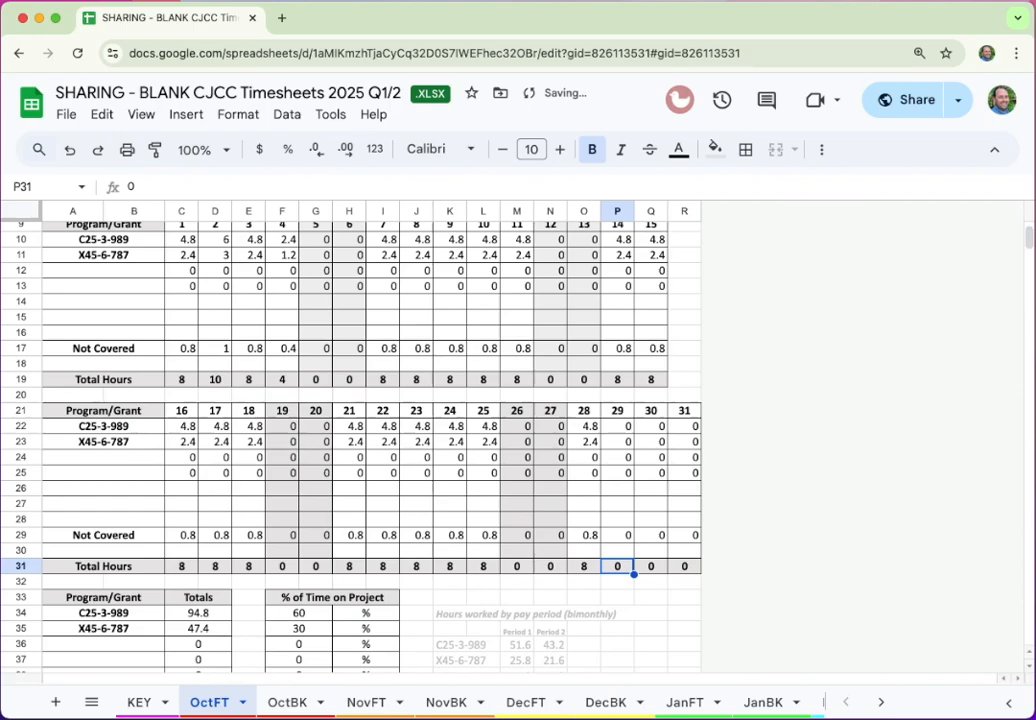
{"action": "type", "text": "8"}
{"action": "key", "text": "Right"}
{"action": "type", "text": "8"}
{"action": "key", "text": "Right"}
{"action": "type", "text": "8"}
{"action": "key", "text": "Right"}
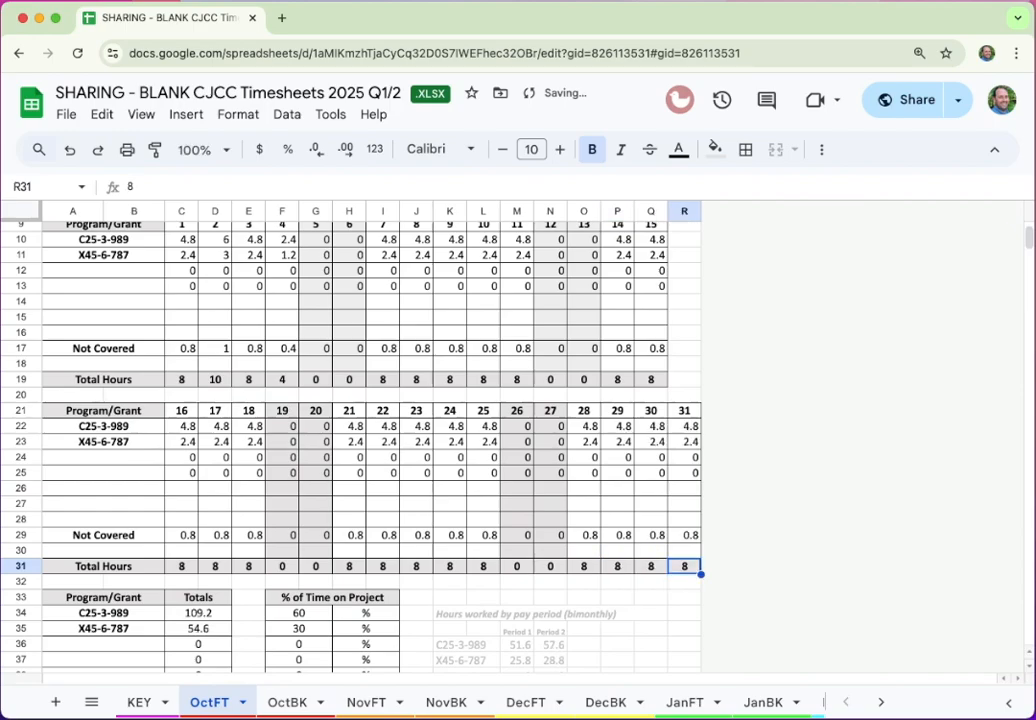
{"action": "scroll", "coordinate": [530, 556], "scroll_direction": "down", "scroll_amount": 4}
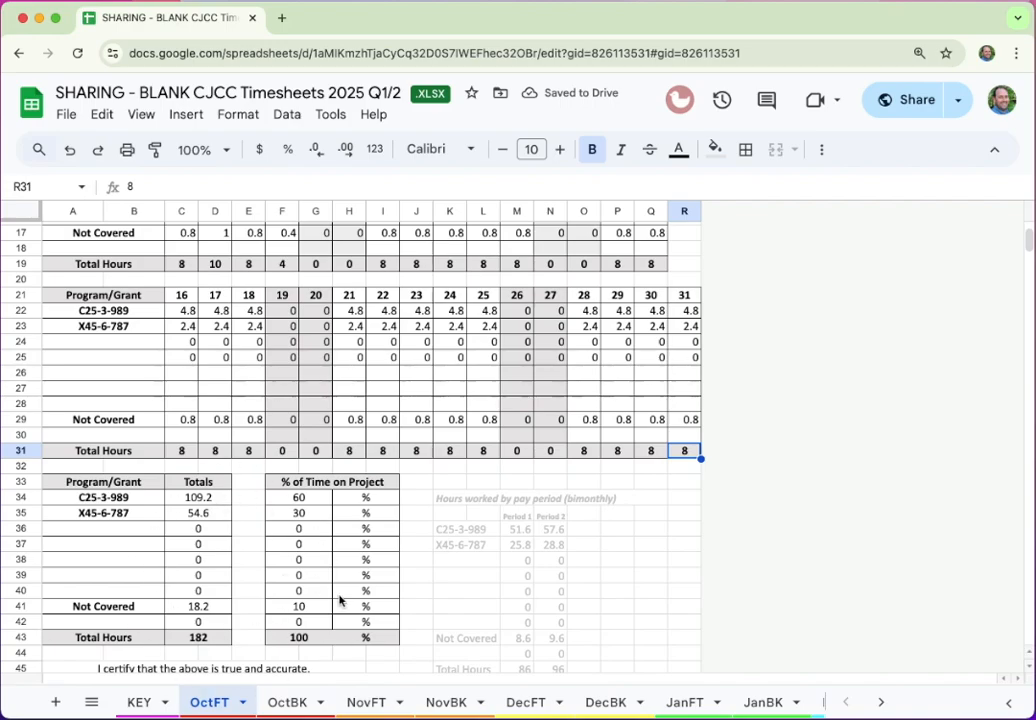
{"action": "scroll", "coordinate": [299, 617], "scroll_direction": "down", "scroll_amount": 3}
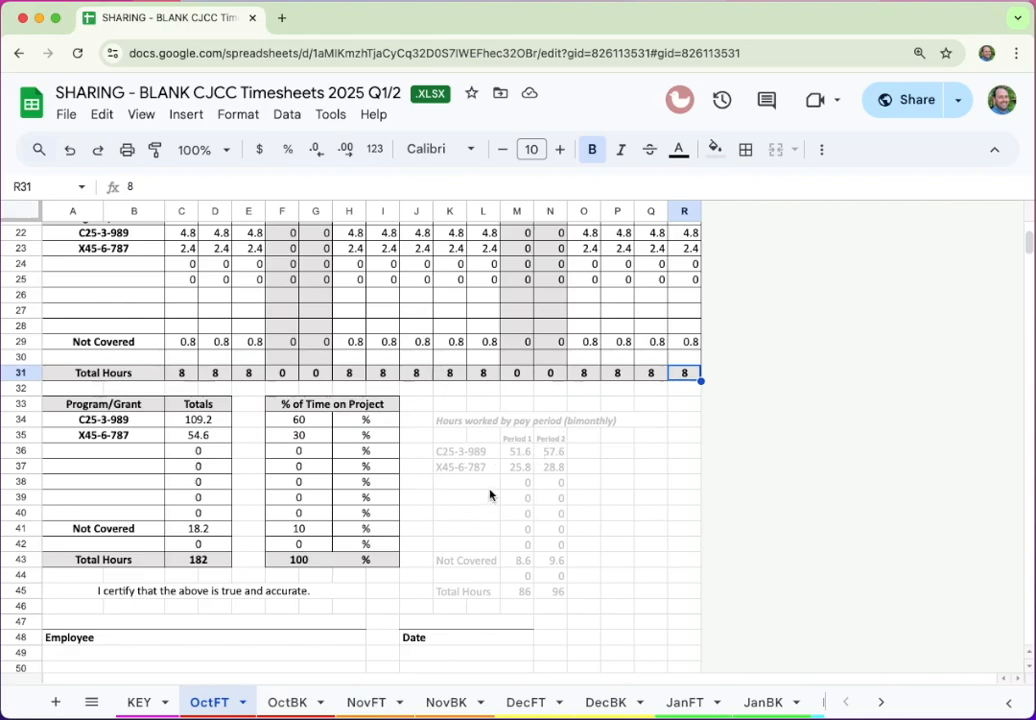
{"action": "left_click", "coordinate": [517, 452]}
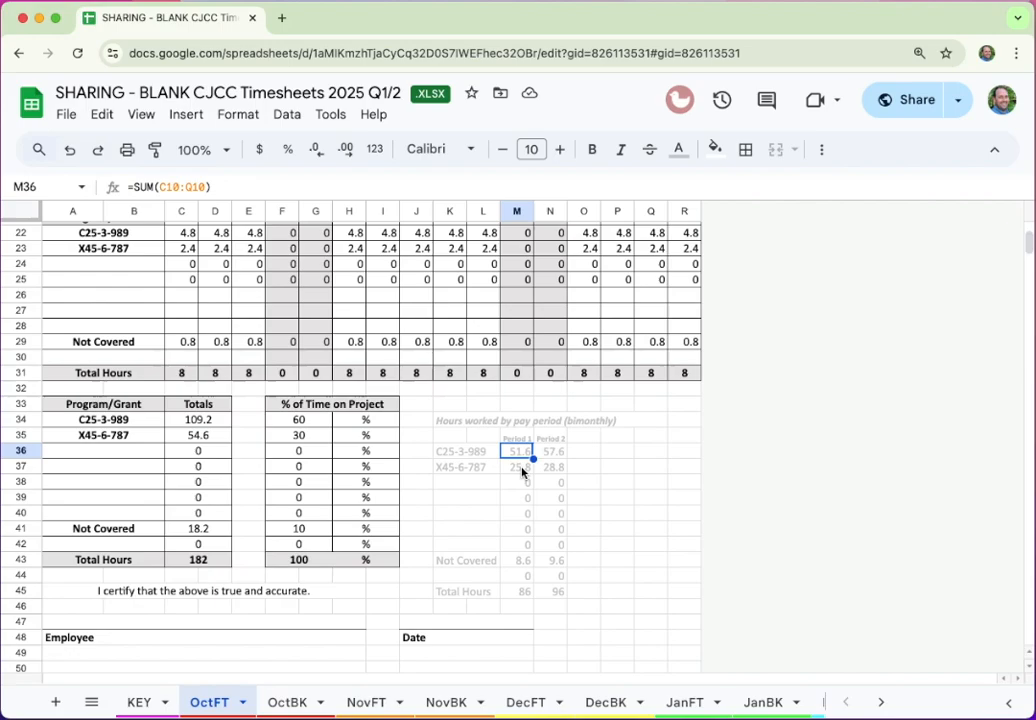
{"action": "left_click", "coordinate": [522, 469]}
{"action": "left_click", "coordinate": [524, 452]}
{"action": "left_click", "coordinate": [522, 468]}
{"action": "left_click", "coordinate": [550, 468]}
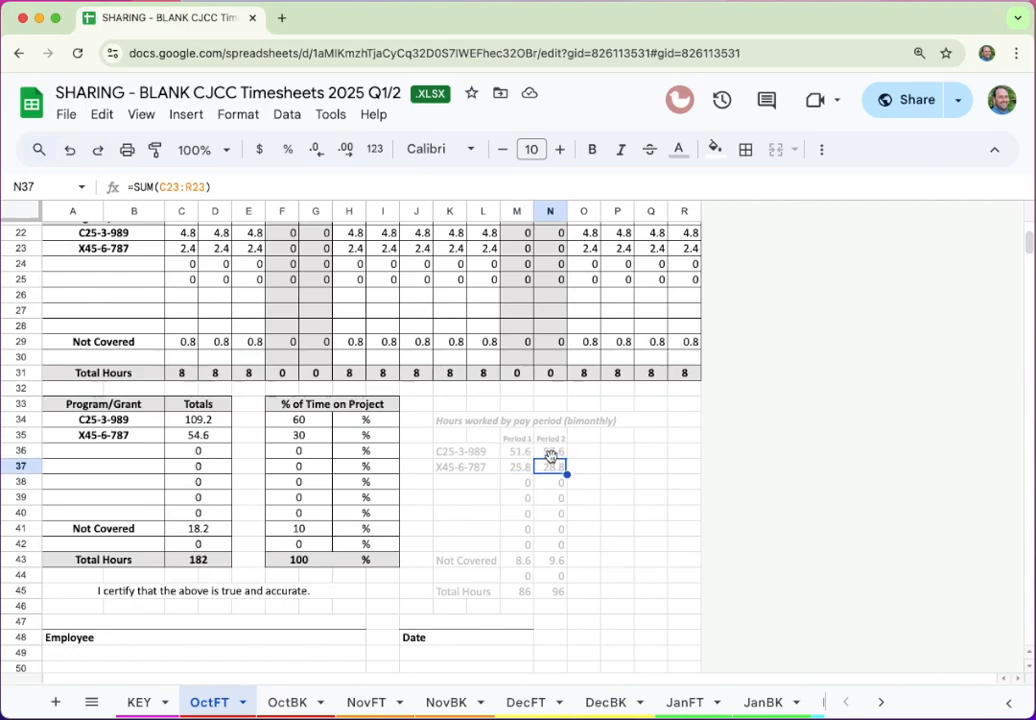
{"action": "left_click", "coordinate": [551, 452]}
{"action": "left_click", "coordinate": [524, 452]}
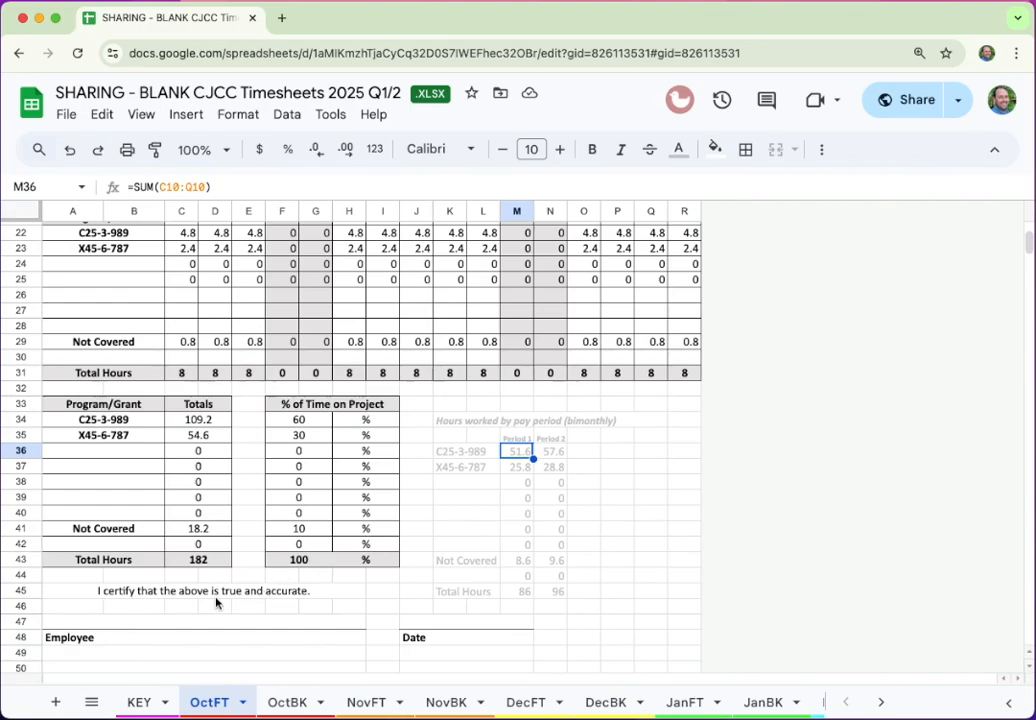
{"action": "scroll", "coordinate": [216, 602], "scroll_direction": "down", "scroll_amount": 3}
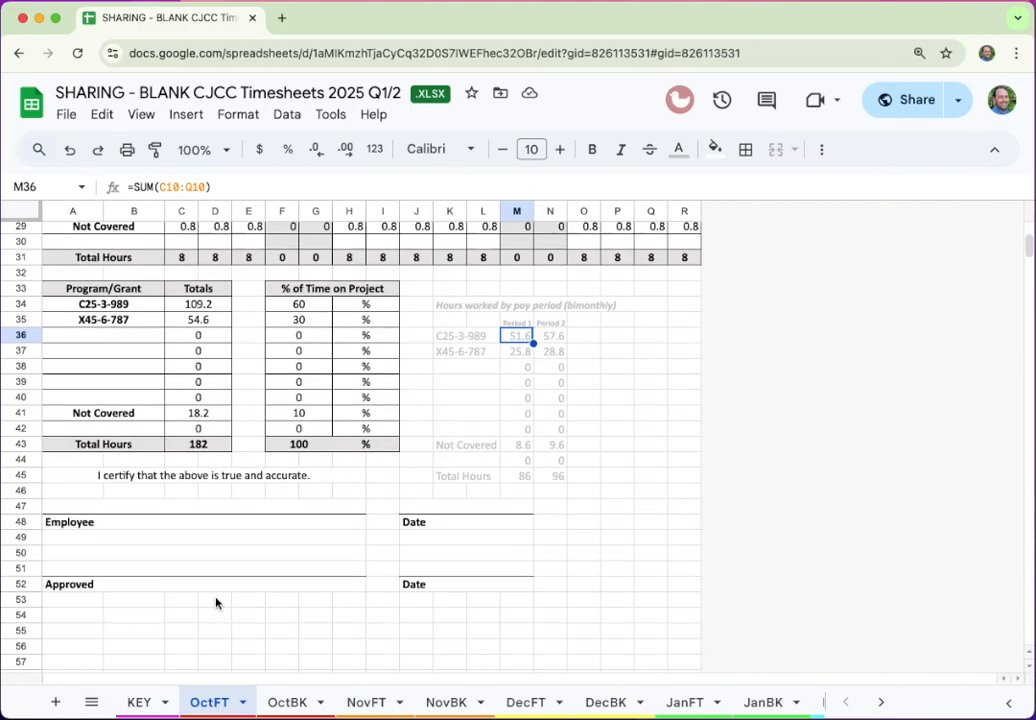
{"action": "scroll", "coordinate": [216, 602], "scroll_direction": "up", "scroll_amount": 10}
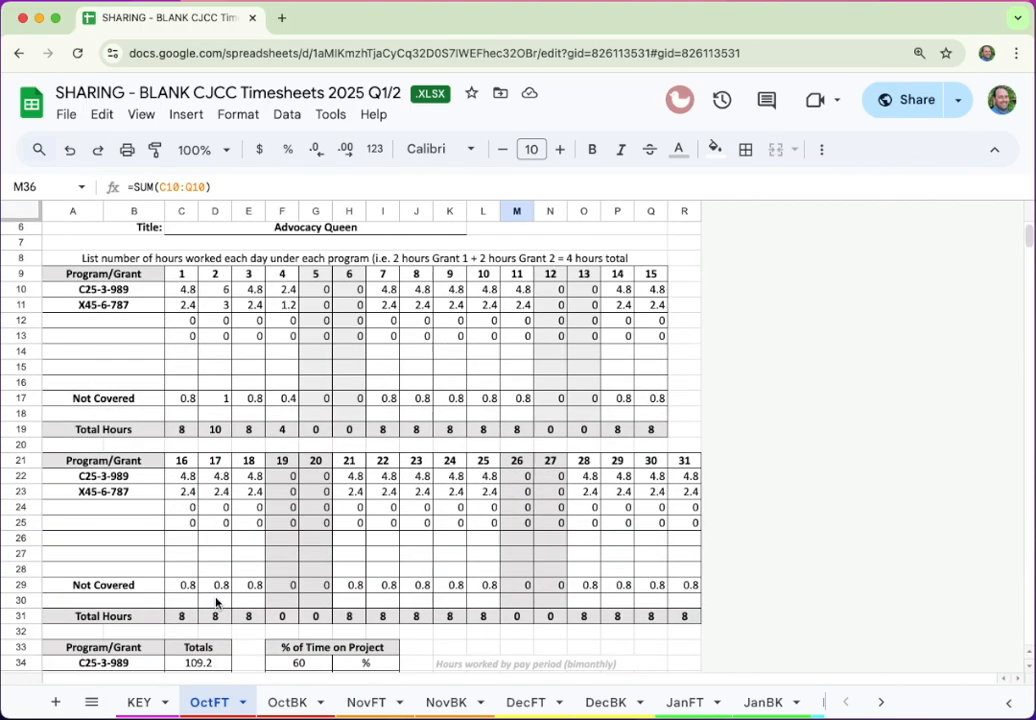
Set OctBK headers B7 and C7 to Advocacy Forensic Medical Exam or Interview and Crisis Coordination
{"action": "left_click", "coordinate": [289, 703]}
{"action": "scroll", "coordinate": [648, 563], "scroll_direction": "down", "scroll_amount": 2}
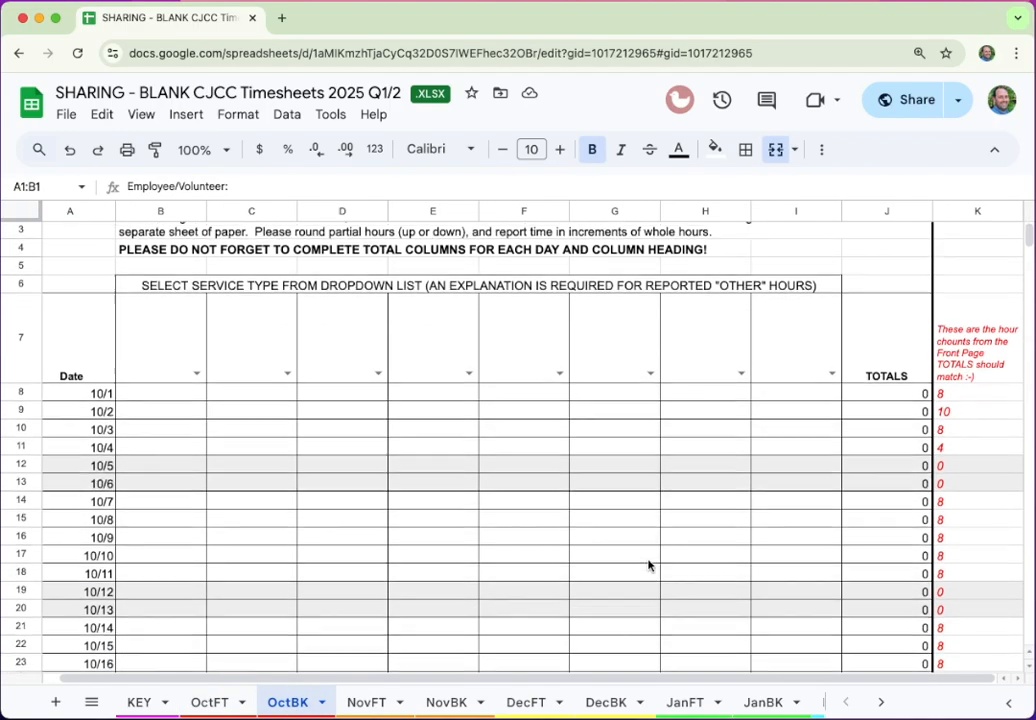
{"action": "scroll", "coordinate": [648, 565], "scroll_direction": "down", "scroll_amount": 1}
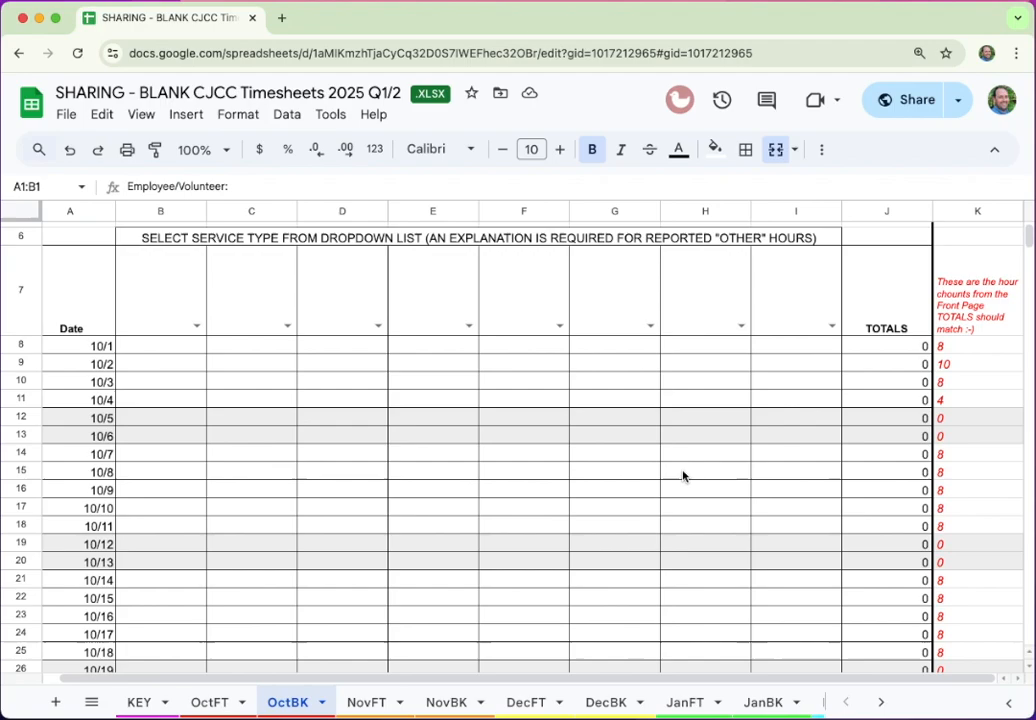
{"action": "left_click", "coordinate": [196, 326]}
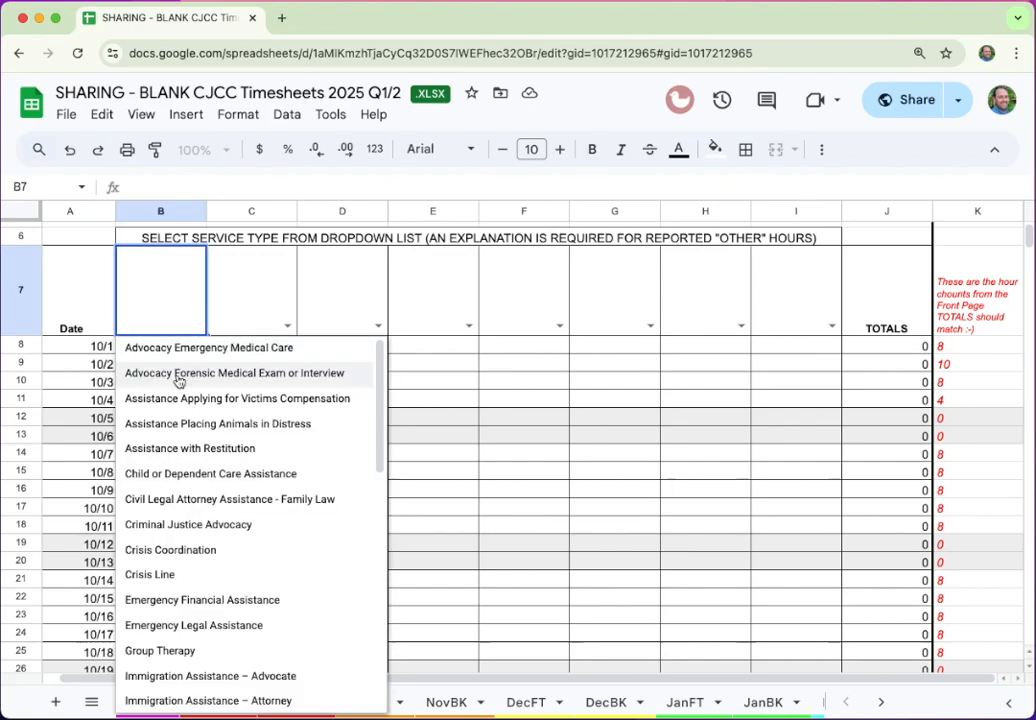
{"action": "left_click", "coordinate": [180, 375]}
{"action": "left_click", "coordinate": [286, 324]}
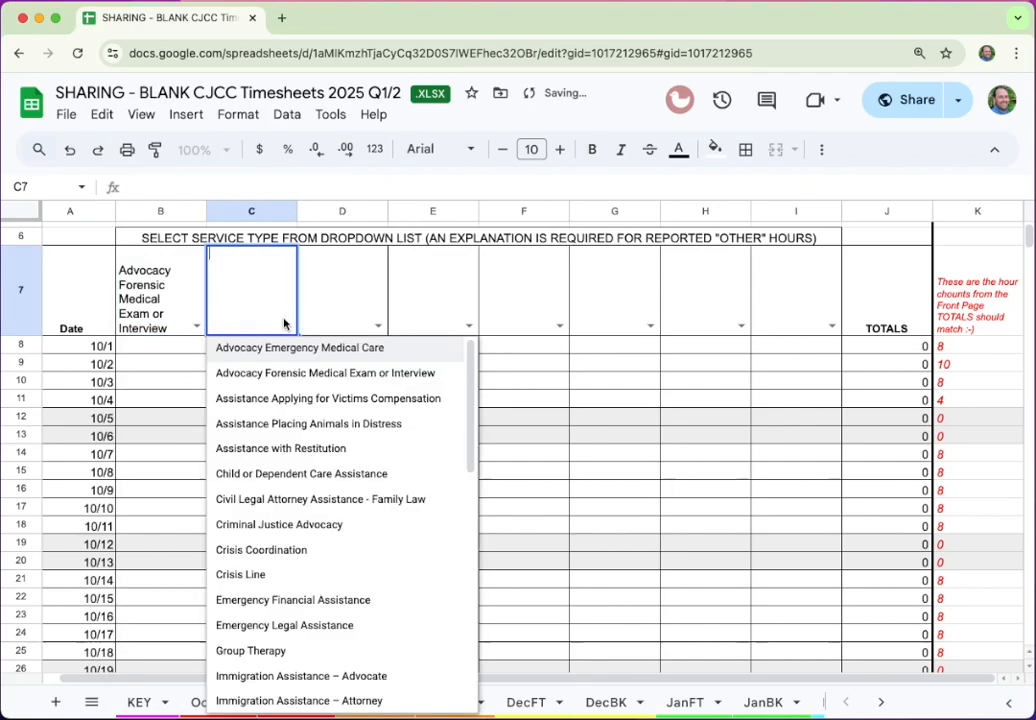
{"action": "left_click", "coordinate": [287, 551]}
Set headers D7 and E7 to Interagency Advocacy and Individual Support
{"action": "left_click", "coordinate": [379, 326]}
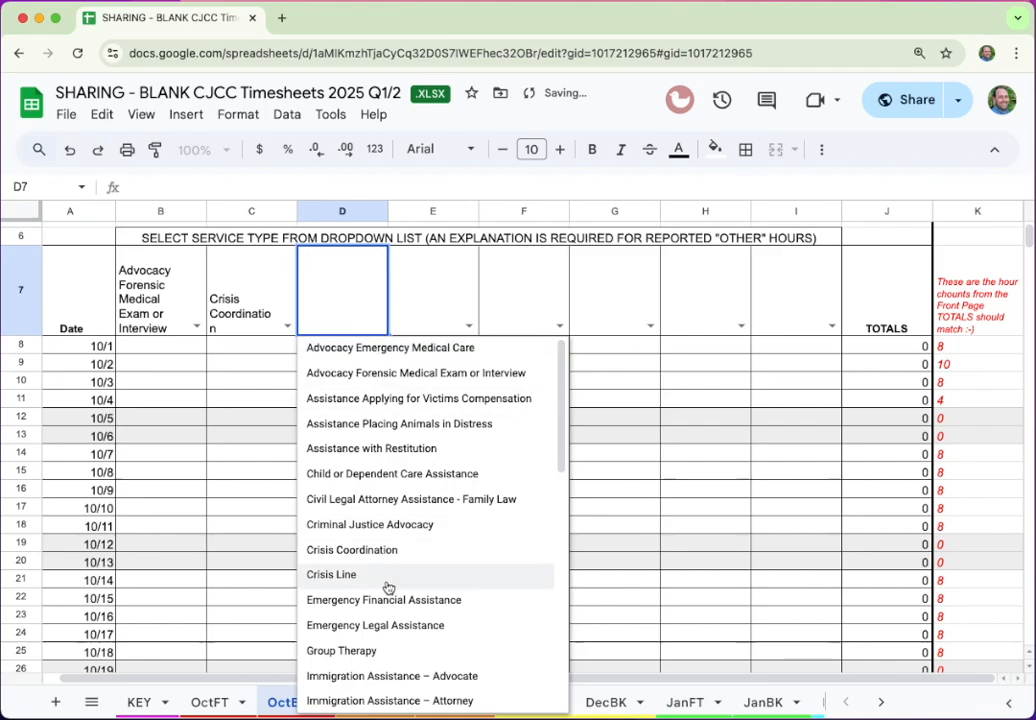
{"action": "scroll", "coordinate": [390, 676], "scroll_direction": "down", "scroll_amount": 3}
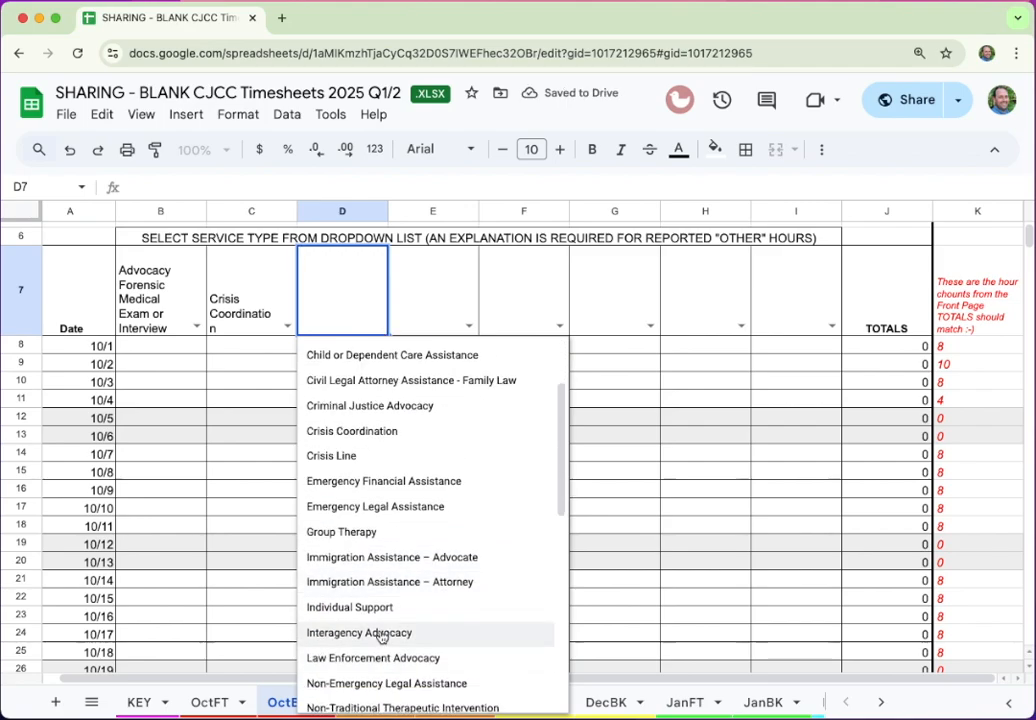
{"action": "left_click", "coordinate": [381, 633]}
{"action": "left_click", "coordinate": [455, 328]}
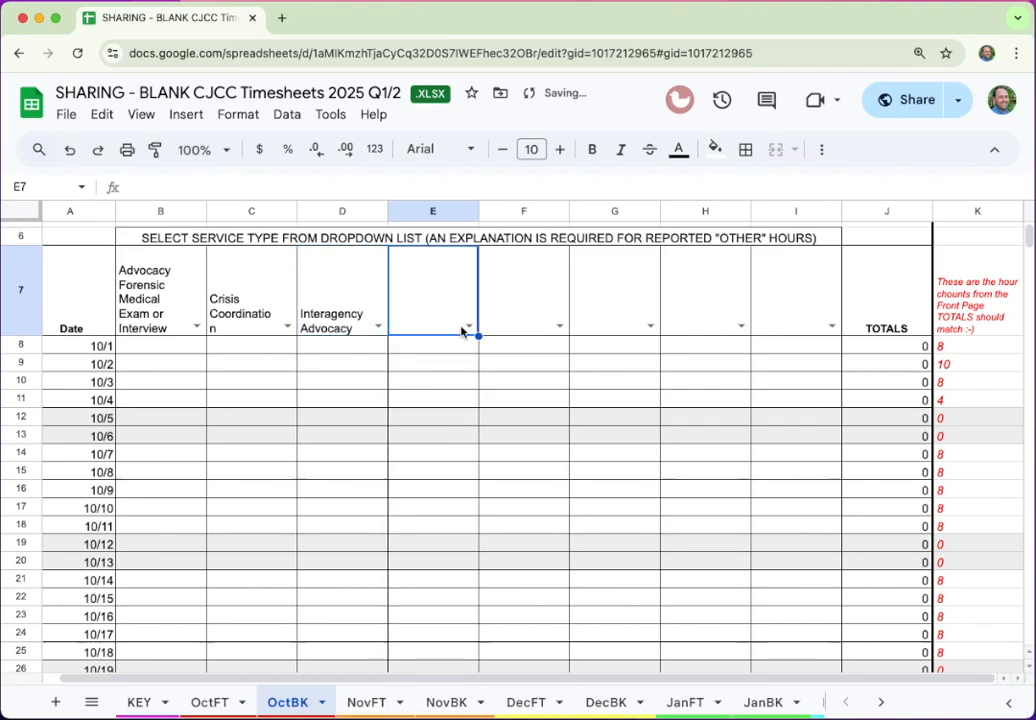
{"action": "left_click", "coordinate": [463, 330]}
{"action": "scroll", "coordinate": [462, 640], "scroll_direction": "down", "scroll_amount": 3}
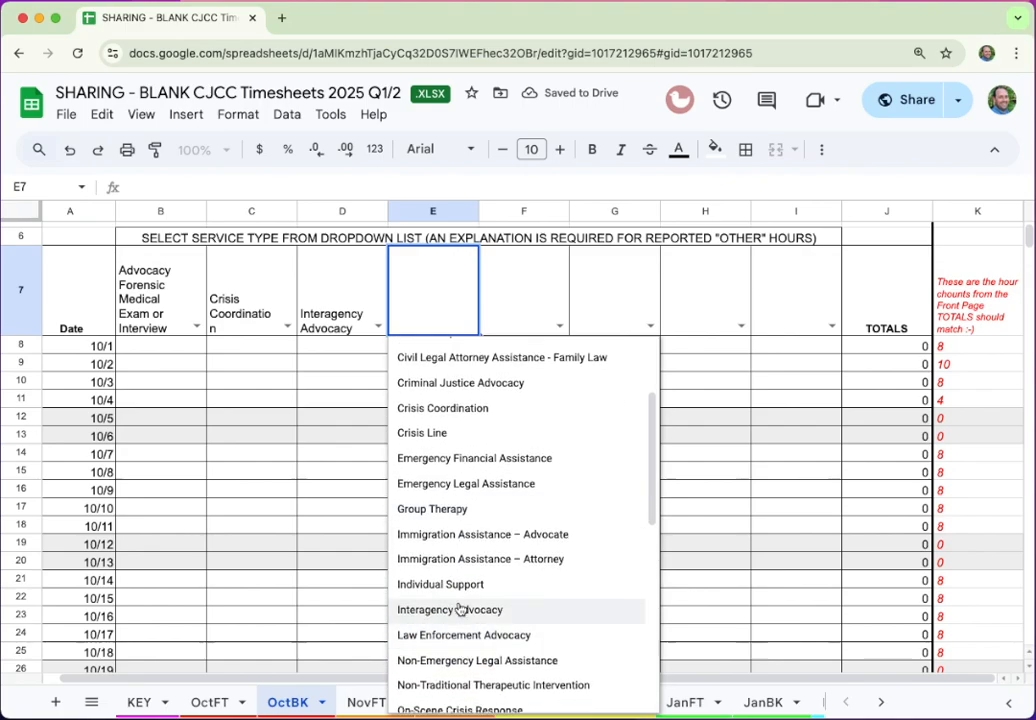
{"action": "left_click", "coordinate": [459, 585]}
Log 2 hours per service for 10/1 in row 8 and check J8's SUM total
{"action": "left_click", "coordinate": [160, 350]}
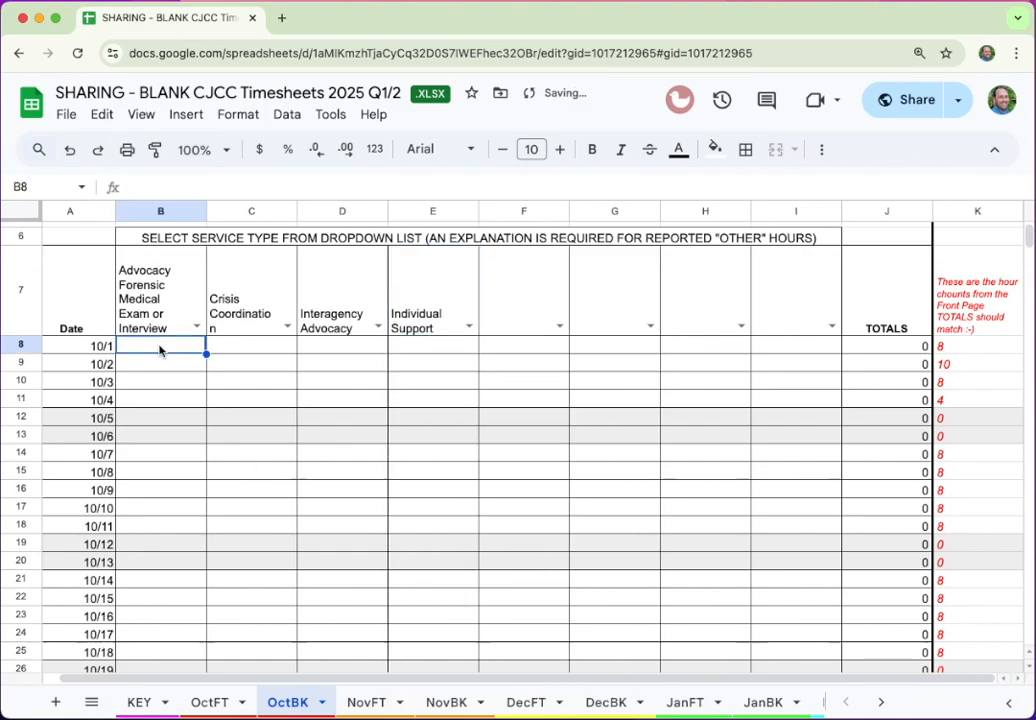
{"action": "type", "text": "2"}
{"action": "key", "text": "Tab"}
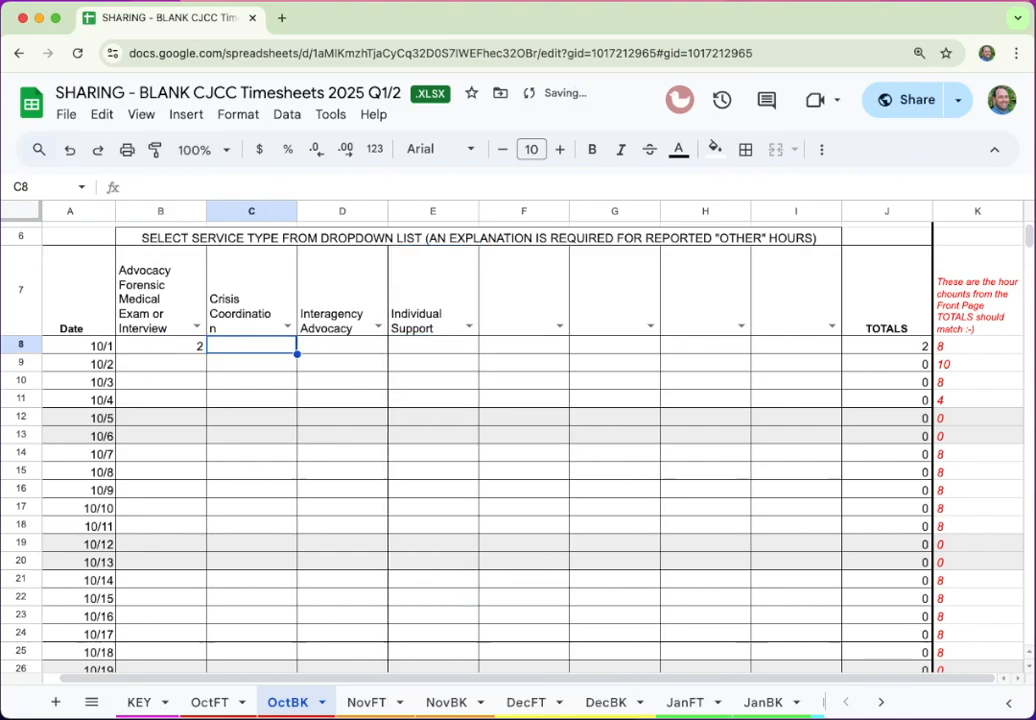
{"action": "type", "text": "2"}
{"action": "key", "text": "Tab"}
{"action": "type", "text": "2"}
{"action": "key", "text": "Tab"}
{"action": "type", "text": "2"}
{"action": "key", "text": "Tab"}
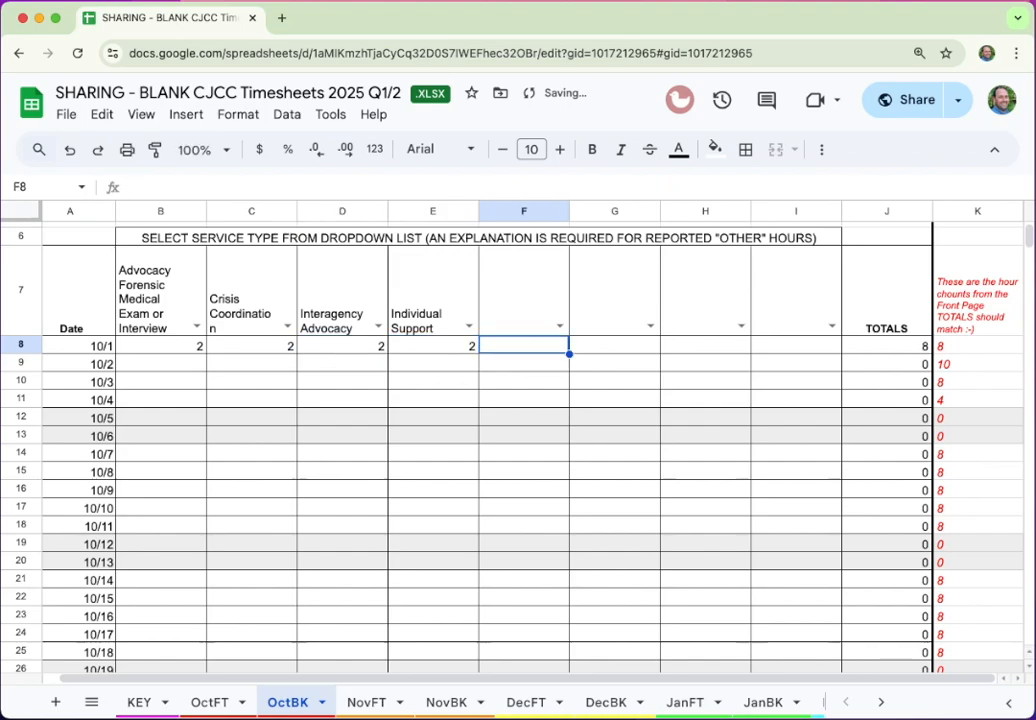
{"action": "left_click", "coordinate": [919, 345]}
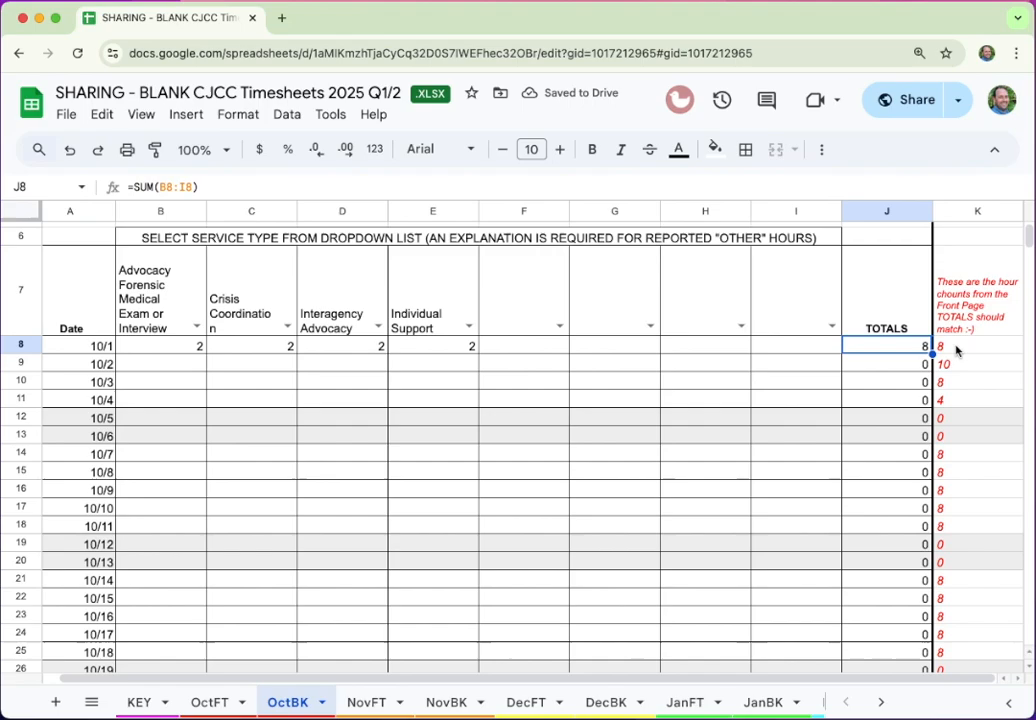
Log 2, 2, 2 and 4 service hours for 10/2 in B9:E9
{"action": "left_click", "coordinate": [173, 366]}
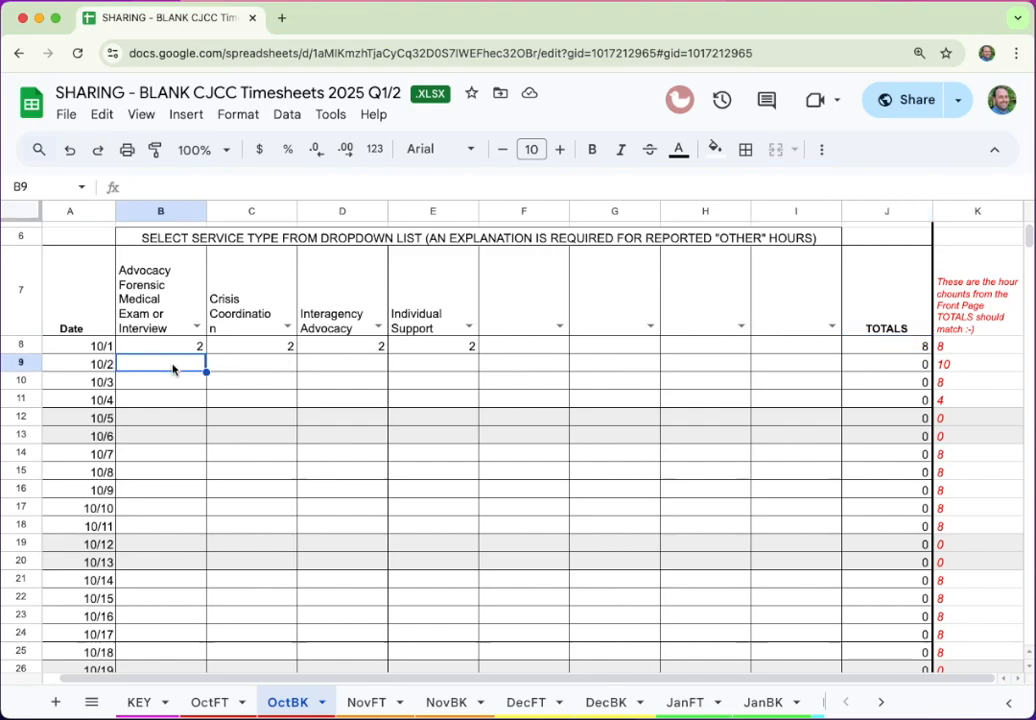
{"action": "type", "text": "2"}
{"action": "key", "text": "Tab"}
{"action": "type", "text": "2"}
{"action": "key", "text": "Tab"}
{"action": "type", "text": "2"}
{"action": "key", "text": "Tab"}
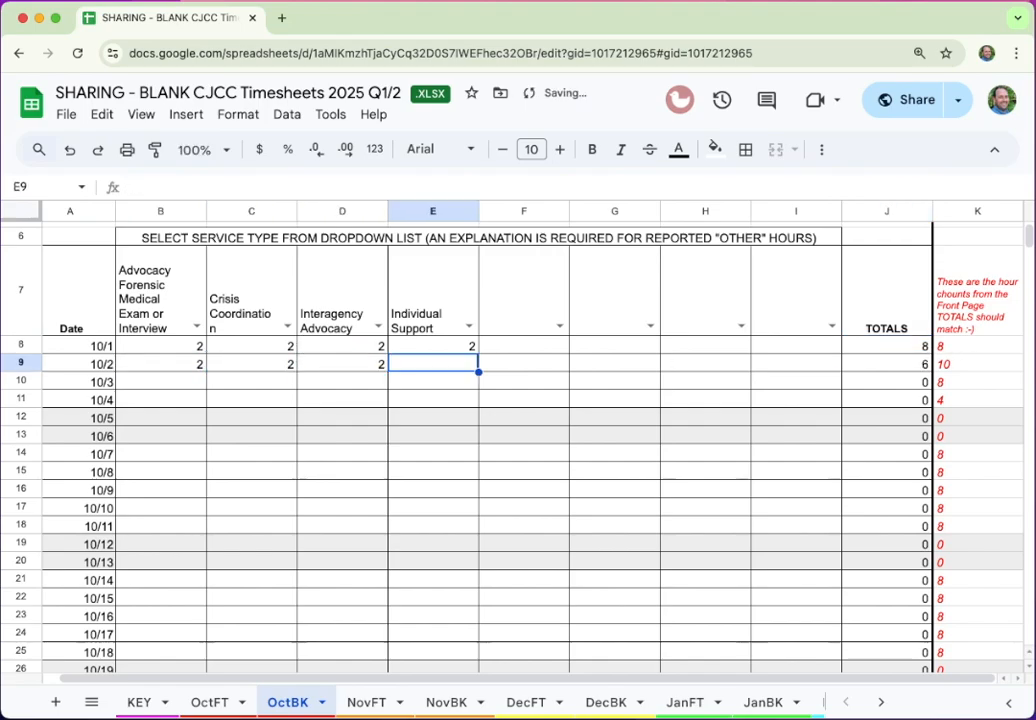
{"action": "type", "text": "4"}
{"action": "key", "text": "Tab"}
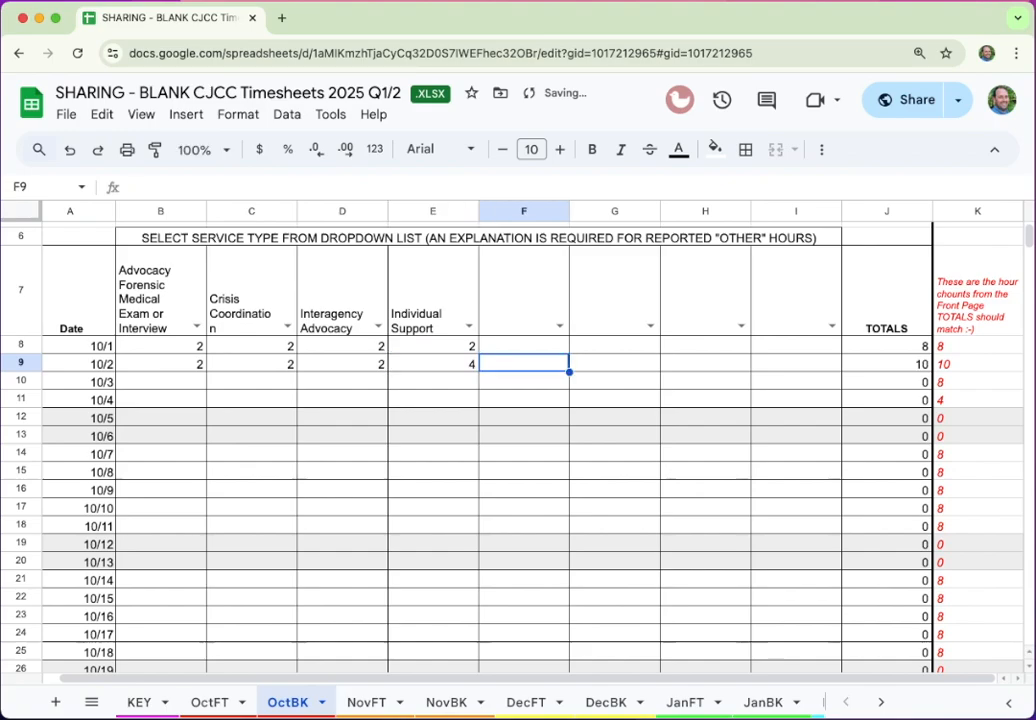
Restore E9's Individual Support hours to 4 after briefly changing it to 3
{"action": "left_click", "coordinate": [463, 369]}
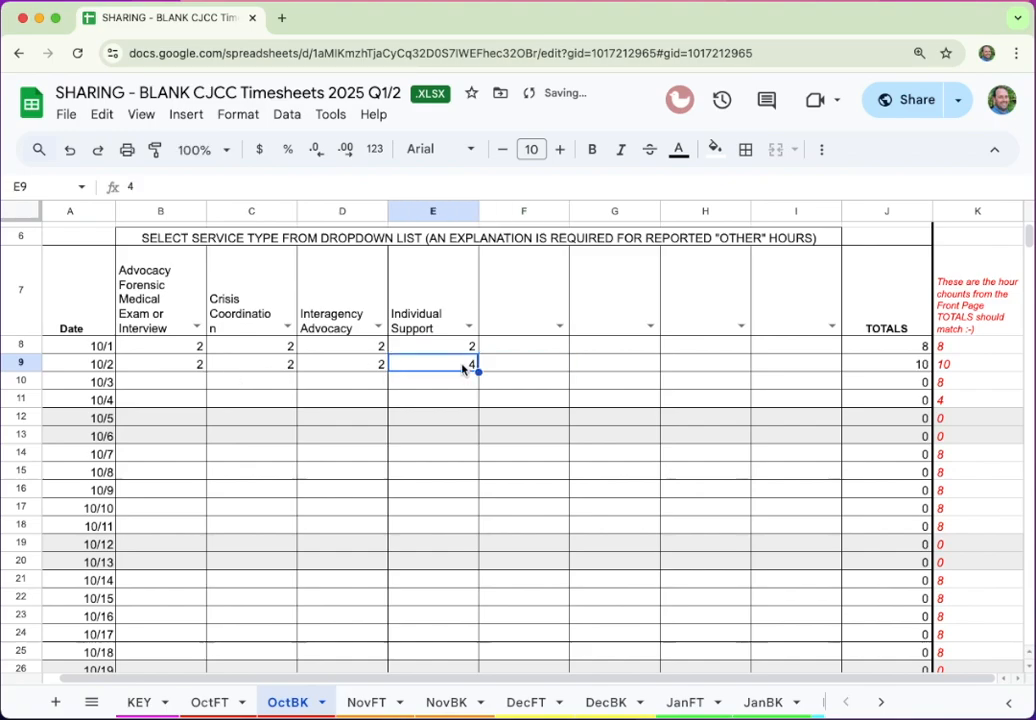
{"action": "type", "text": "3"}
{"action": "key", "text": "Return"}
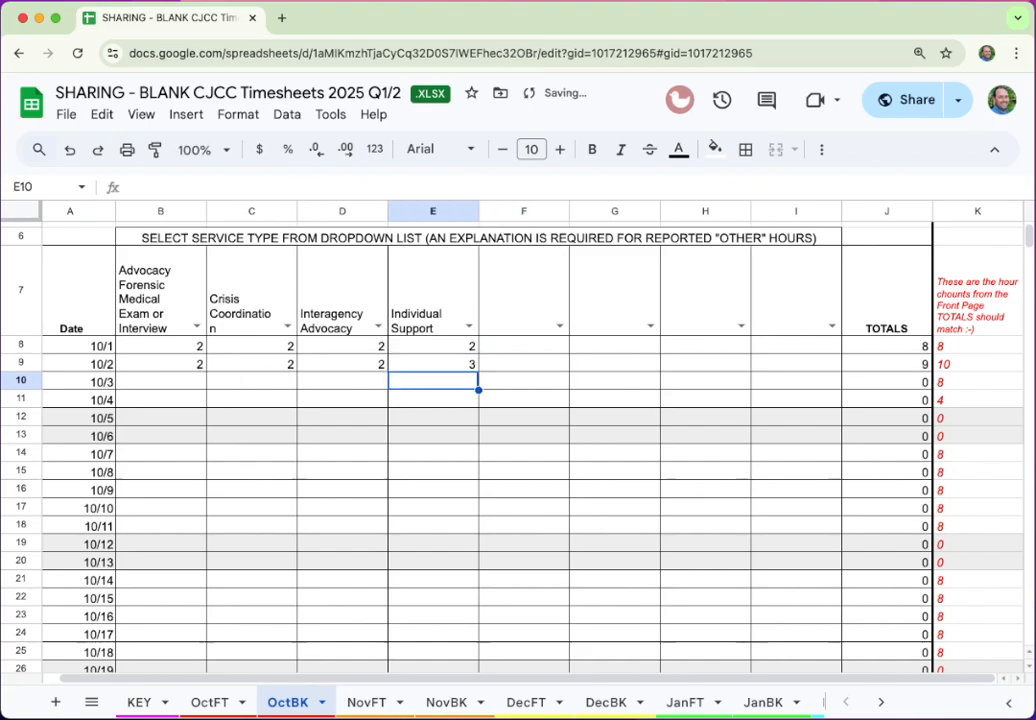
{"action": "key", "text": "Up"}
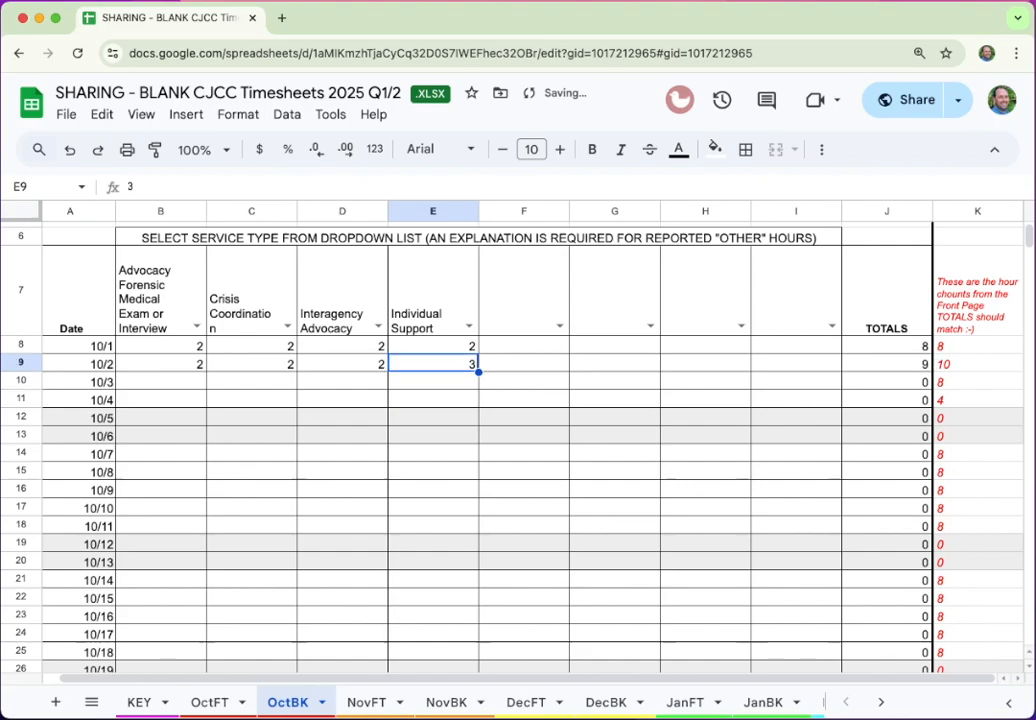
{"action": "type", "text": "4"}
{"action": "key", "text": "Return"}
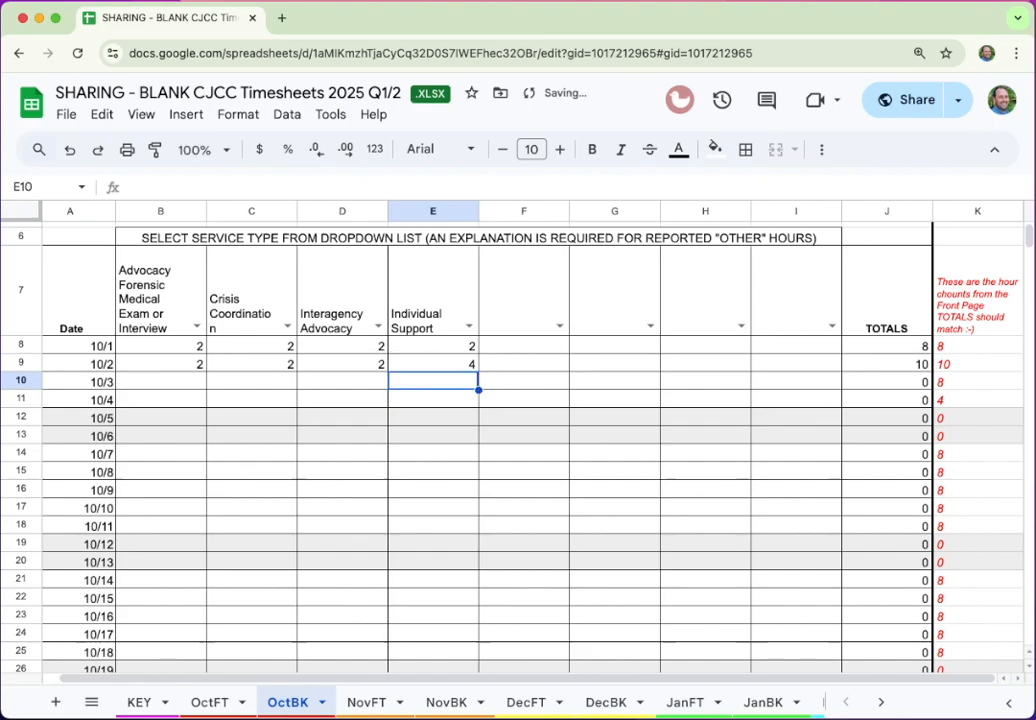
{"action": "scroll", "coordinate": [586, 507], "scroll_direction": "down", "scroll_amount": 5}
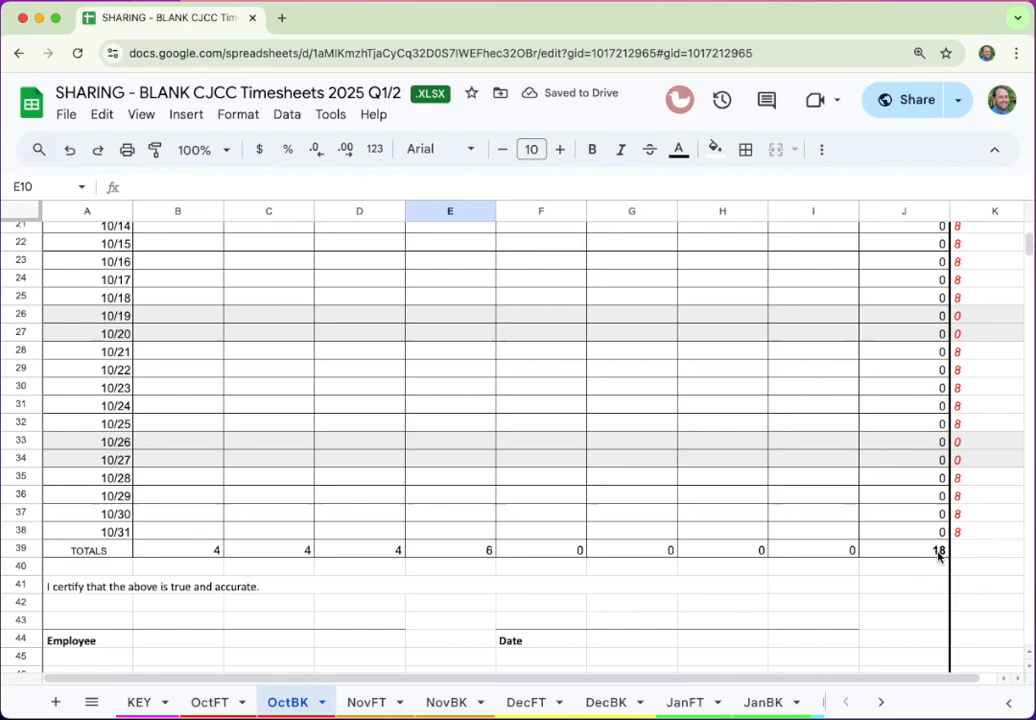
{"action": "left_click", "coordinate": [210, 701]}
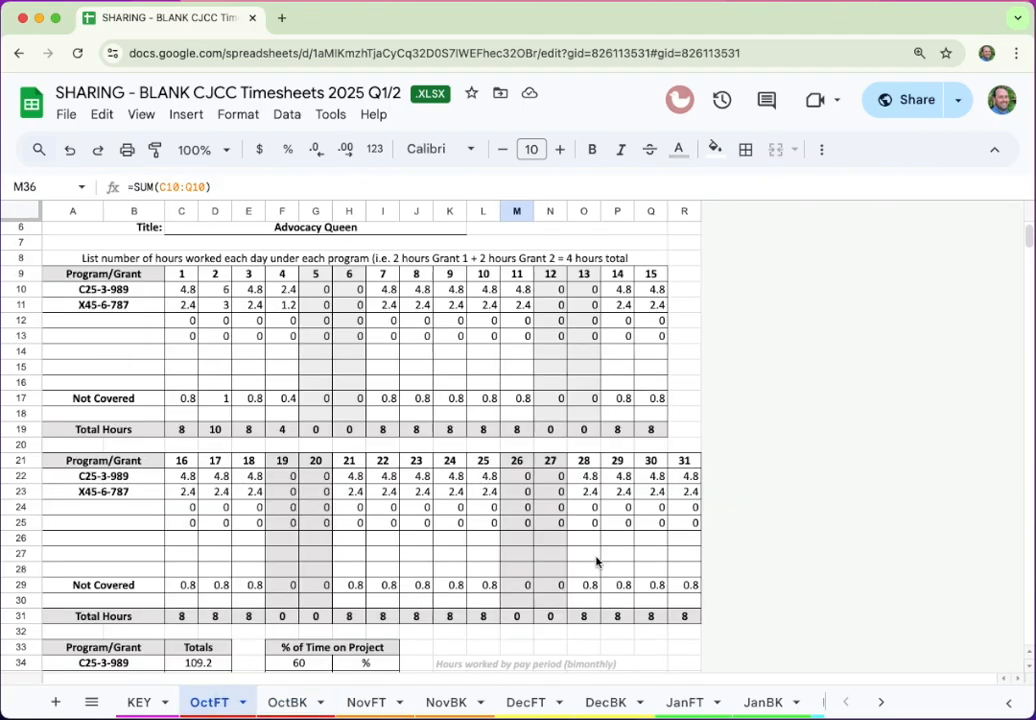
Duplicate the OTHER sheet
{"action": "scroll", "coordinate": [427, 589], "scroll_direction": "down", "scroll_amount": 6}
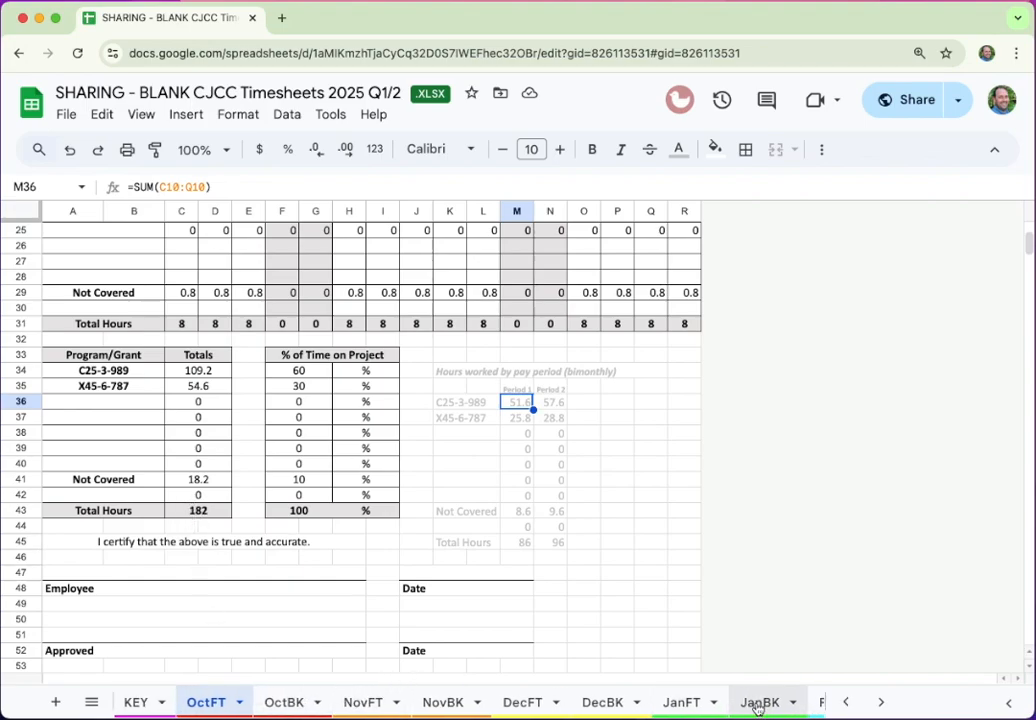
{"action": "scroll", "coordinate": [763, 700], "scroll_direction": "right", "scroll_amount": 3}
{"action": "scroll", "coordinate": [758, 708], "scroll_direction": "right", "scroll_amount": 2}
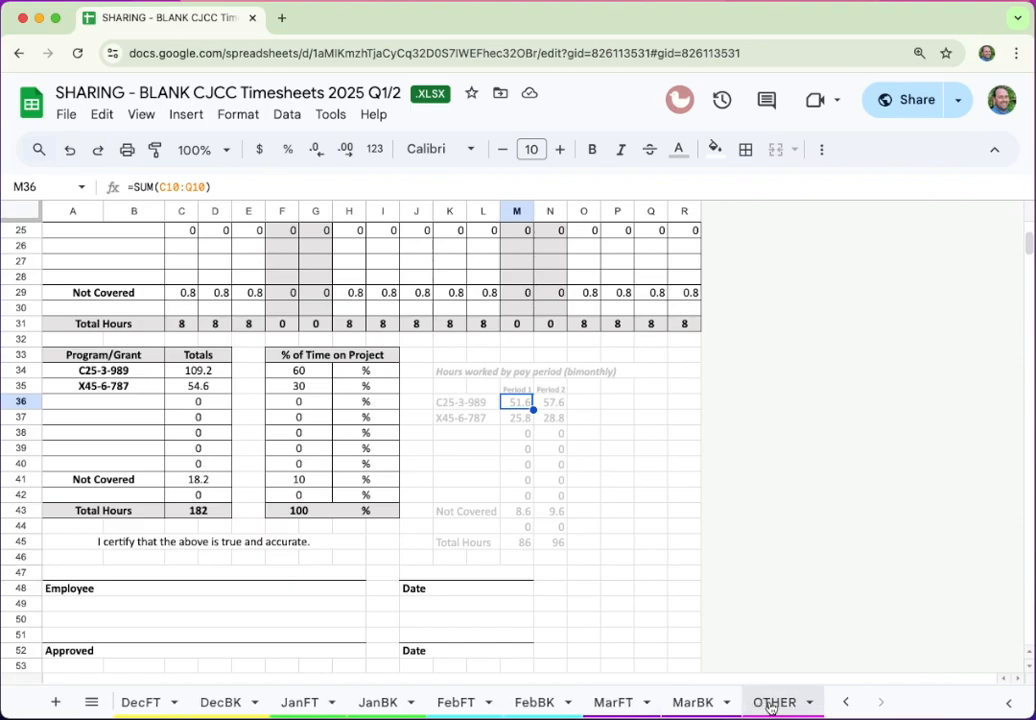
{"action": "left_click", "coordinate": [784, 705]}
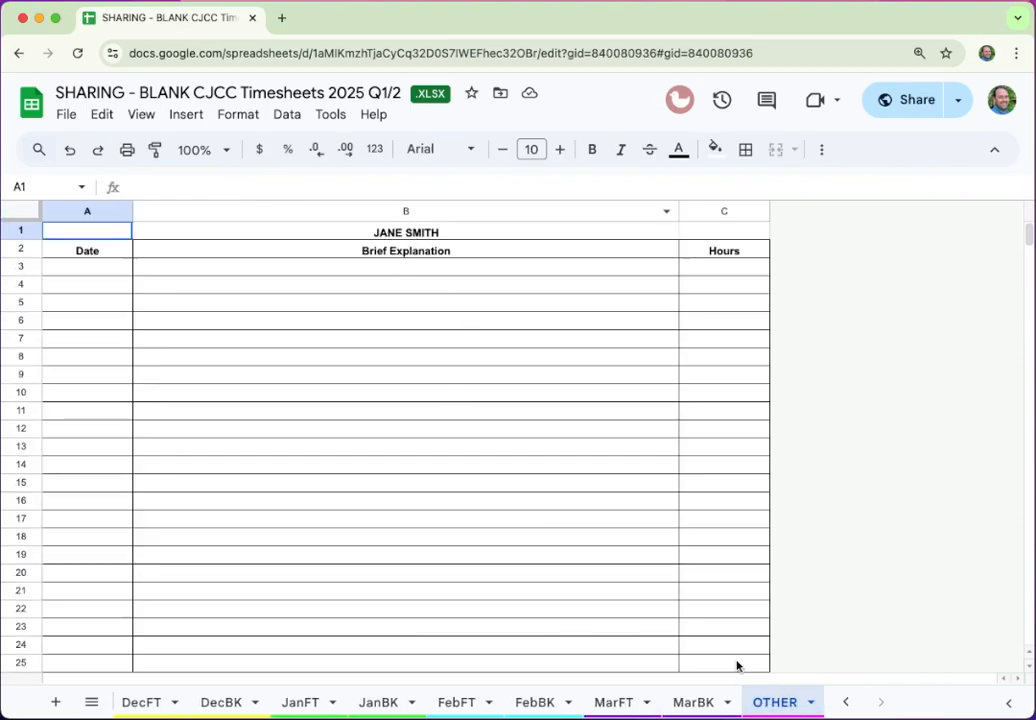
{"action": "left_click", "coordinate": [810, 708]}
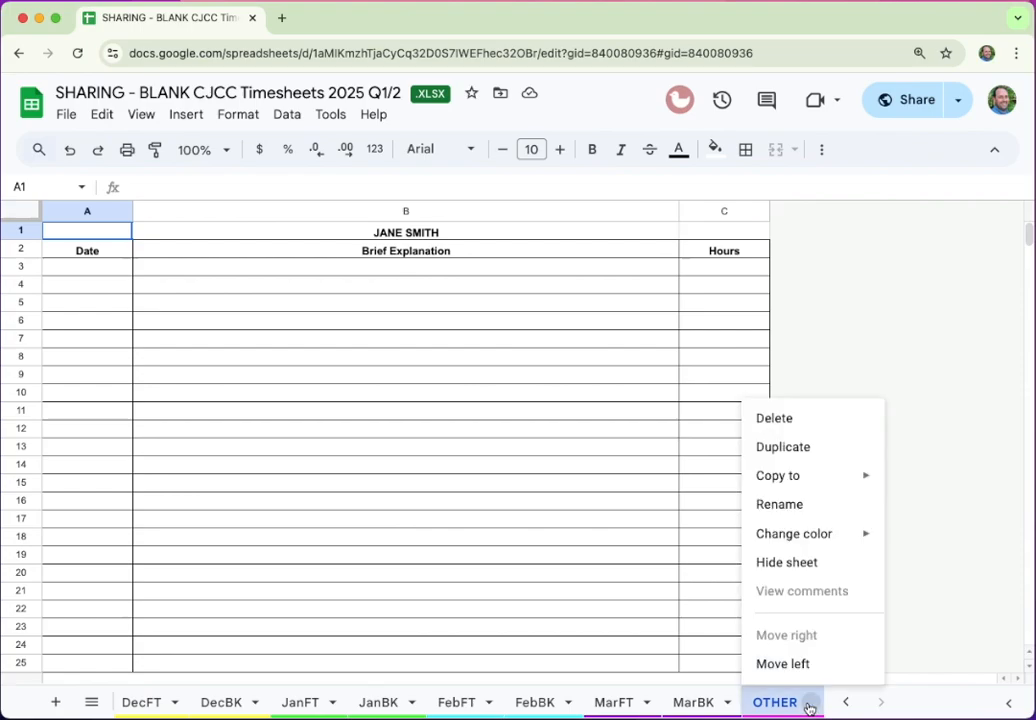
{"action": "left_click", "coordinate": [802, 448]}
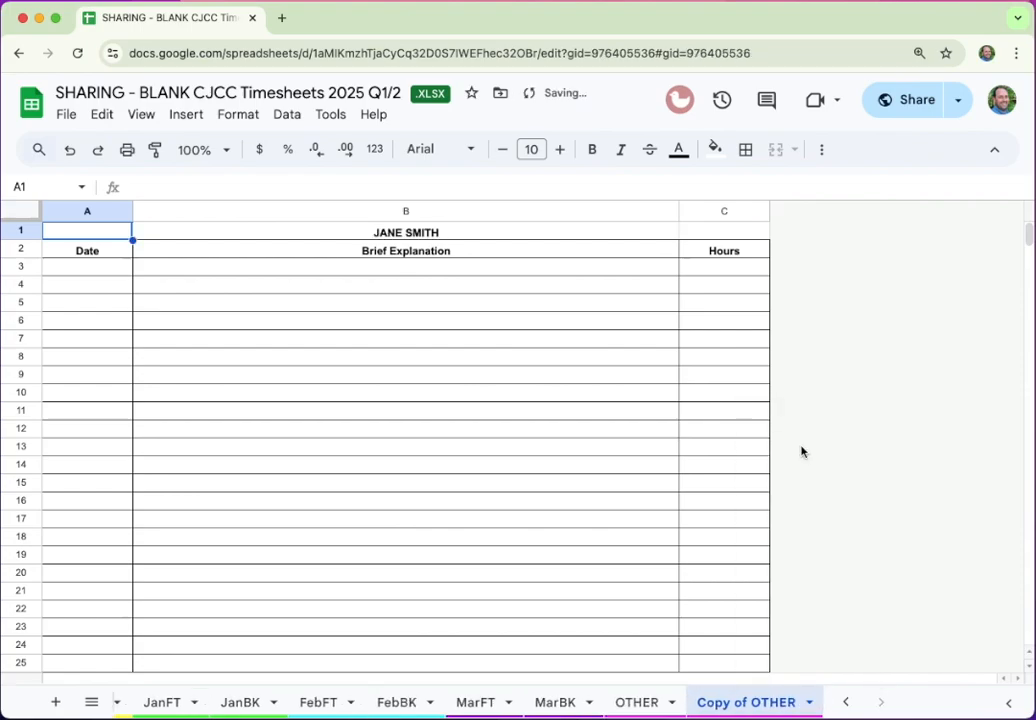
Rename the copy to OctOTH and move it between JanFT and JanBK
{"action": "double_click", "coordinate": [743, 706]}
{"action": "left_click", "coordinate": [753, 704]}
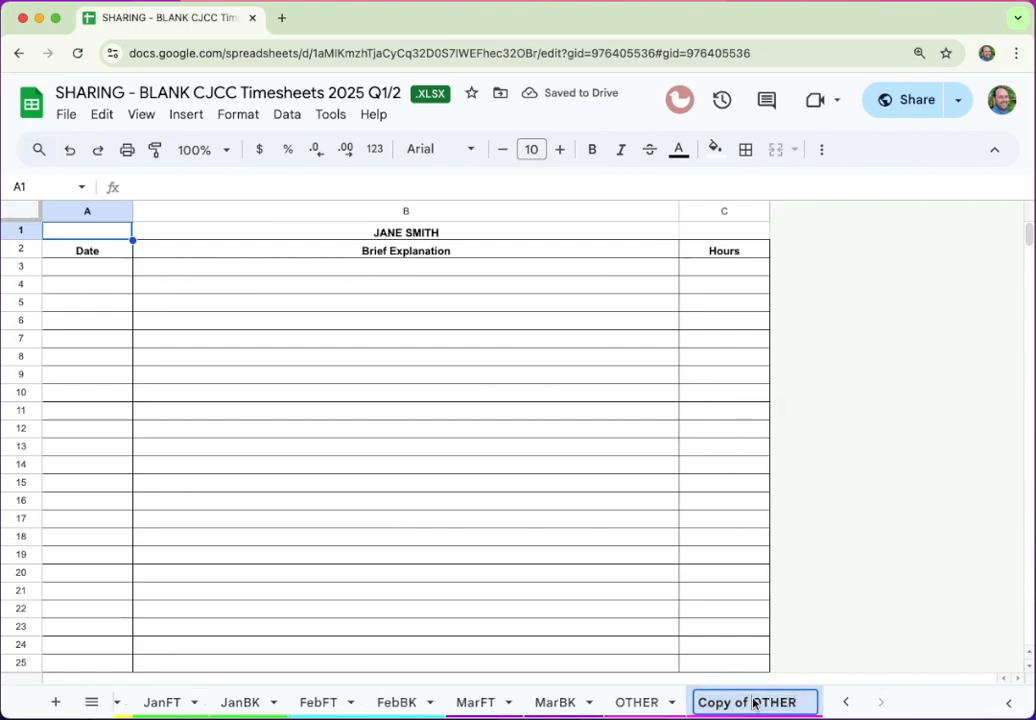
{"action": "left_click_drag", "start_coordinate": [753, 704], "coordinate": [702, 704]}
{"action": "type", "text": "OctOTHE"}
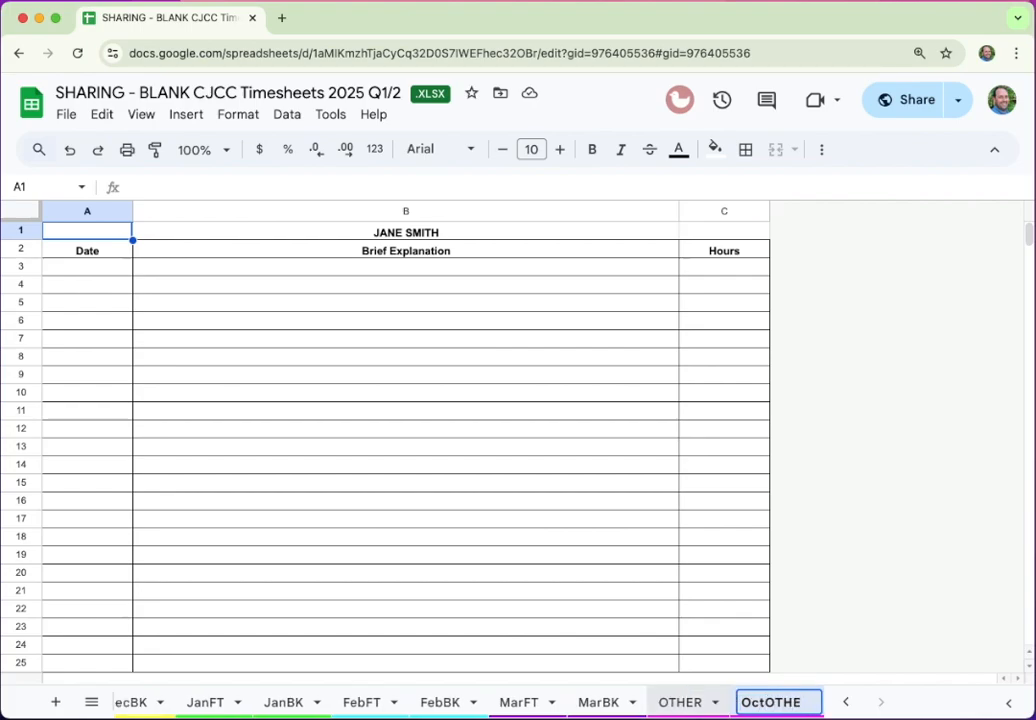
{"action": "key", "text": "BackSpace"}
{"action": "left_click", "coordinate": [890, 645]}
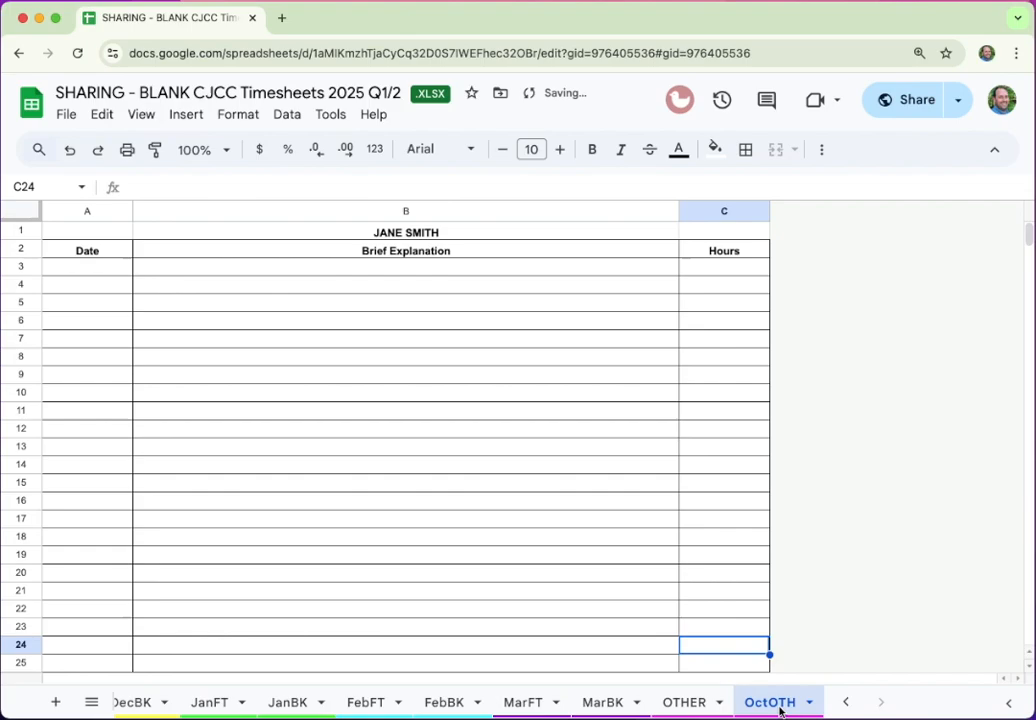
{"action": "left_click_drag", "start_coordinate": [783, 704], "coordinate": [250, 701]}
Visit DecBK, reposition OctOTH after OctBK, and return to the OctBK timesheet
{"action": "left_click", "coordinate": [205, 702]}
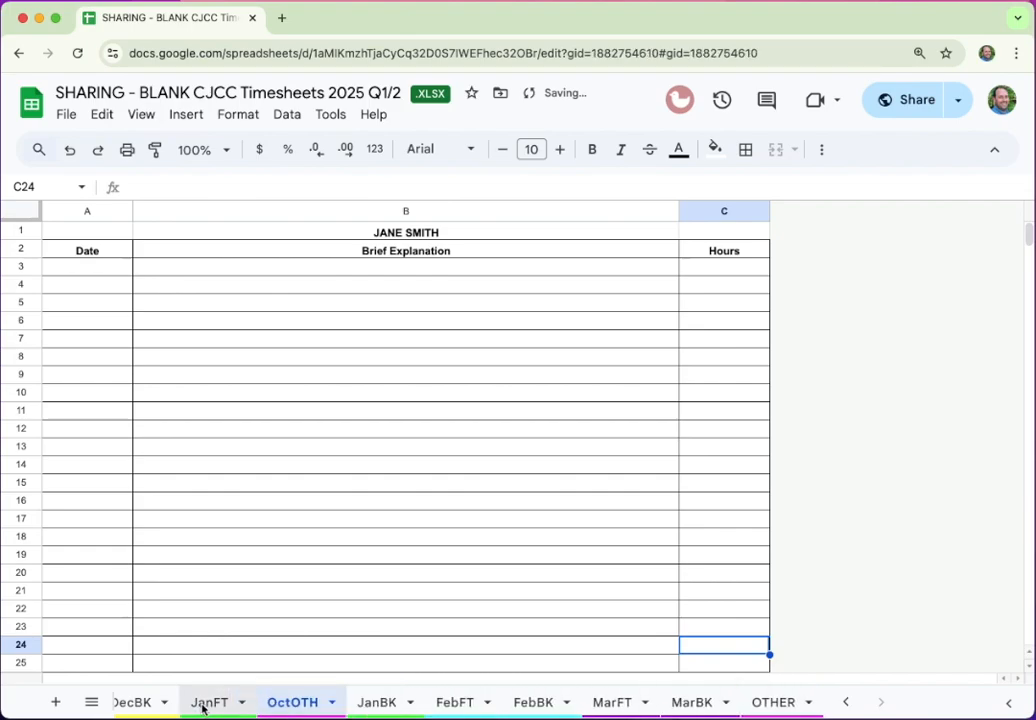
{"action": "left_click", "coordinate": [121, 700]}
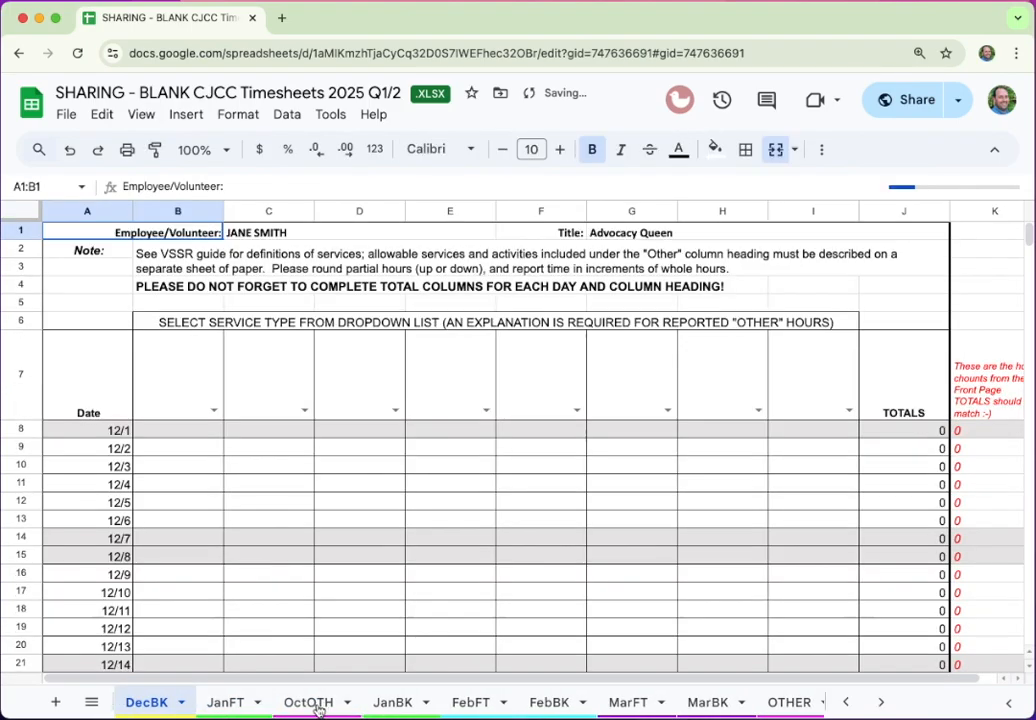
{"action": "left_click_drag", "start_coordinate": [318, 707], "coordinate": [278, 716]}
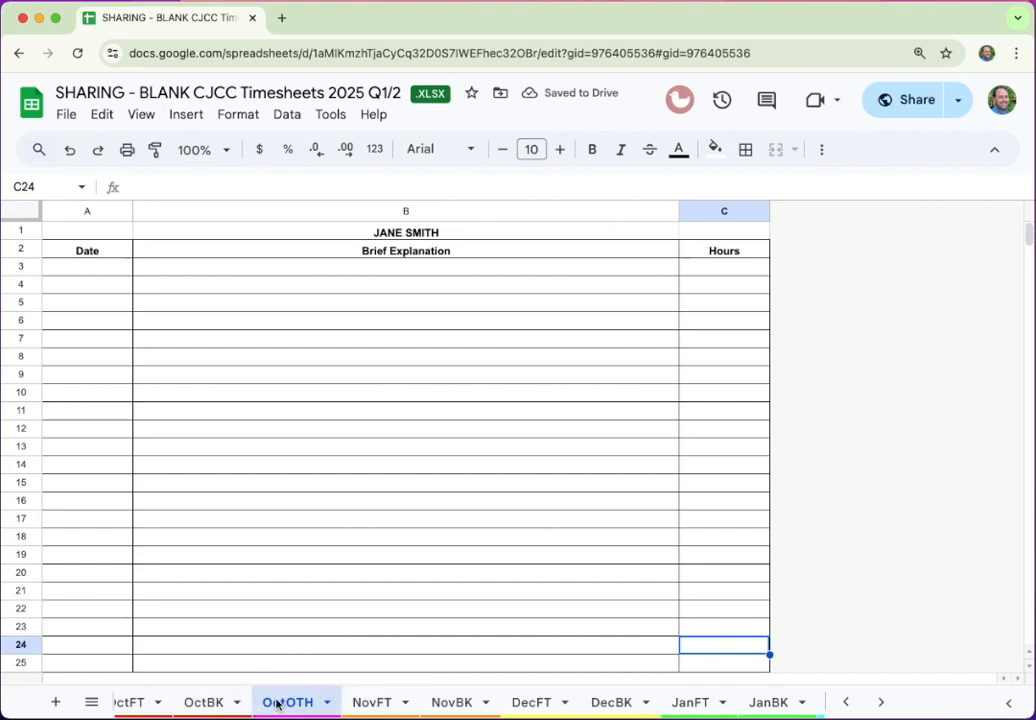
{"action": "left_click", "coordinate": [205, 703]}
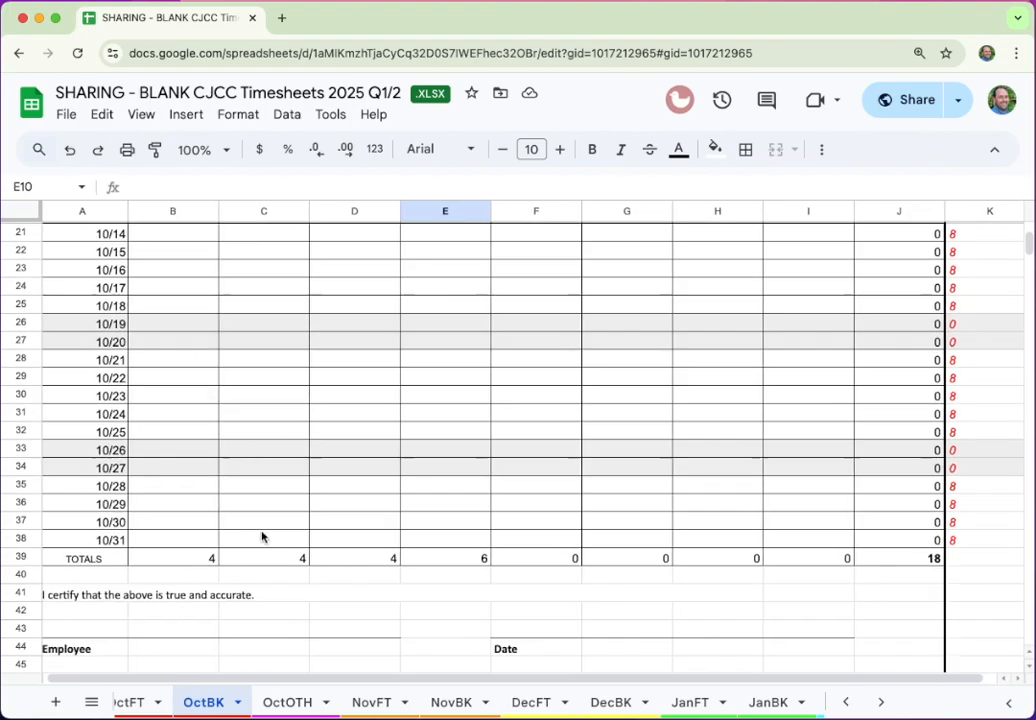
Set OctBK's column F service type heading to Other
{"action": "scroll", "coordinate": [280, 515], "scroll_direction": "up", "scroll_amount": 10}
{"action": "left_click", "coordinate": [564, 412]}
{"action": "left_click", "coordinate": [577, 411]}
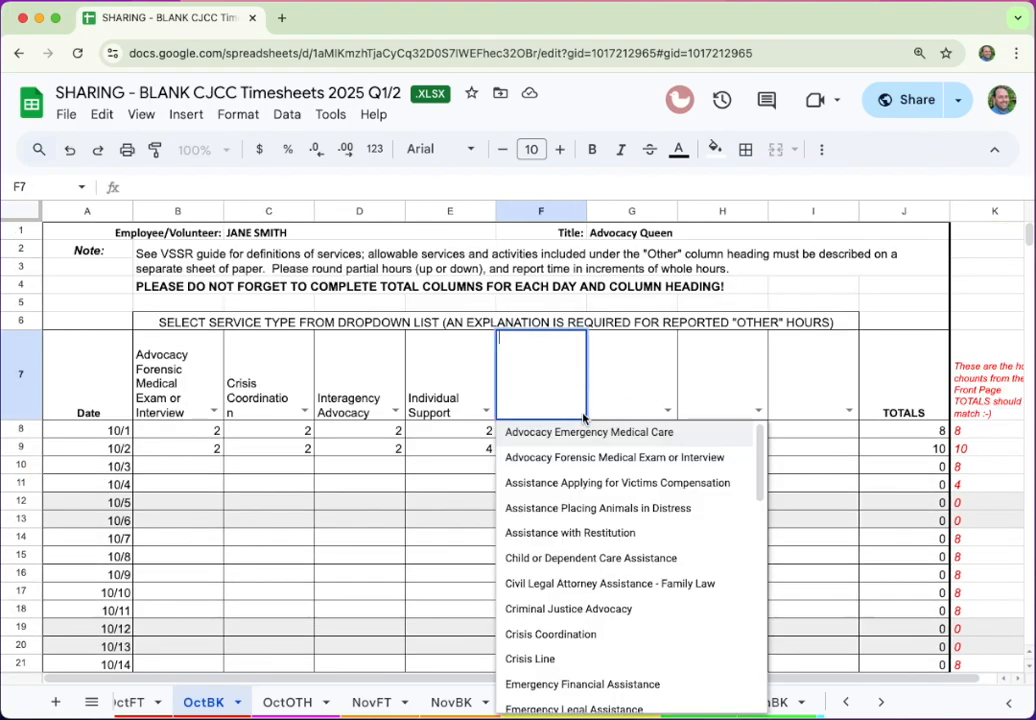
{"action": "scroll", "coordinate": [585, 567], "scroll_direction": "down", "scroll_amount": 10}
{"action": "left_click", "coordinate": [522, 668]}
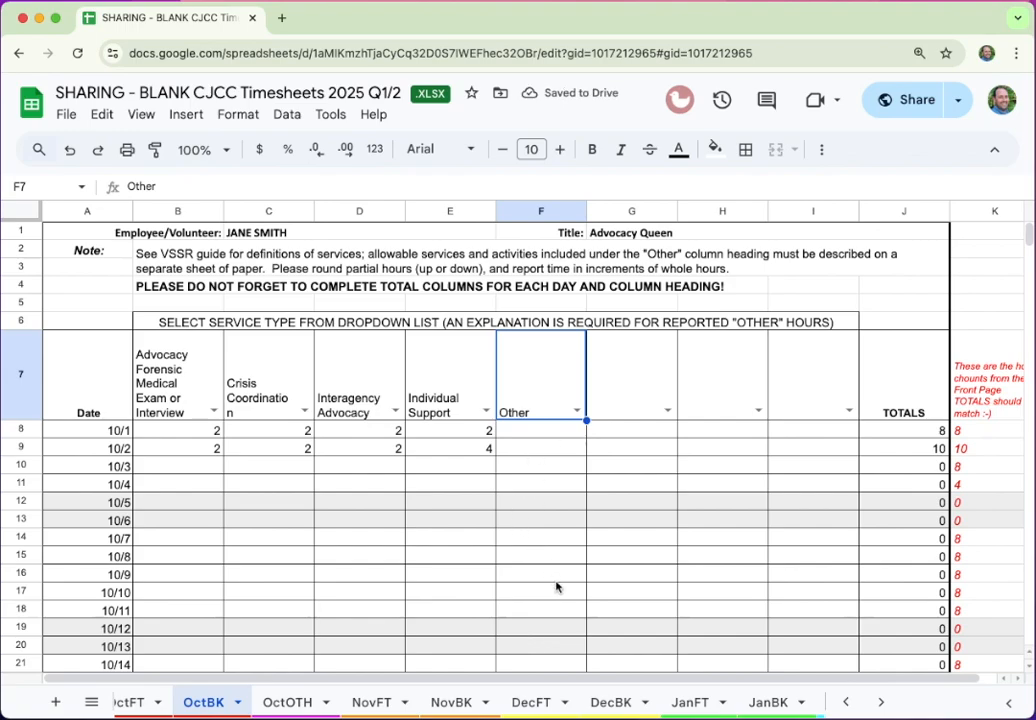
Enter 8 Other hours for each day from 10/14 through 10/18
{"action": "left_click", "coordinate": [542, 541]}
{"action": "scroll", "coordinate": [542, 541], "scroll_direction": "down", "scroll_amount": 5}
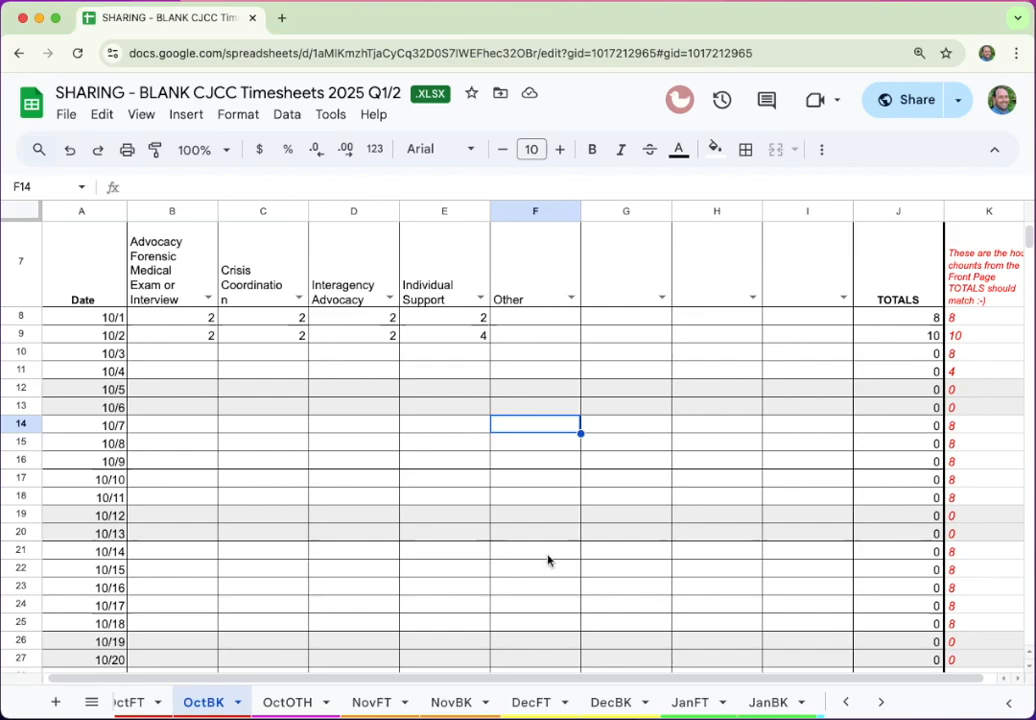
{"action": "left_click", "coordinate": [547, 556]}
{"action": "type", "text": "8 8 8 8 8"}
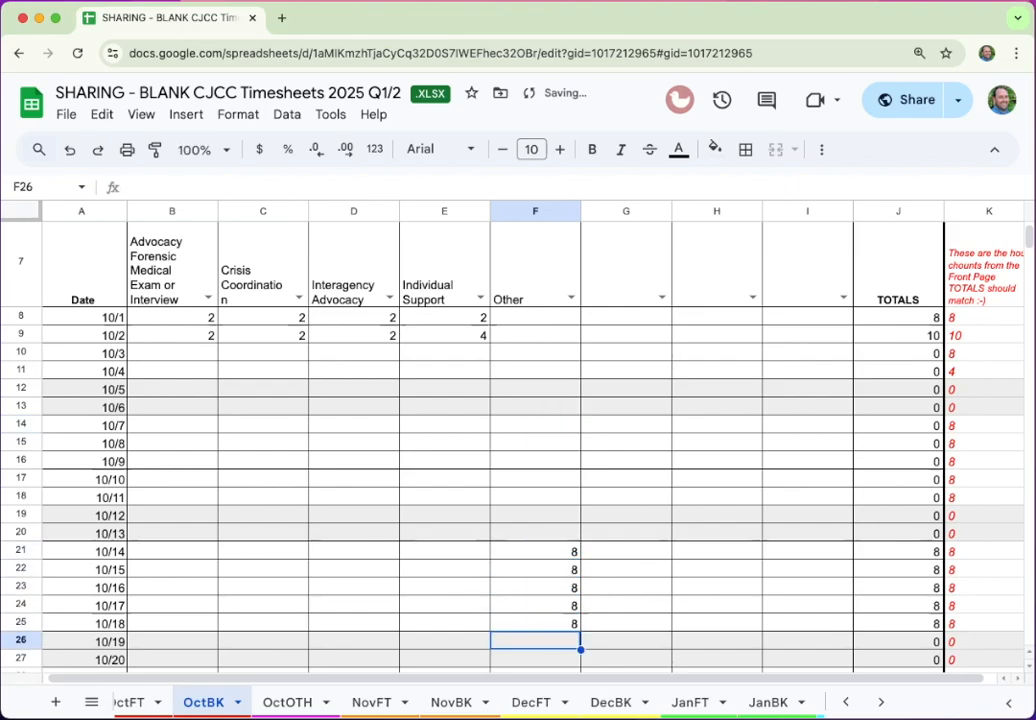
{"action": "key", "text": "Up"}
{"action": "key", "text": "Up"}
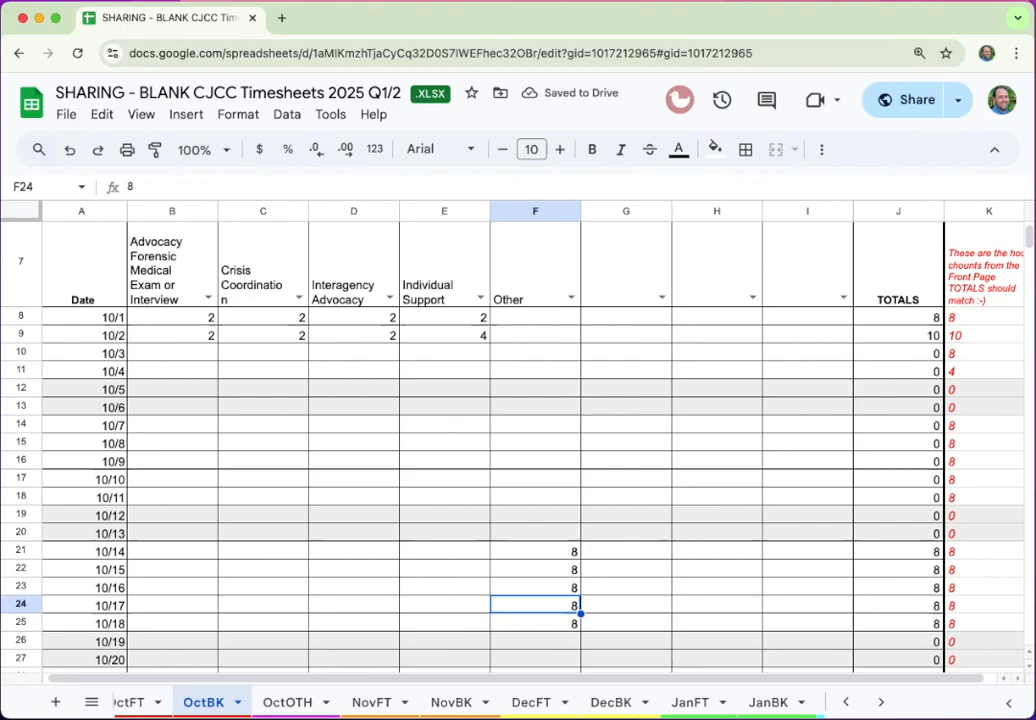
{"action": "scroll", "coordinate": [540, 450], "scroll_direction": "down", "scroll_amount": 2}
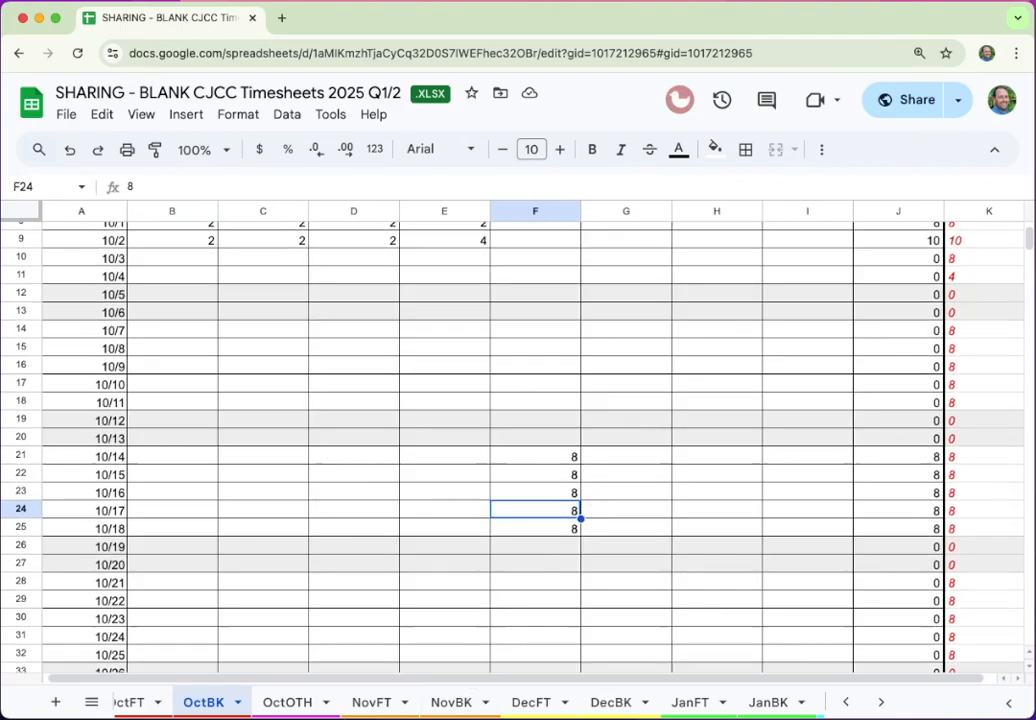
On OctOTH, enter 10/14 in A3 and fill =A3+1 dates down to A7
{"action": "left_click", "coordinate": [300, 705]}
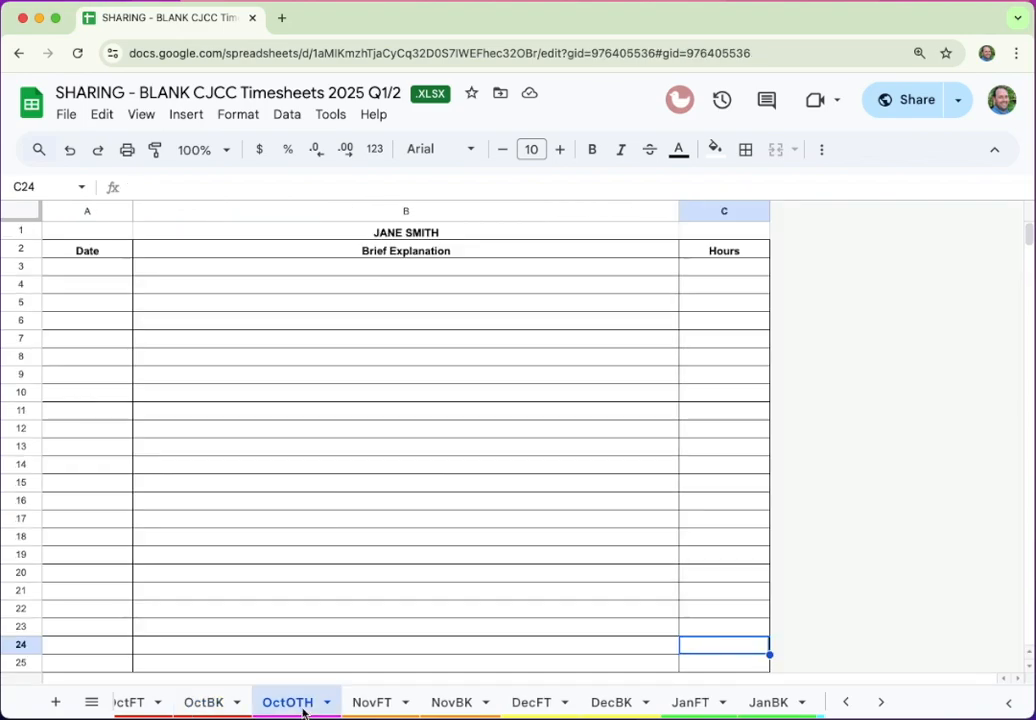
{"action": "left_click", "coordinate": [100, 268]}
{"action": "type", "text": "10/14"}
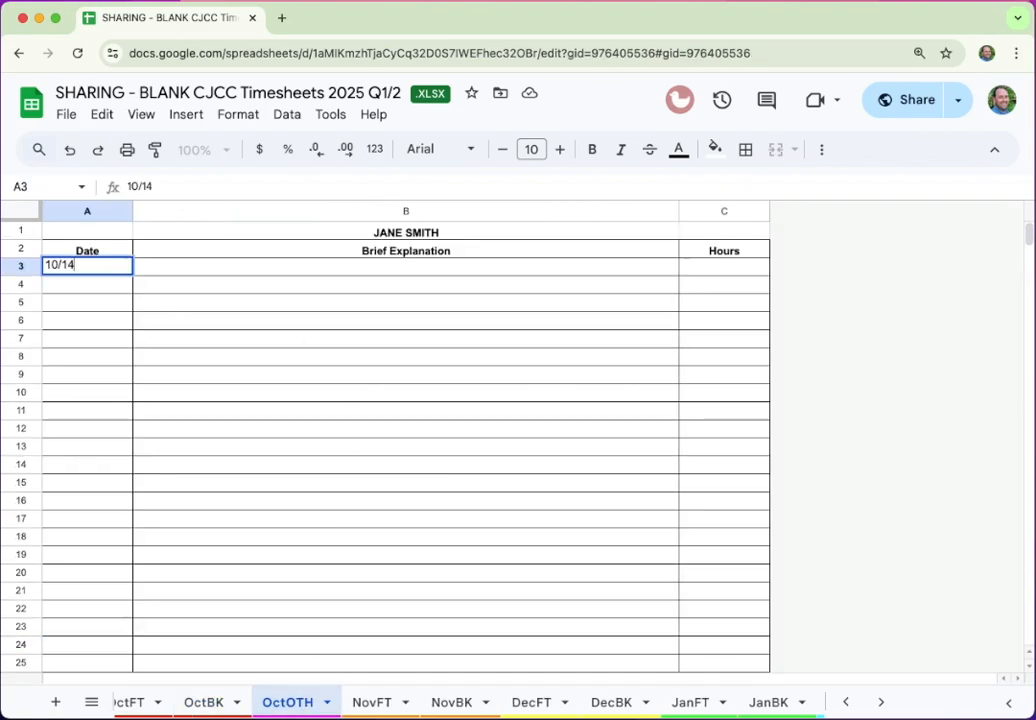
{"action": "key", "text": "Return"}
{"action": "type", "text": "="}
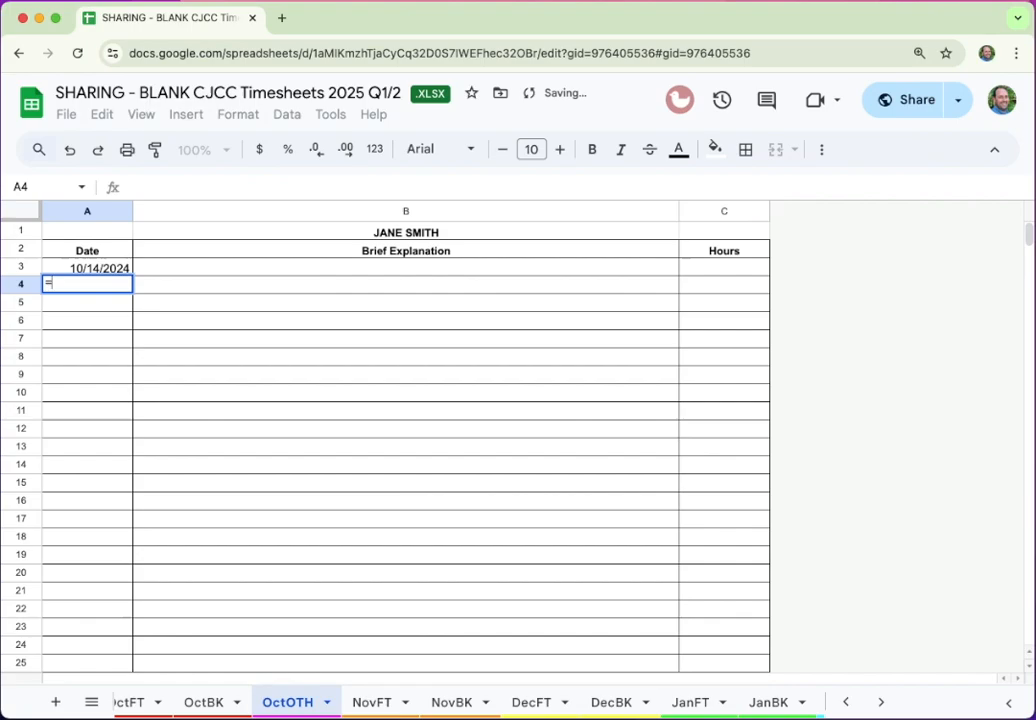
{"action": "left_click", "coordinate": [89, 266]}
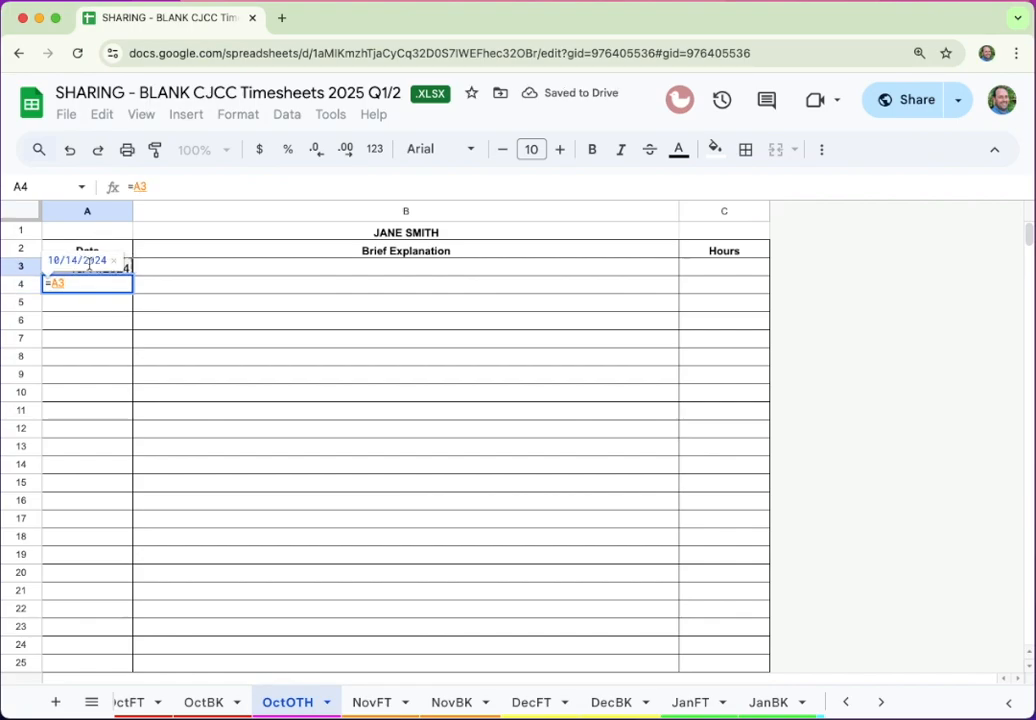
{"action": "type", "text": "+1"}
{"action": "key", "text": "Return"}
{"action": "key", "text": "Up"}
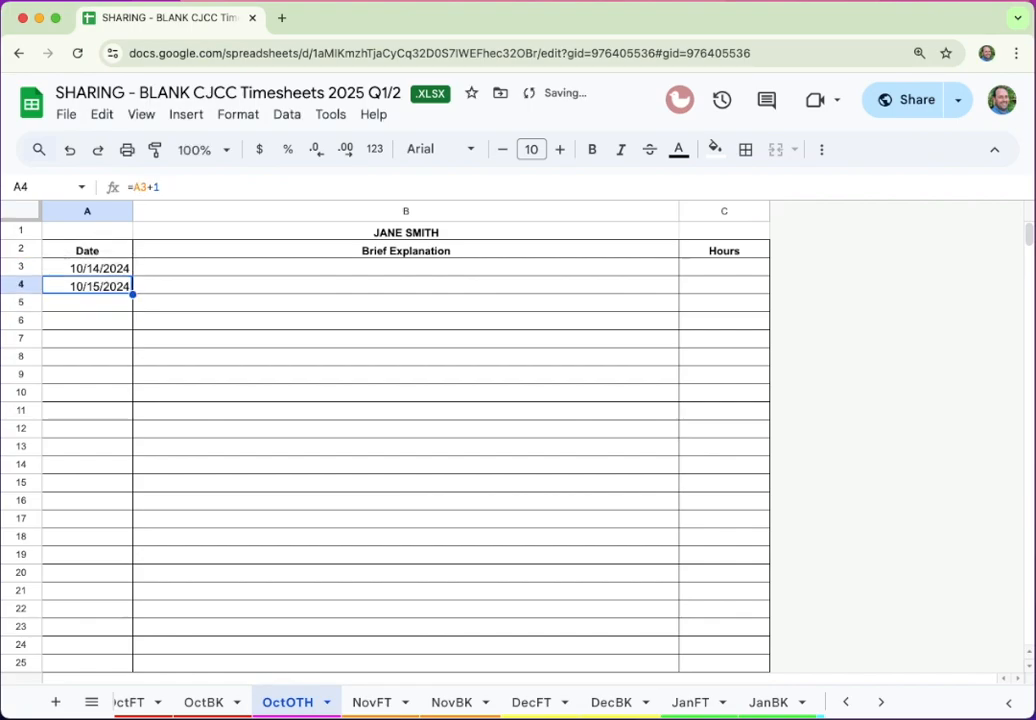
{"action": "key", "text": "shift+Down"}
{"action": "key", "text": "shift+Down"}
{"action": "key", "text": "shift+Down"}
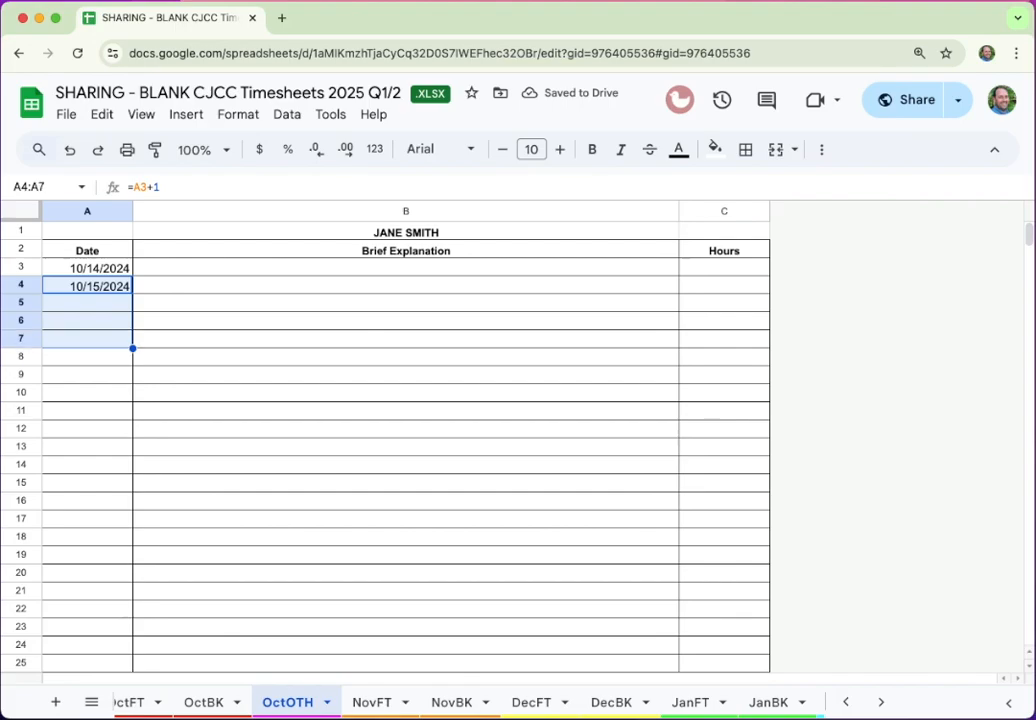
{"action": "key", "text": "super+d"}
Add Child First as the 10/14 explanation and fill 8 hours down through C7
{"action": "key", "text": "Right"}
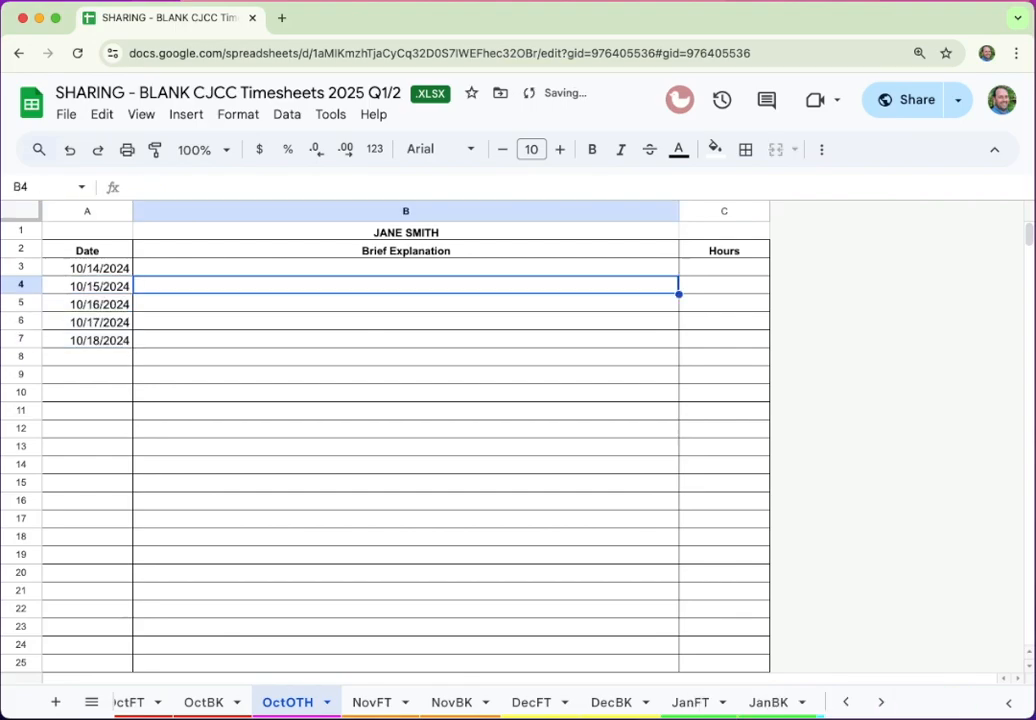
{"action": "key", "text": "Up"}
{"action": "type", "text": "Child F"}
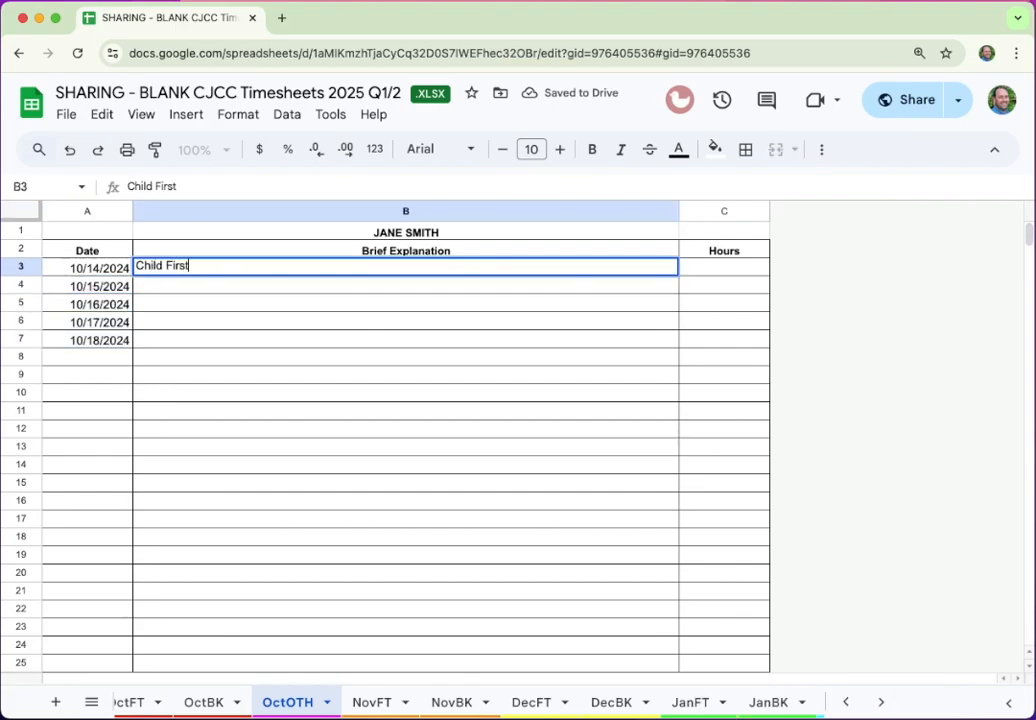
{"action": "key", "text": "Tab"}
{"action": "type", "text": "9"}
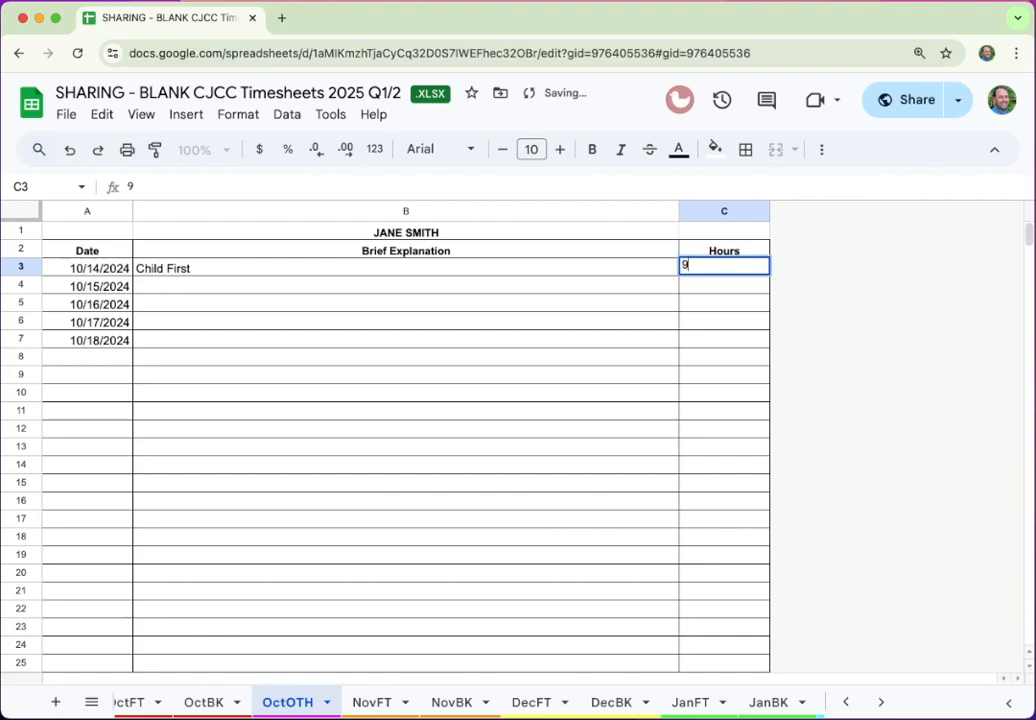
{"action": "key", "text": "Return"}
{"action": "key", "text": "Up"}
{"action": "key", "text": "shift+Down"}
{"action": "key", "text": "shift+Down"}
{"action": "key", "text": "shift+Down"}
{"action": "key", "text": "shift+Down"}
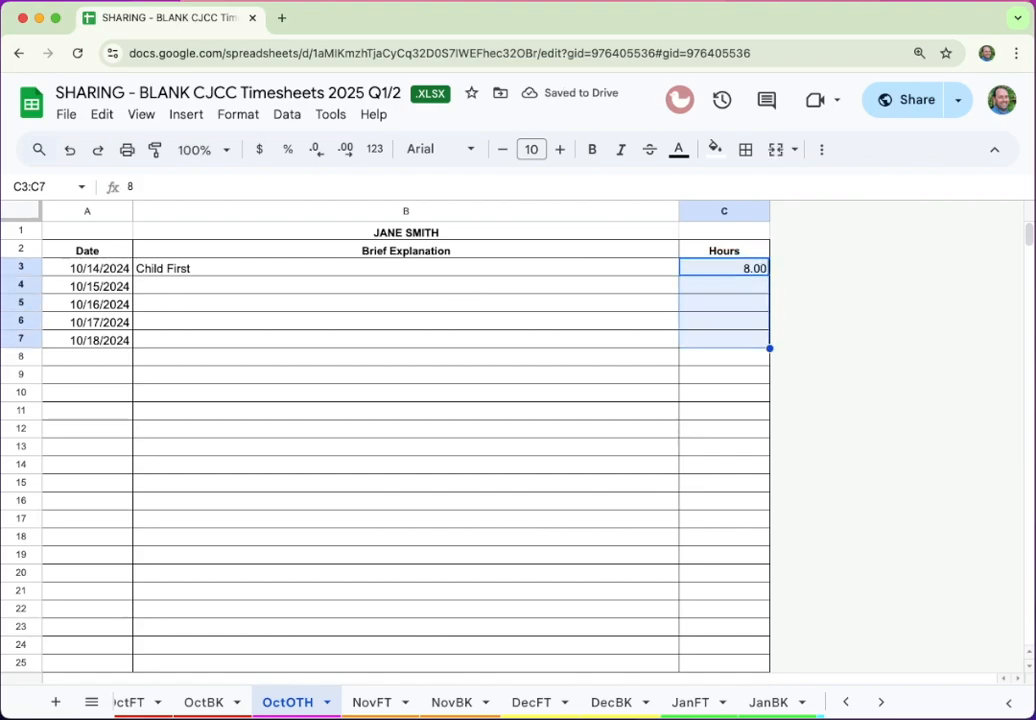
{"action": "key", "text": "super+d"}
{"action": "scroll", "coordinate": [608, 430], "scroll_direction": "down", "scroll_amount": 5}
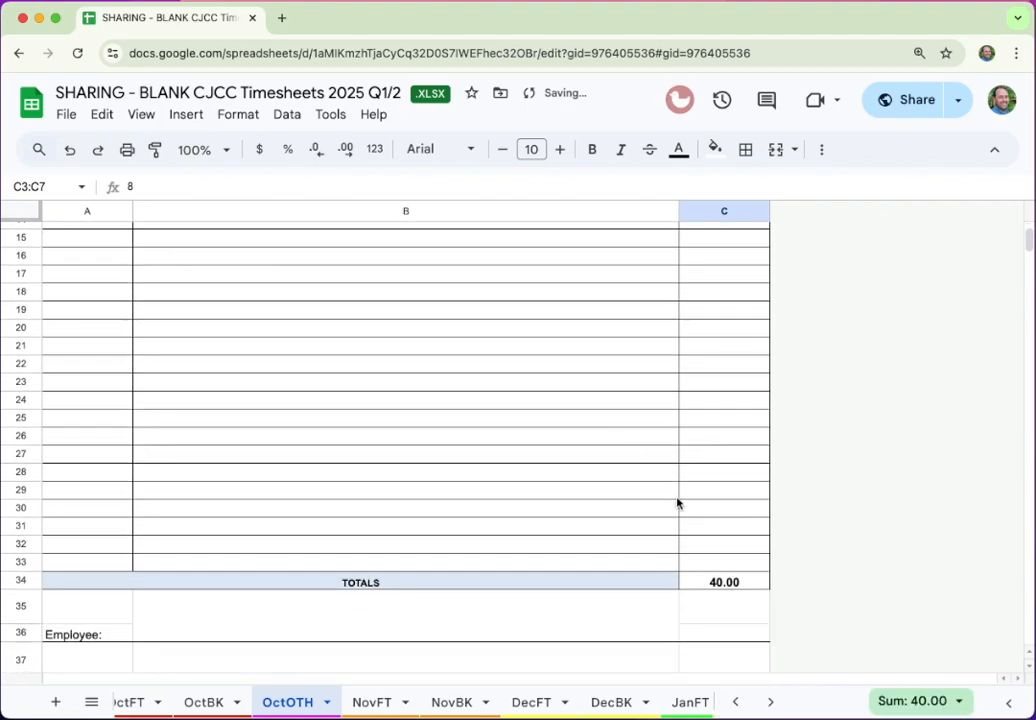
{"action": "scroll", "coordinate": [664, 583], "scroll_direction": "down", "scroll_amount": 2}
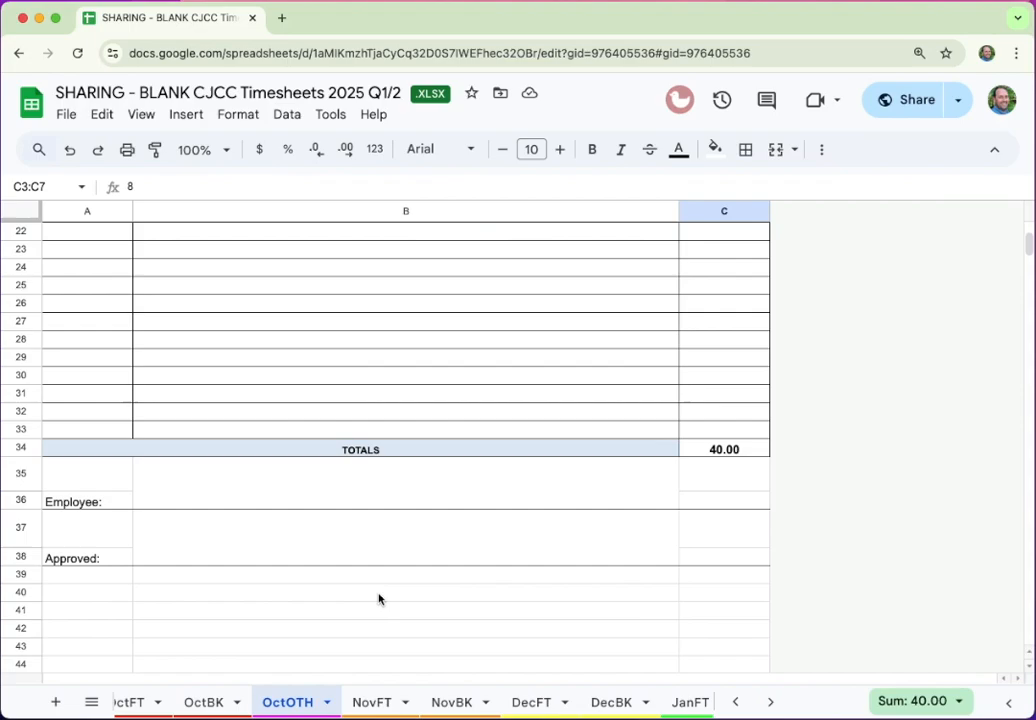
{"action": "scroll", "coordinate": [379, 599], "scroll_direction": "up", "scroll_amount": 6}
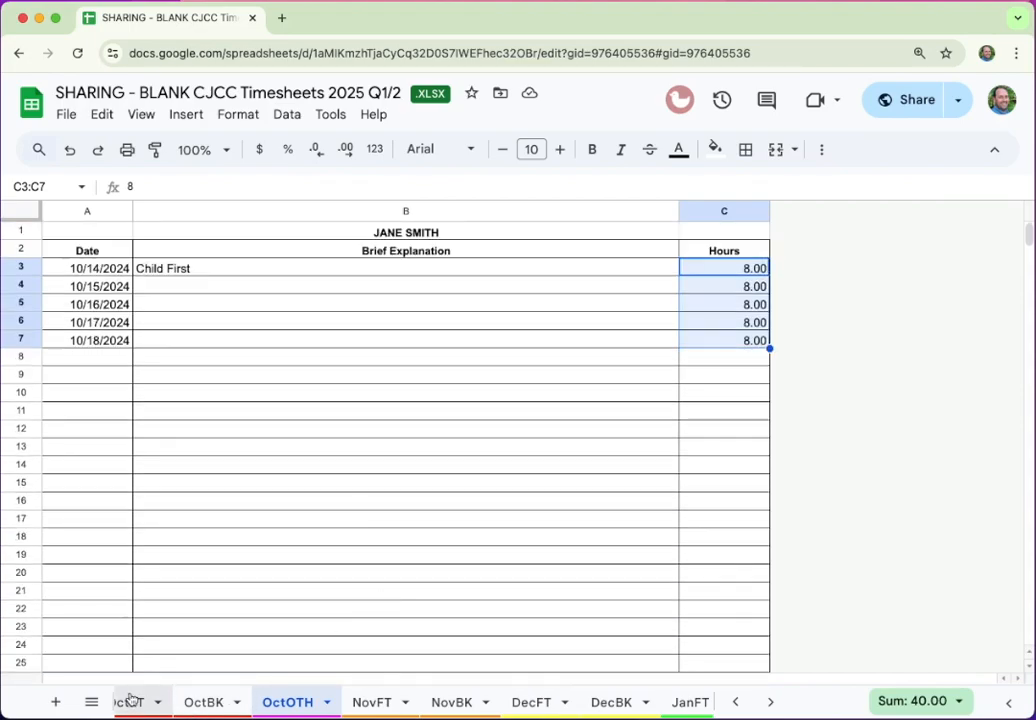
{"action": "scroll", "coordinate": [132, 700], "scroll_direction": "left", "scroll_amount": 2}
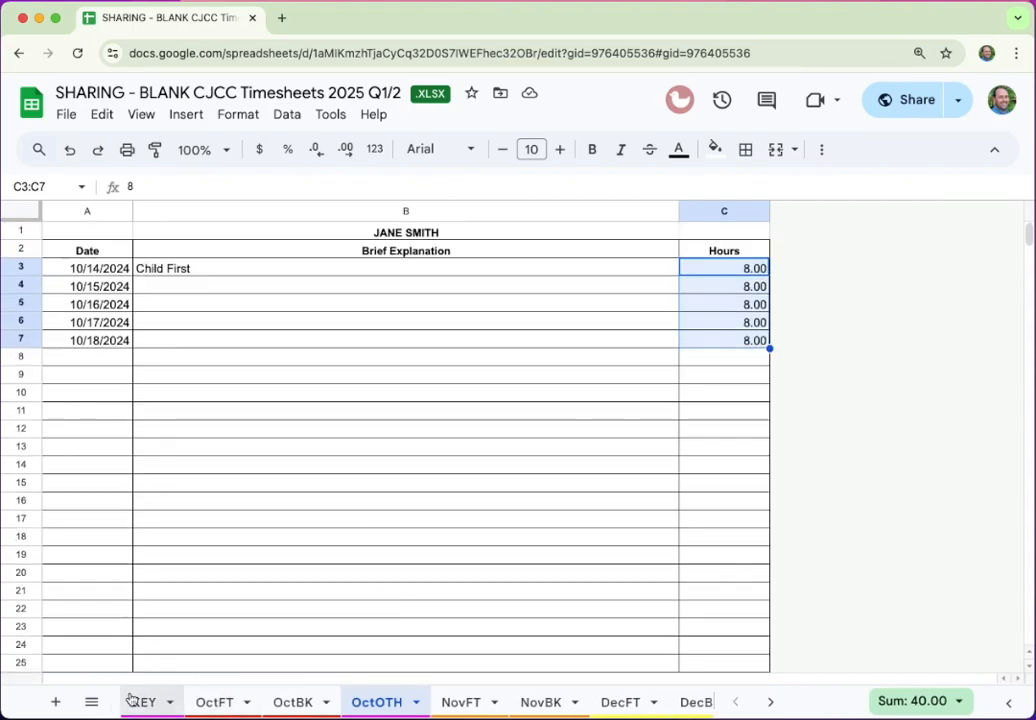
Select the OctFT timesheet form A1:R52 and bring up print settings
{"action": "left_click", "coordinate": [216, 703]}
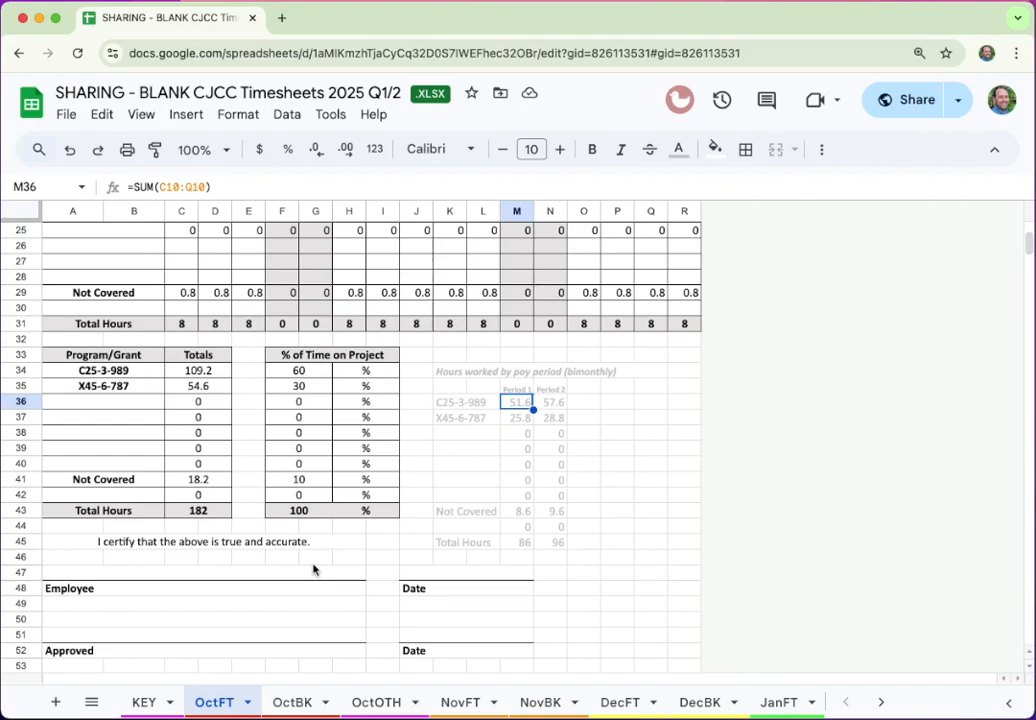
{"action": "scroll", "coordinate": [313, 569], "scroll_direction": "up", "scroll_amount": 8}
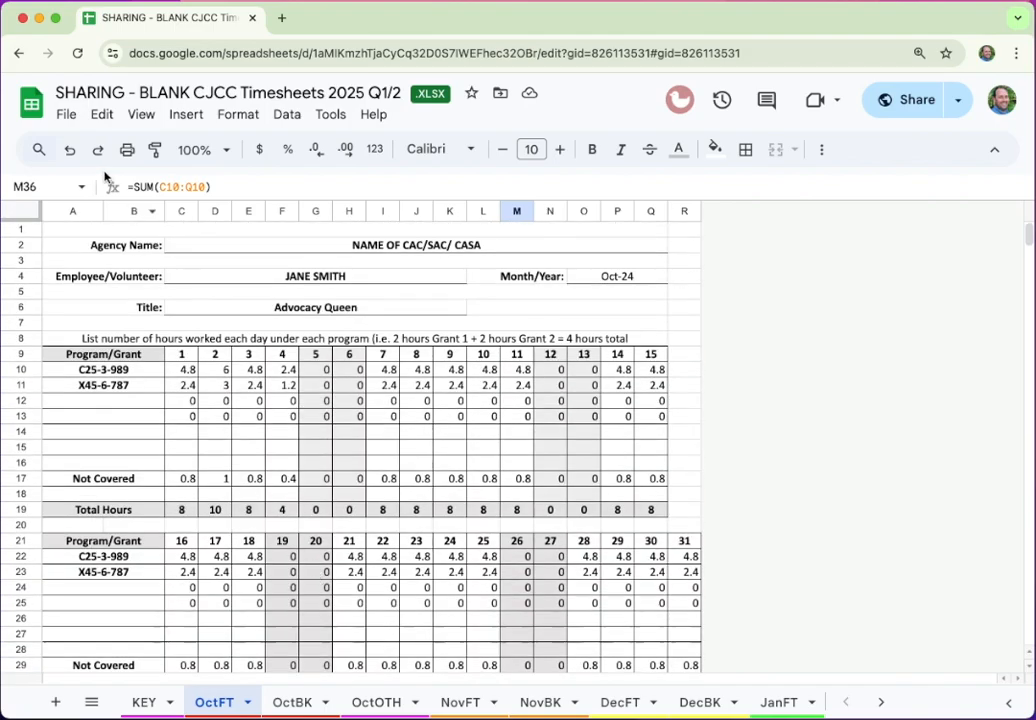
{"action": "left_click_drag", "start_coordinate": [66, 229], "coordinate": [702, 643]}
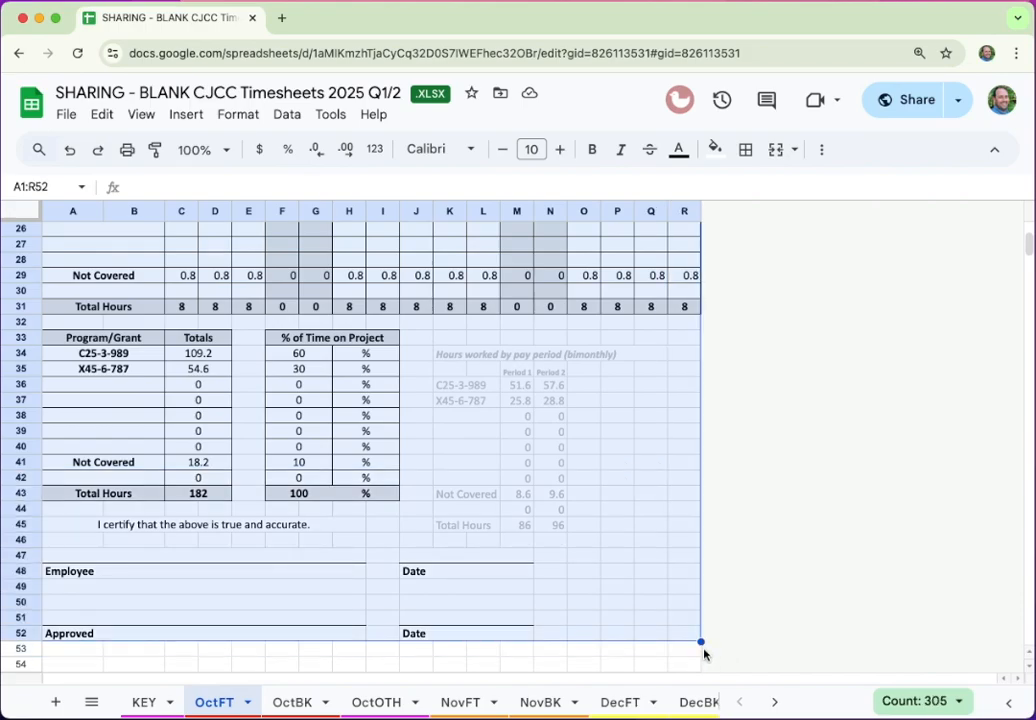
{"action": "key", "text": "super+p"}
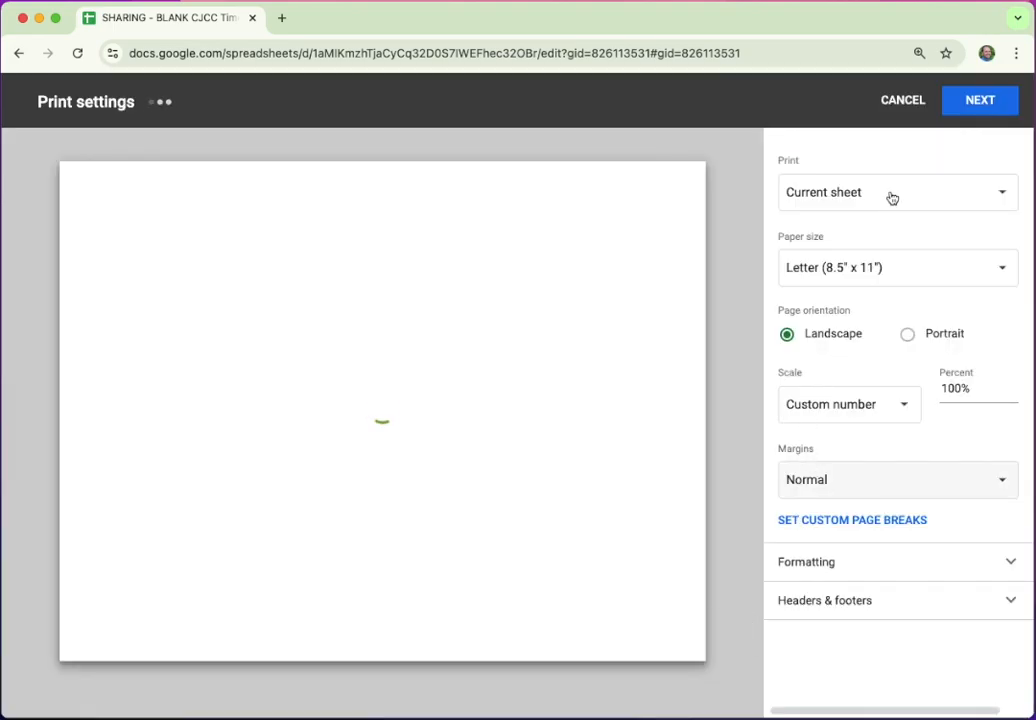
Preview the current OctFT sheet in Portrait, scaled to fit one page, then cancel
{"action": "left_click", "coordinate": [892, 195]}
{"action": "left_click", "coordinate": [891, 200]}
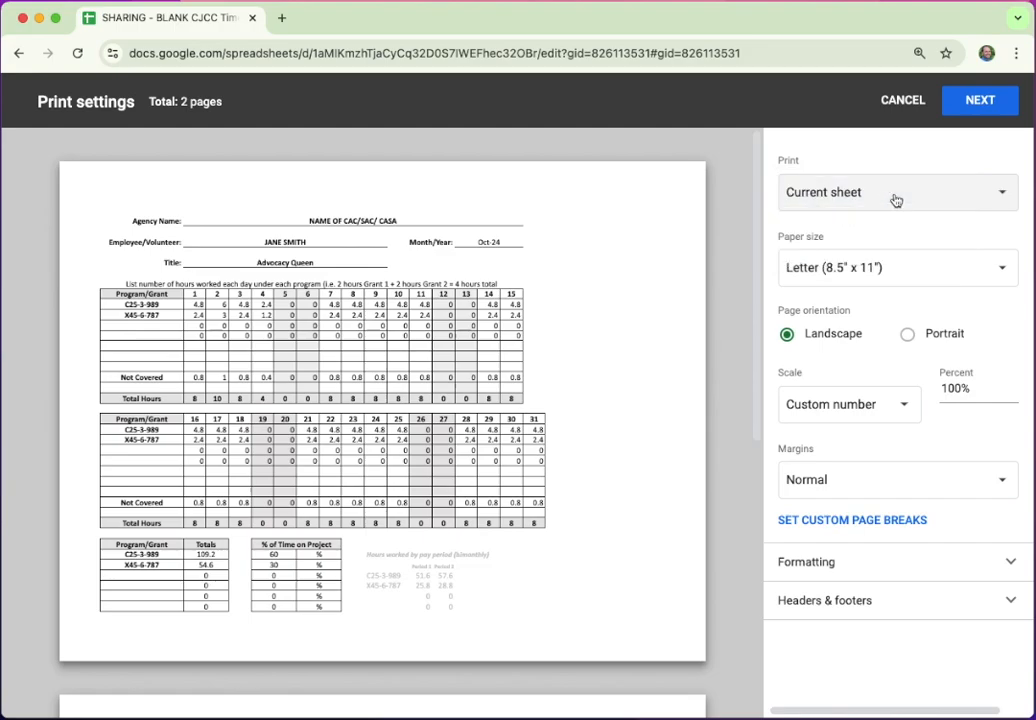
{"action": "left_click", "coordinate": [907, 335]}
{"action": "left_click", "coordinate": [839, 405]}
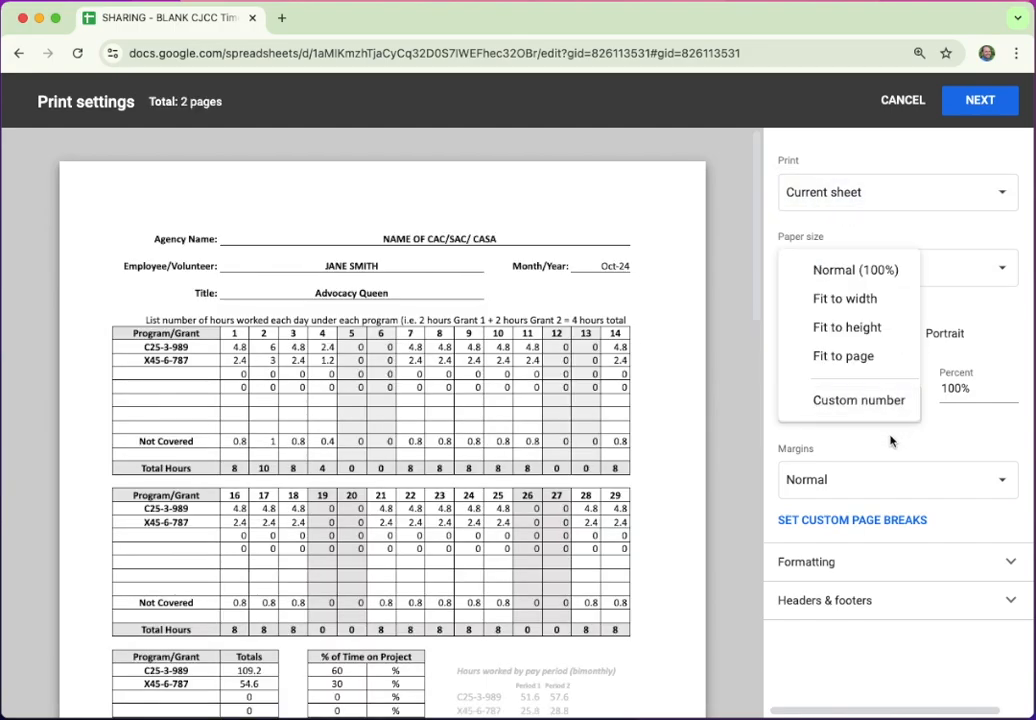
{"action": "left_click", "coordinate": [821, 358]}
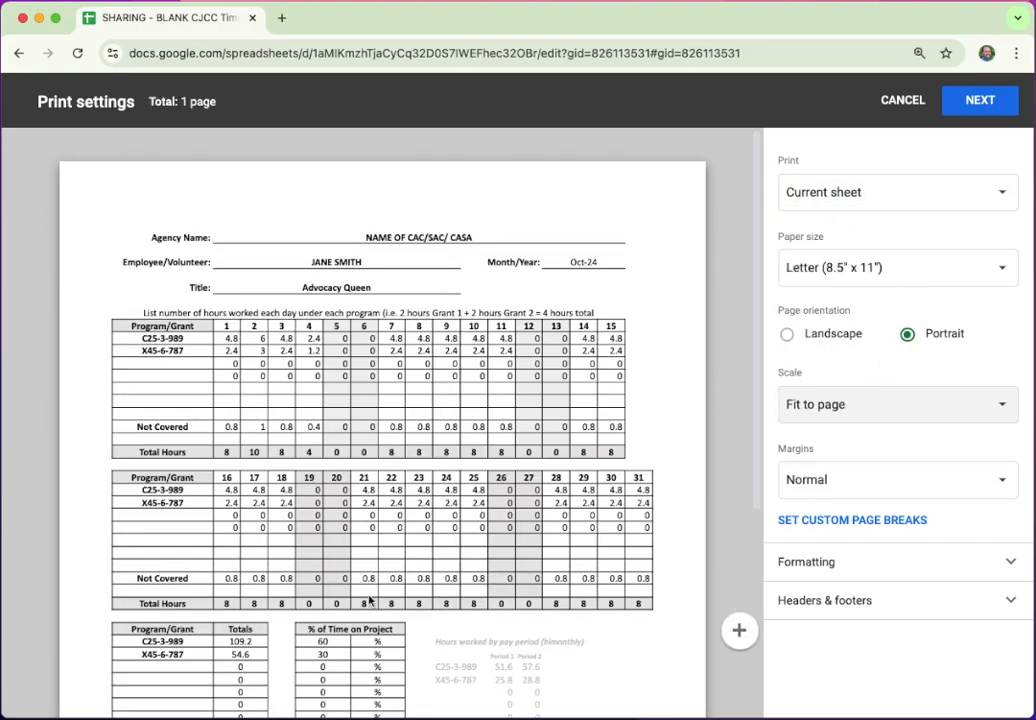
{"action": "scroll", "coordinate": [400, 600], "scroll_direction": "down", "scroll_amount": 5}
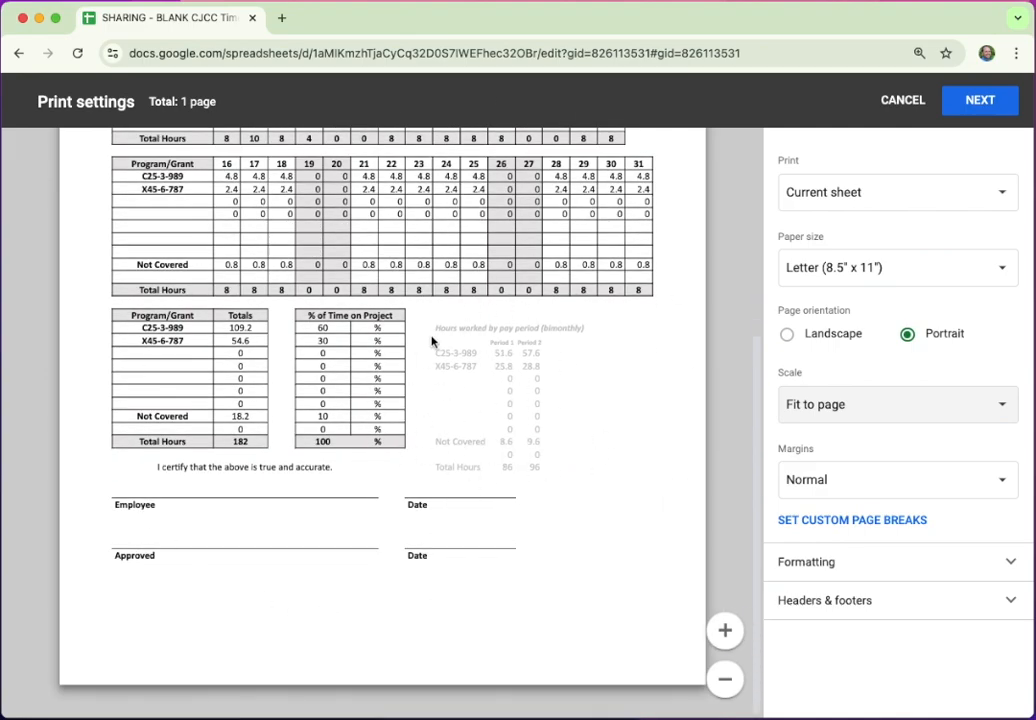
{"action": "scroll", "coordinate": [430, 340], "scroll_direction": "up", "scroll_amount": 5}
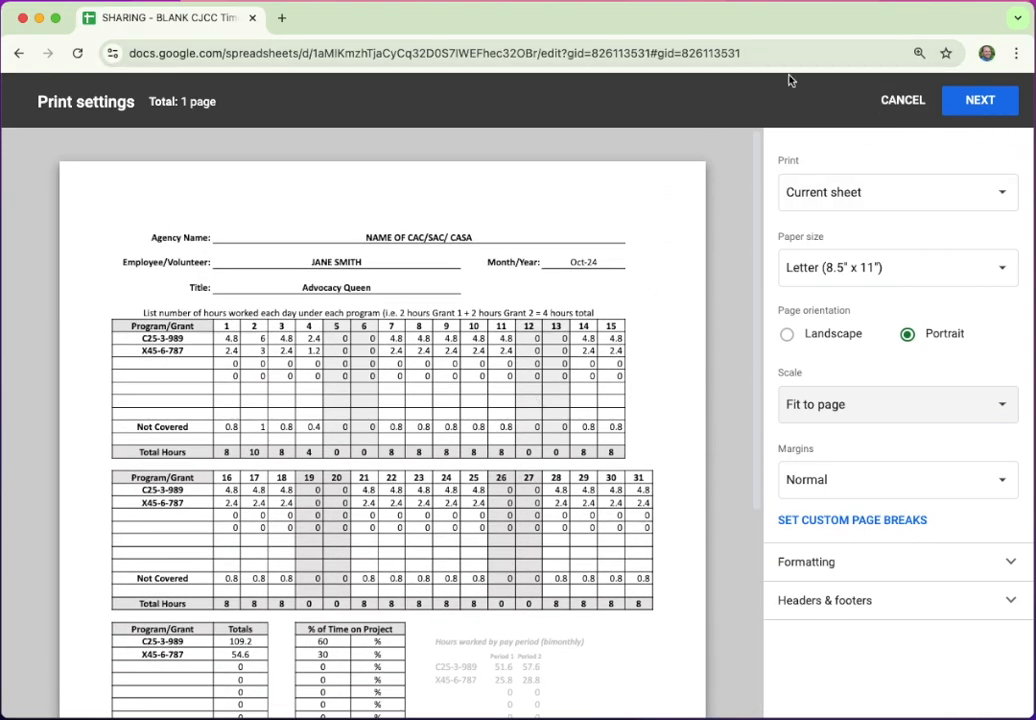
{"action": "left_click", "coordinate": [906, 101]}
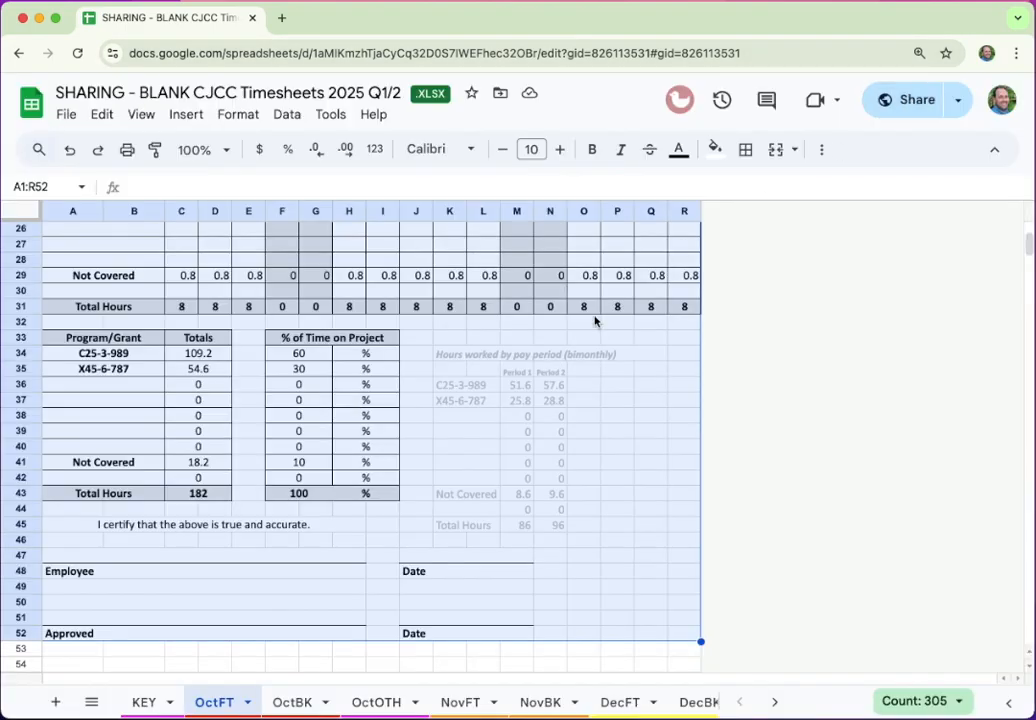
On the OctBK sheet, select the timesheet range A1:J48
{"action": "left_click", "coordinate": [299, 700]}
{"action": "scroll", "coordinate": [424, 414], "scroll_direction": "up", "scroll_amount": 5}
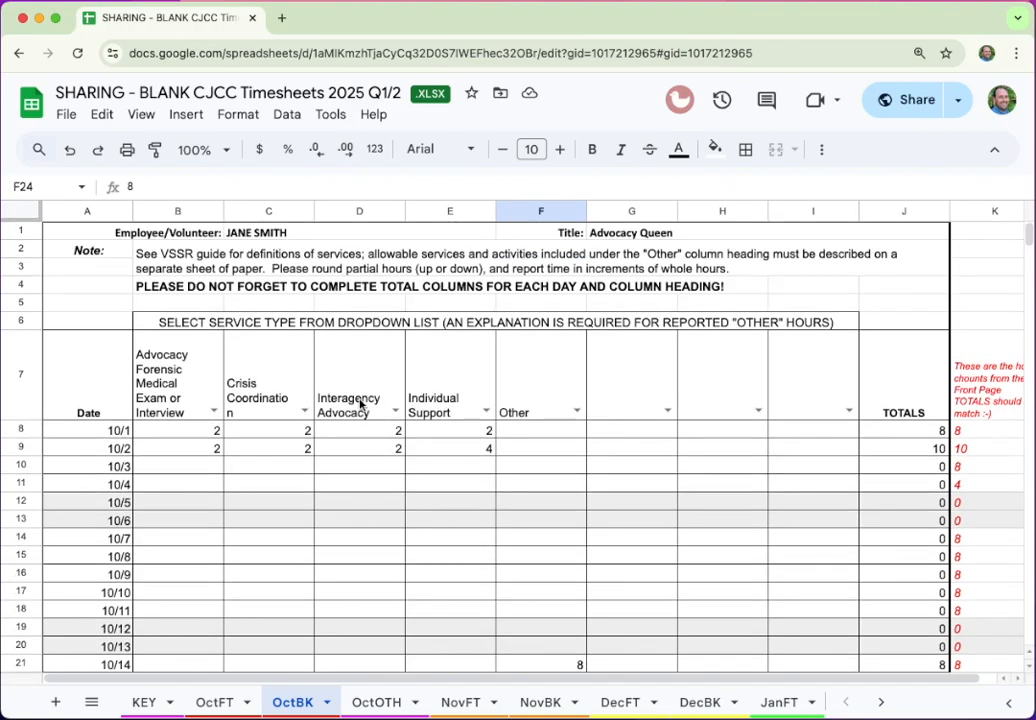
{"action": "left_click_drag", "start_coordinate": [85, 237], "coordinate": [870, 521]}
{"action": "left_click_drag", "start_coordinate": [834, 440], "coordinate": [938, 592]}
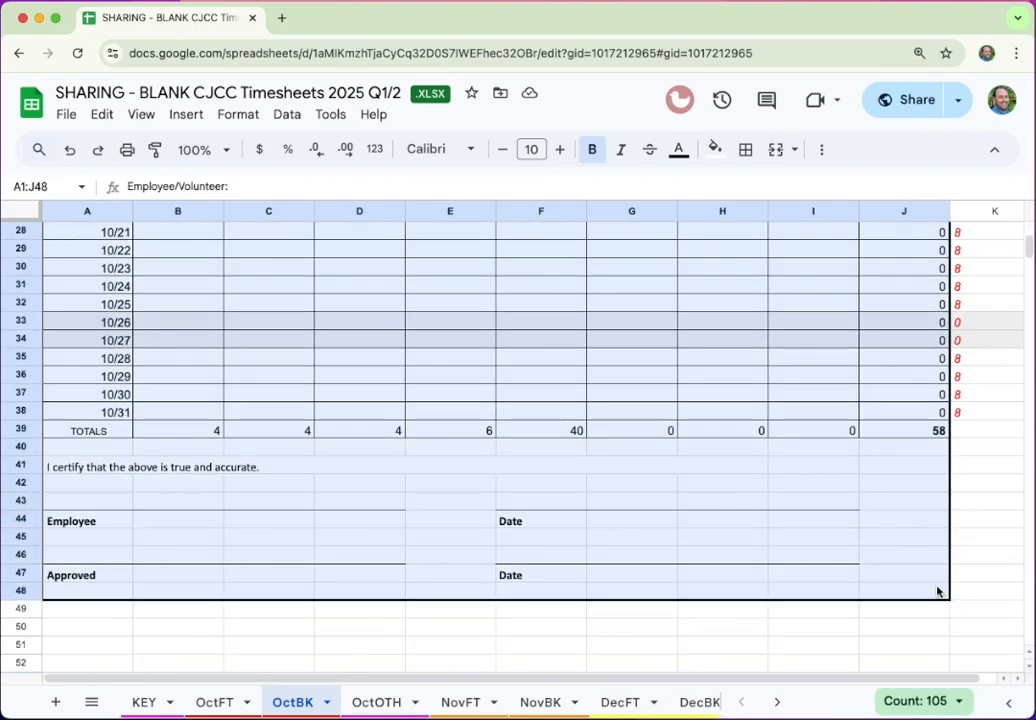
Set print settings to print only the selected cells A1:J48 and preview
{"action": "key", "text": "super+p"}
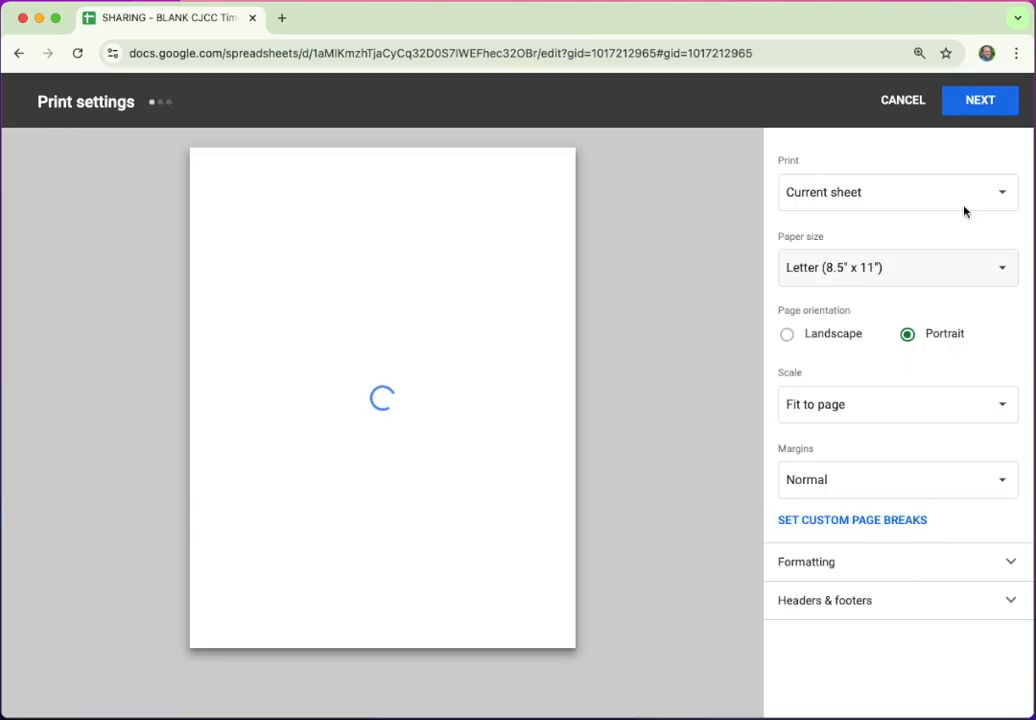
{"action": "left_click", "coordinate": [918, 201]}
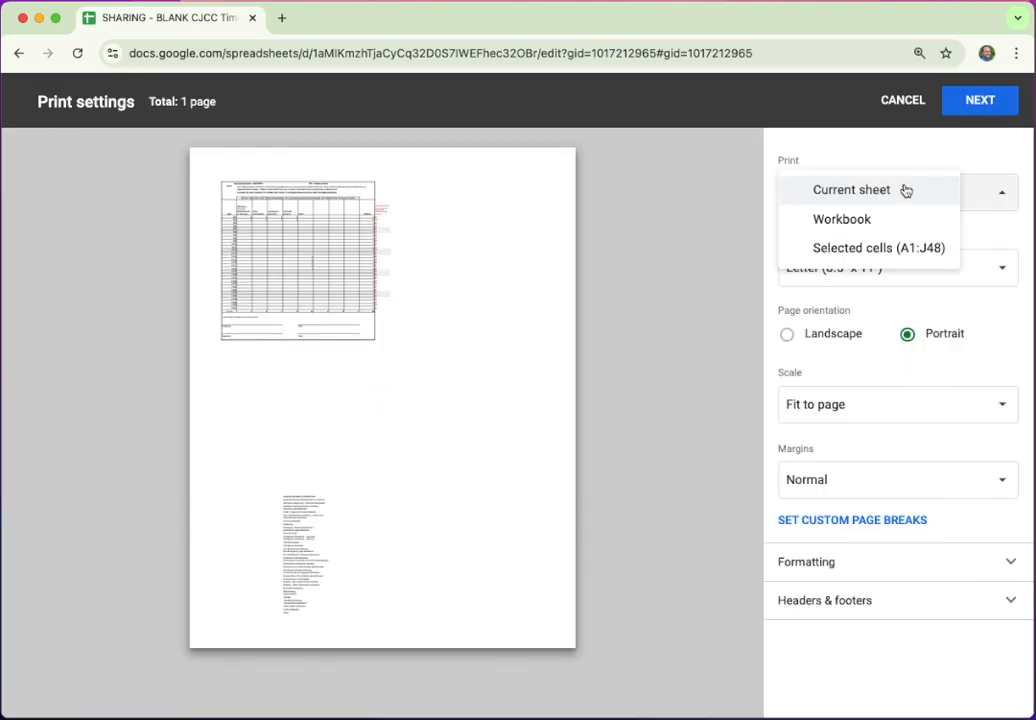
{"action": "left_click", "coordinate": [904, 190]}
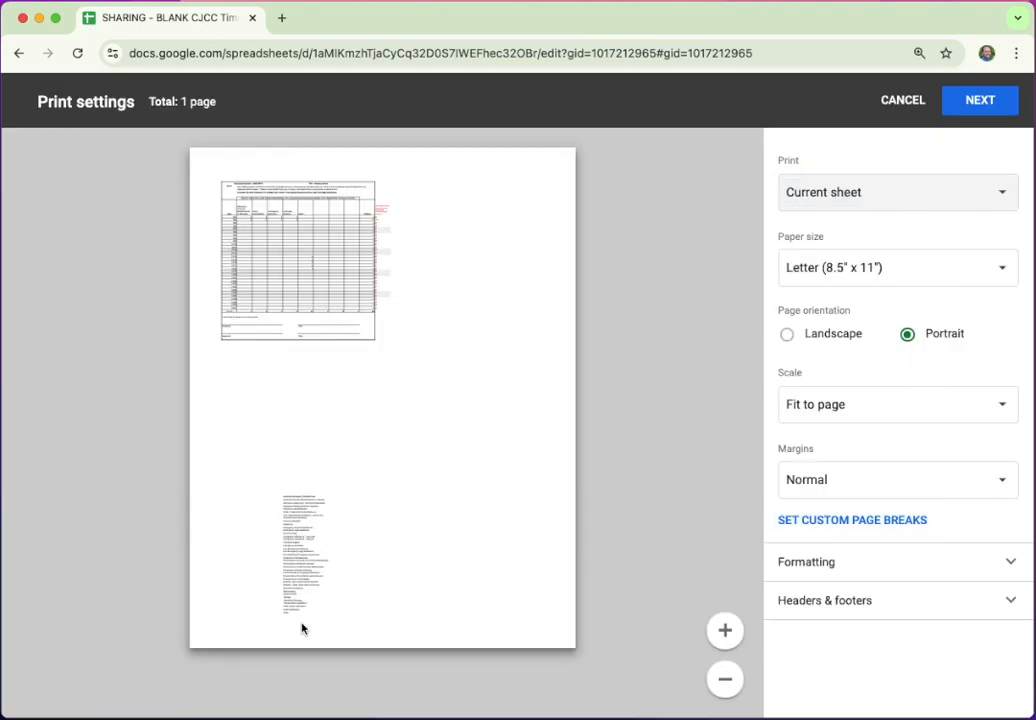
{"action": "left_click", "coordinate": [855, 191]}
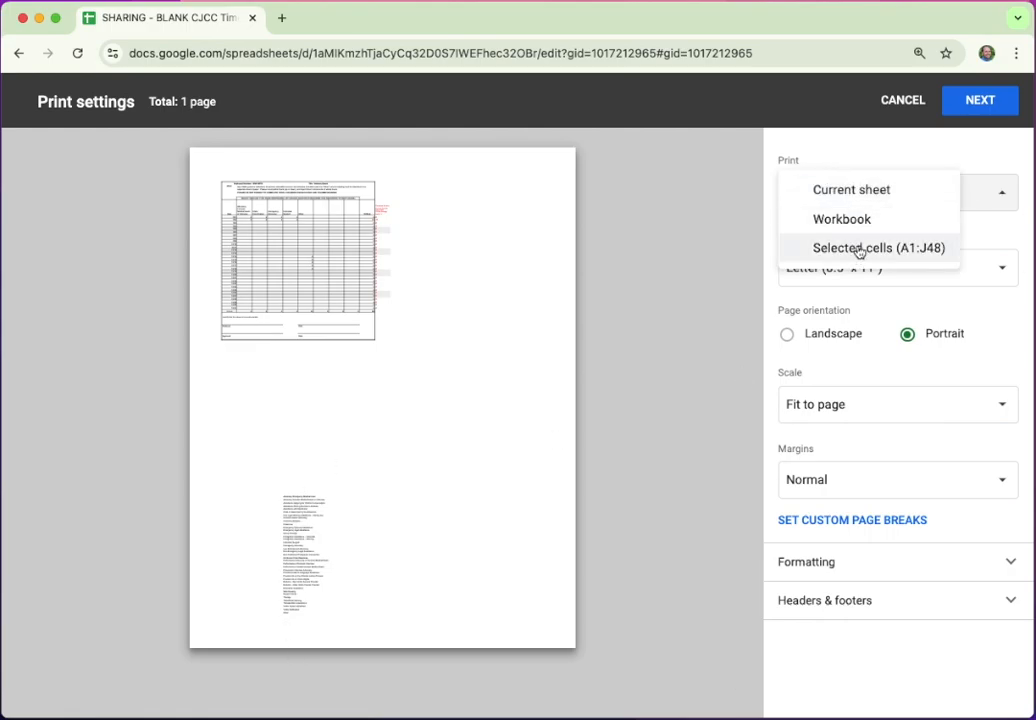
{"action": "left_click", "coordinate": [882, 190]}
{"action": "left_click", "coordinate": [884, 188]}
{"action": "left_click", "coordinate": [872, 244]}
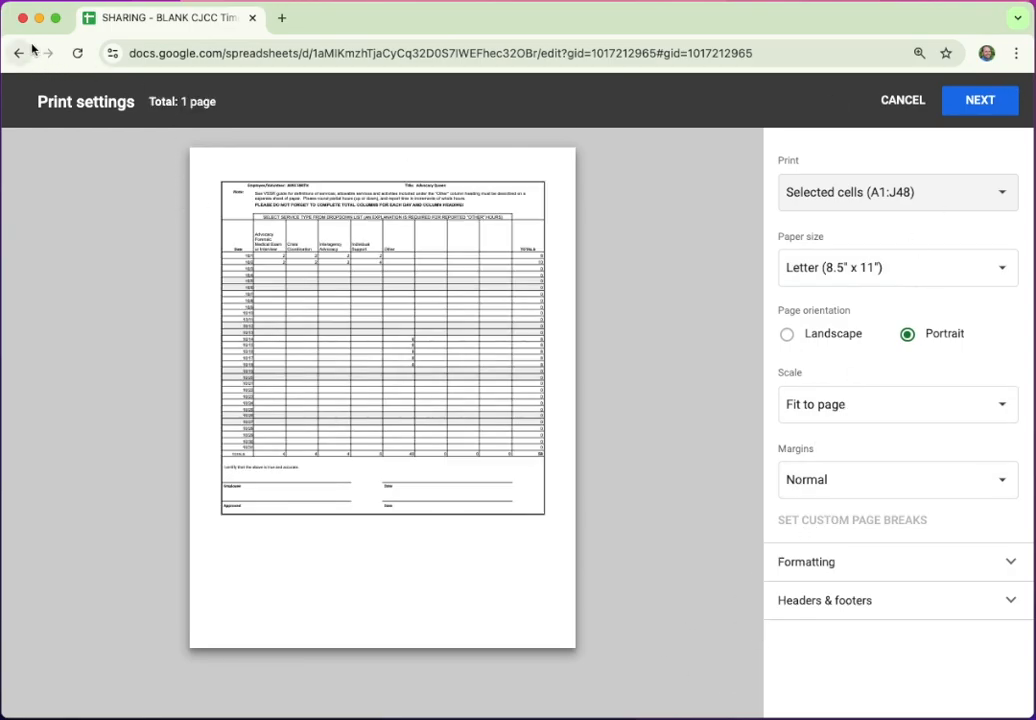
Preview OctOTH's A1:C39 explanation table alone as selected cells, then cancel printing
{"action": "left_click", "coordinate": [903, 101]}
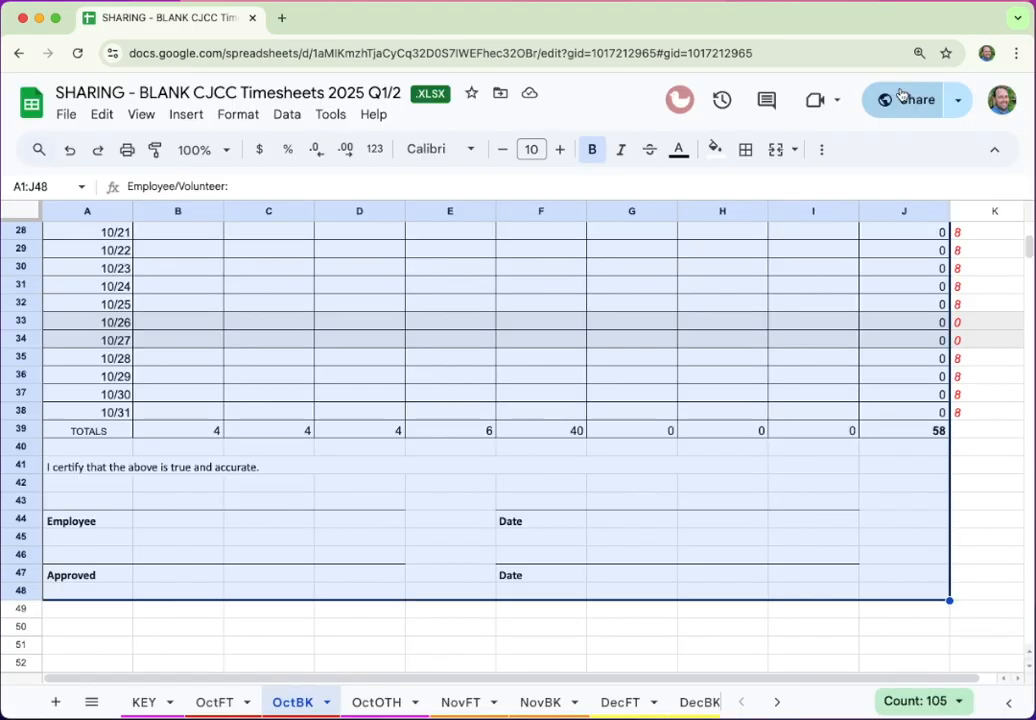
{"action": "left_click", "coordinate": [380, 703]}
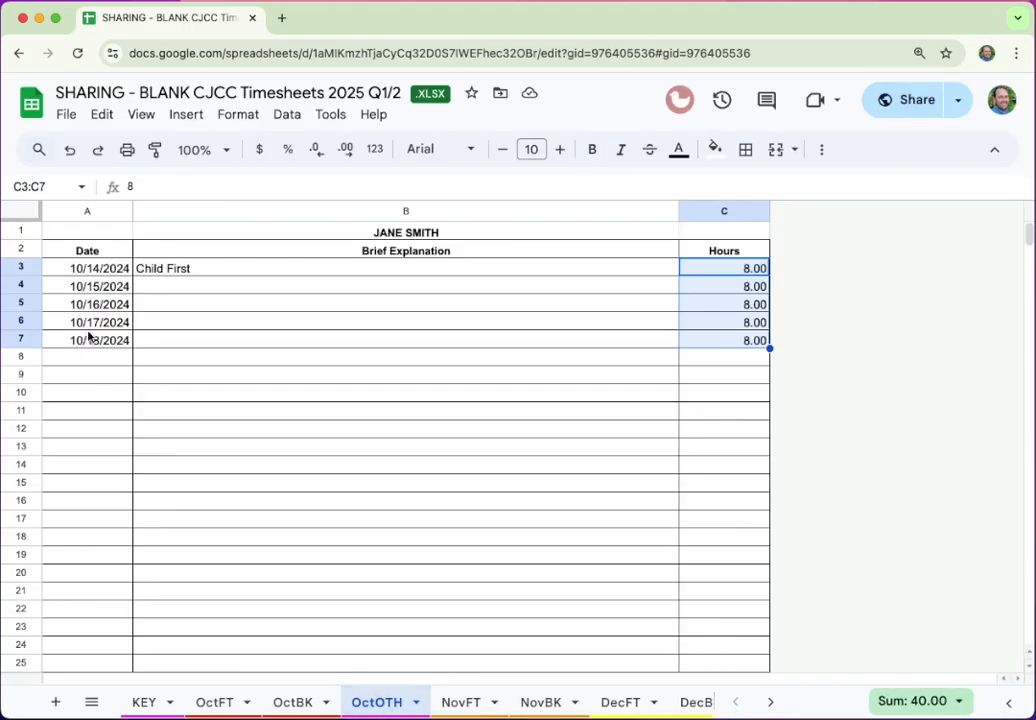
{"action": "left_click_drag", "start_coordinate": [70, 230], "coordinate": [744, 287]}
{"action": "key", "text": "super+p"}
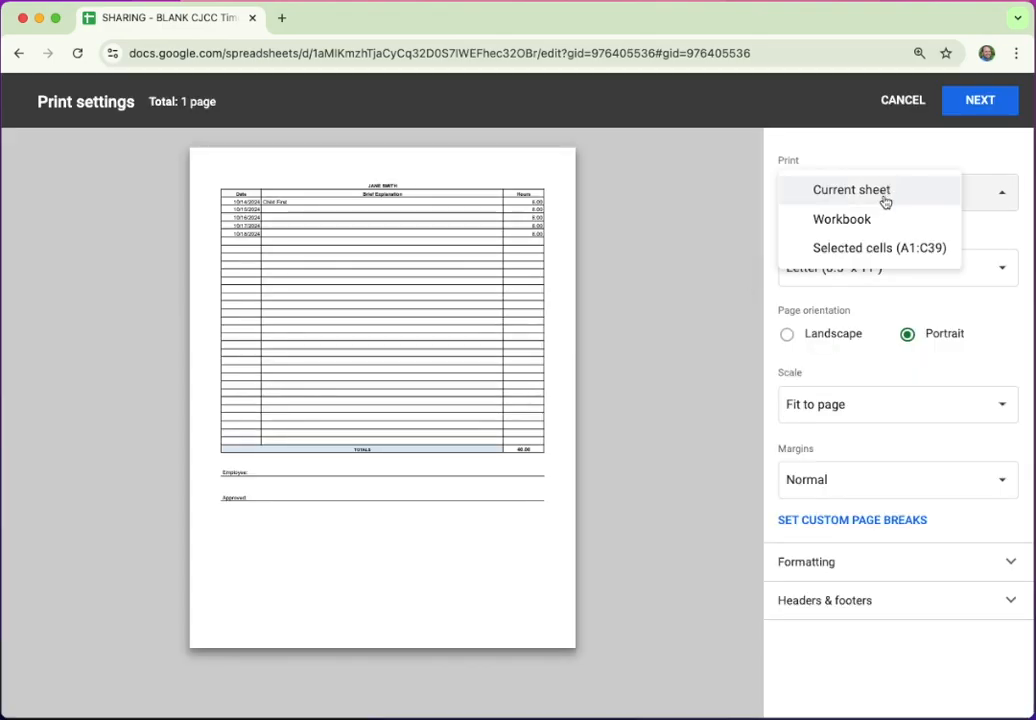
{"action": "left_click", "coordinate": [864, 250]}
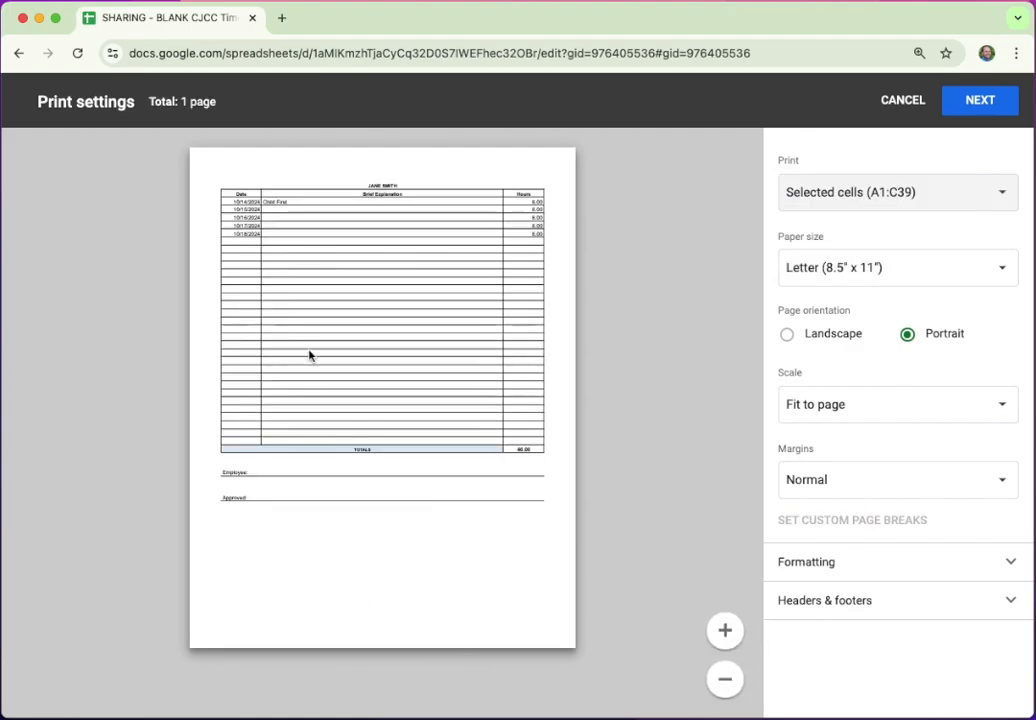
{"action": "left_click", "coordinate": [903, 100]}
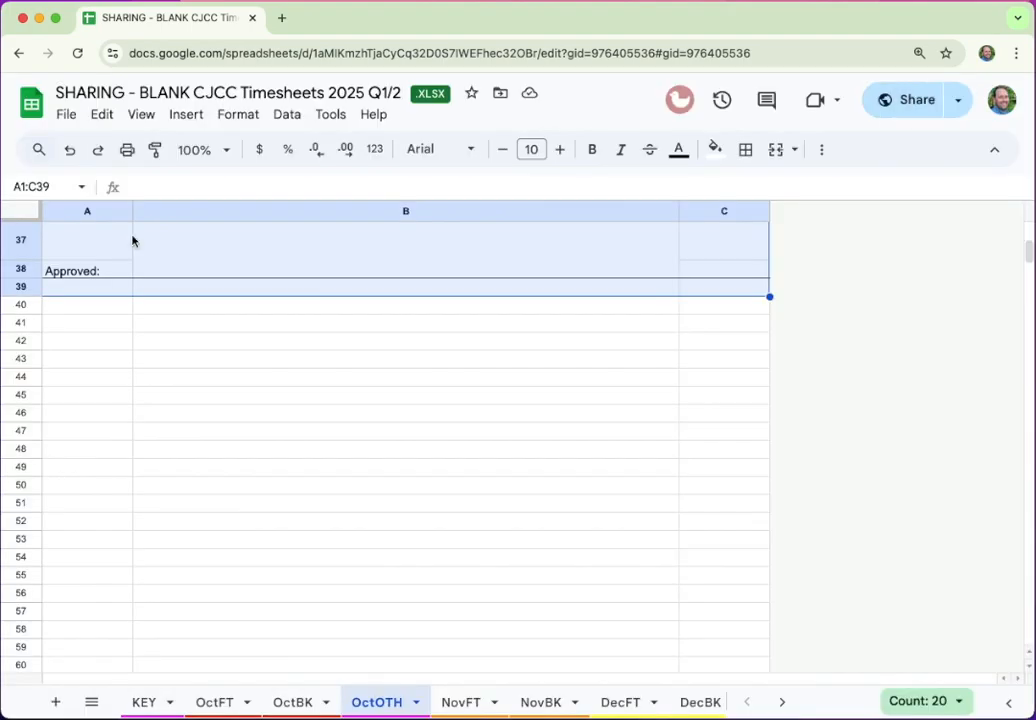
From the KEY sheet, undo ten times to revert the OctOTH, OctBK and OctFT entries
{"action": "left_click", "coordinate": [144, 702]}
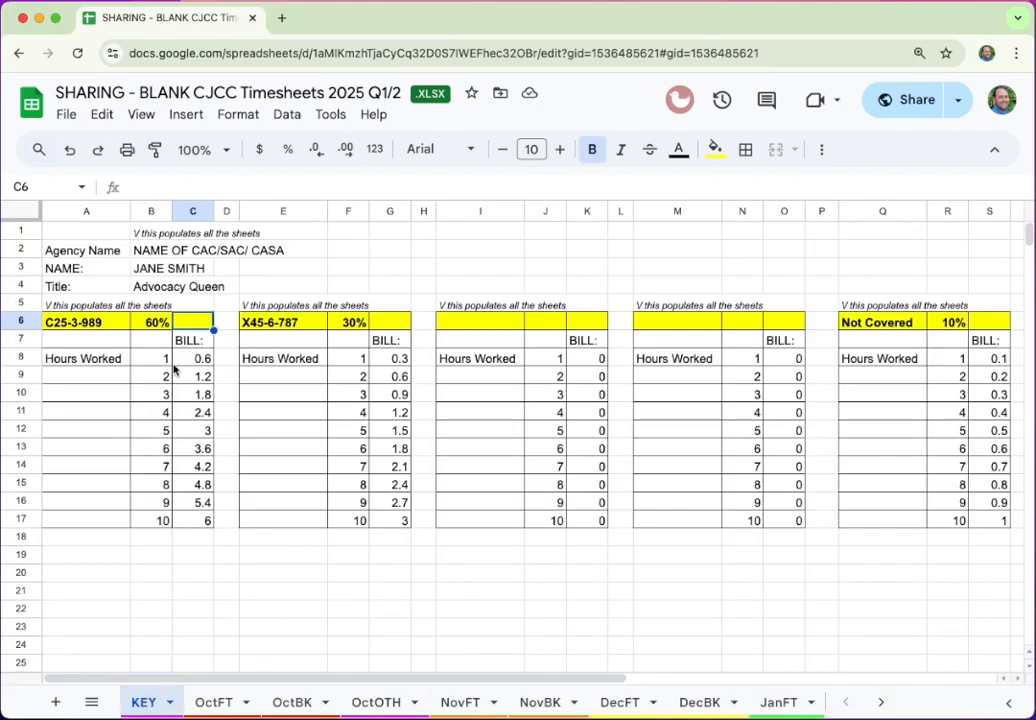
{"action": "key", "text": "ctrl+z"}
{"action": "key", "text": "ctrl+z"}
{"action": "key", "text": "ctrl+z"}
{"action": "key", "text": "ctrl+z"}
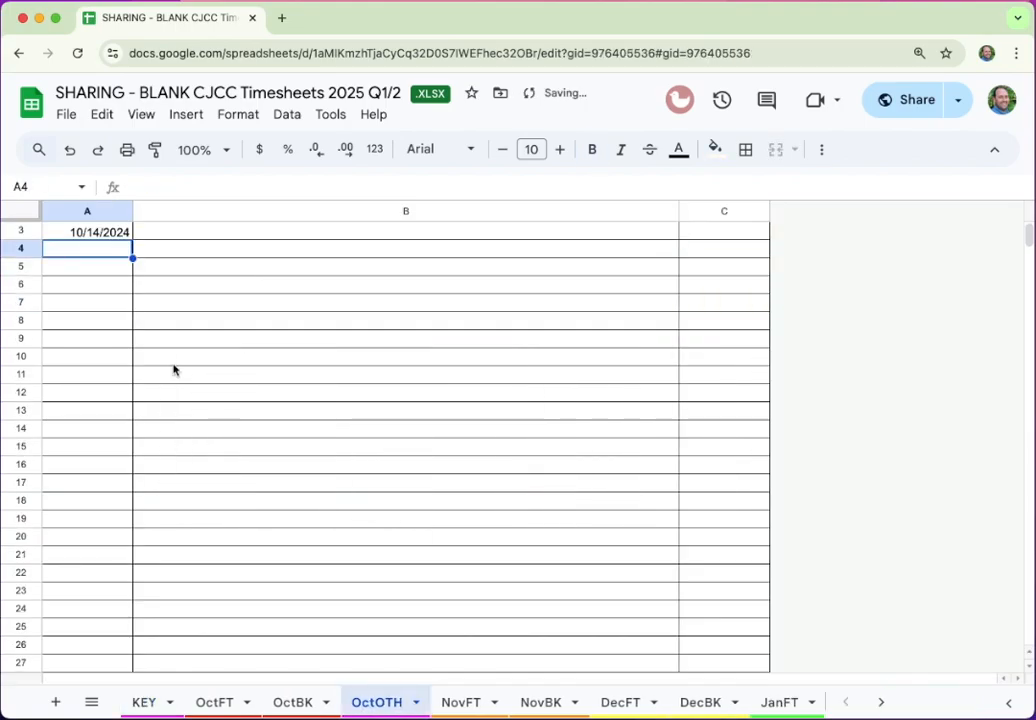
{"action": "key", "text": "ctrl+z"}
{"action": "key", "text": "ctrl+z"}
{"action": "key", "text": "ctrl+z"}
{"action": "key", "text": "ctrl+z"}
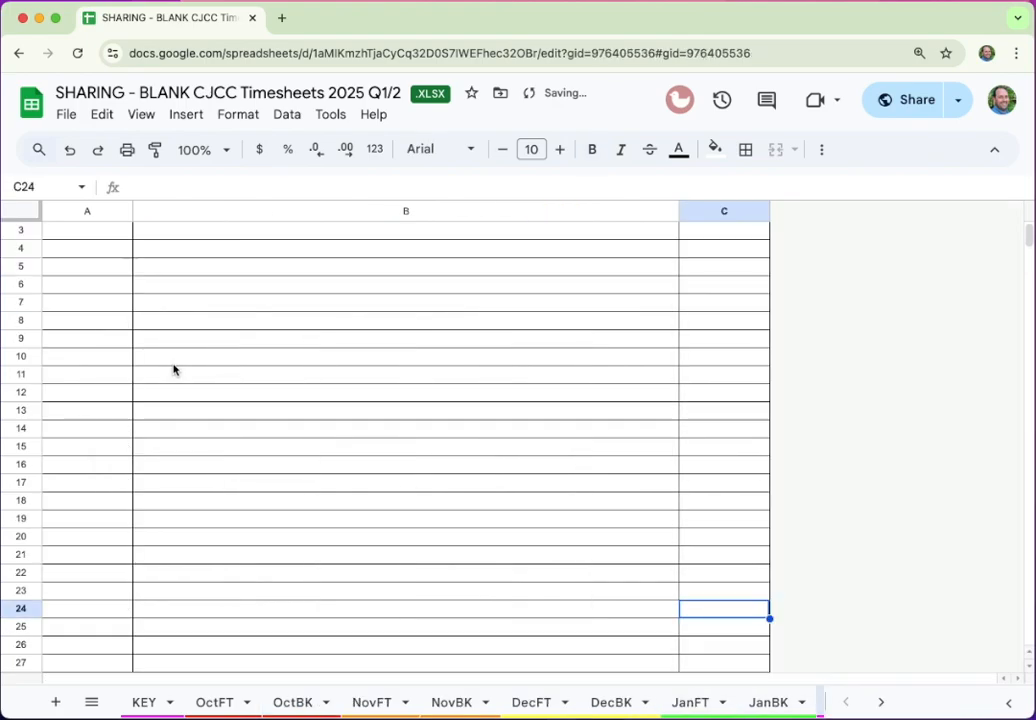
{"action": "key", "text": "ctrl+z"}
{"action": "key", "text": "ctrl+z"}
{"action": "key", "text": "ctrl+z"}
{"action": "key", "text": "ctrl+z"}
{"action": "key", "text": "ctrl+z"}
{"action": "key", "text": "ctrl+z"}
{"action": "key", "text": "ctrl+z"}
{"action": "key", "text": "ctrl+z"}
{"action": "key", "text": "ctrl+z"}
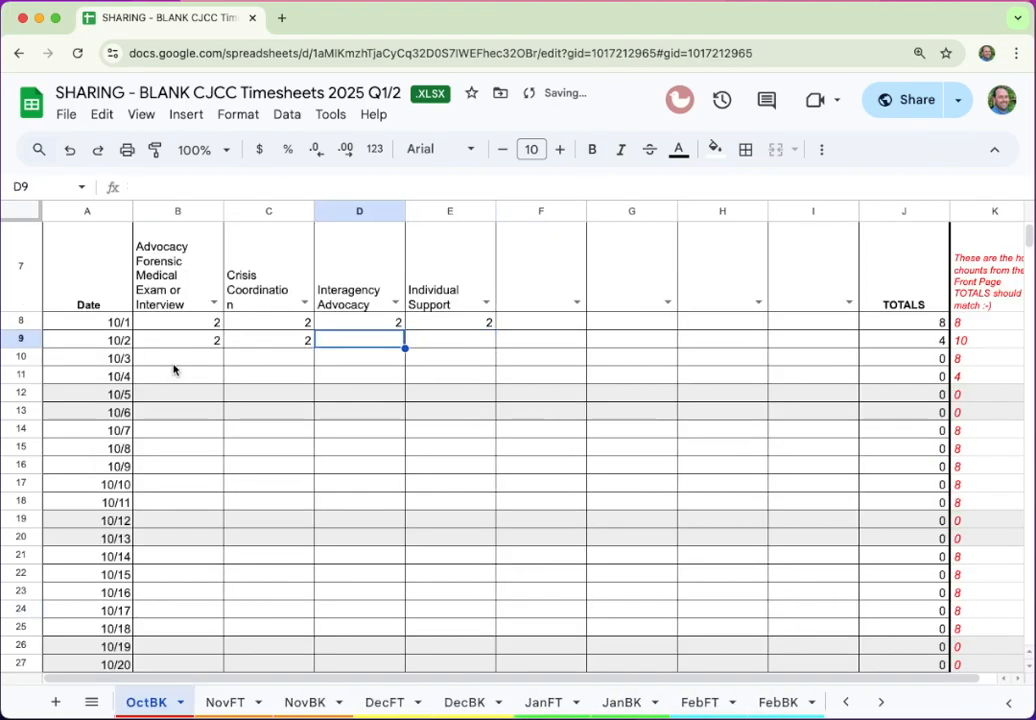
{"action": "key", "text": "ctrl+z"}
{"action": "key", "text": "ctrl+z"}
{"action": "key", "text": "ctrl+z"}
{"action": "key", "text": "ctrl+z"}
{"action": "key", "text": "ctrl+z"}
{"action": "key", "text": "ctrl+z"}
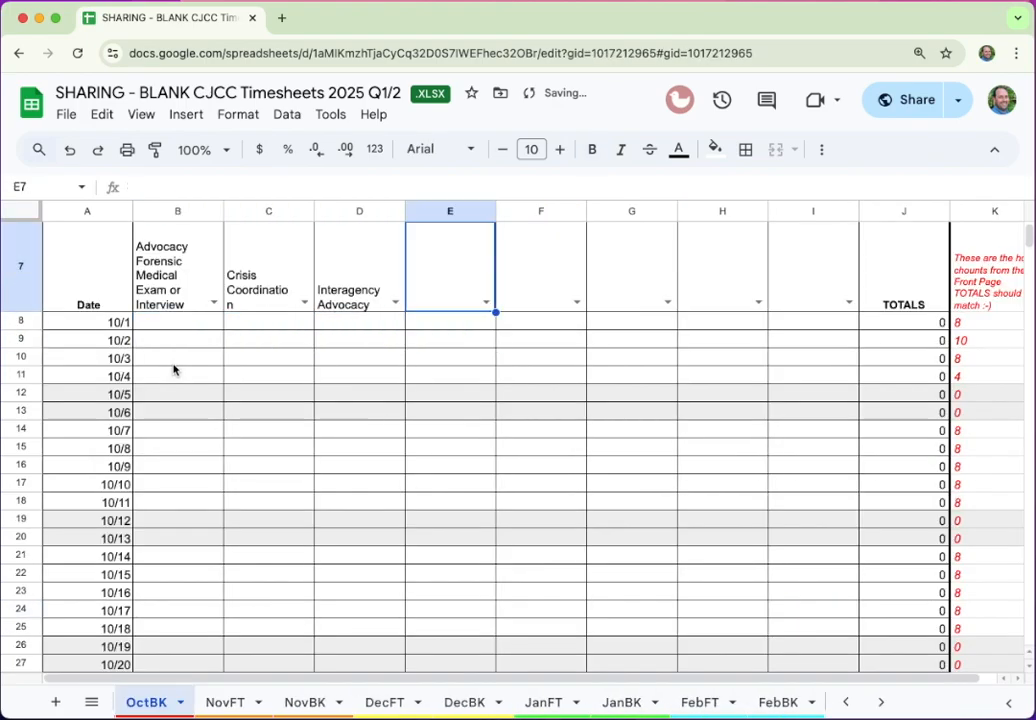
{"action": "key", "text": "ctrl+z"}
{"action": "key", "text": "ctrl+z"}
{"action": "key", "text": "ctrl+z"}
{"action": "key", "text": "ctrl+z"}
{"action": "key", "text": "ctrl+z"}
{"action": "key", "text": "ctrl+z"}
{"action": "key", "text": "ctrl+z"}
{"action": "key", "text": "ctrl+z"}
{"action": "key", "text": "ctrl+z"}
{"action": "key", "text": "ctrl+z"}
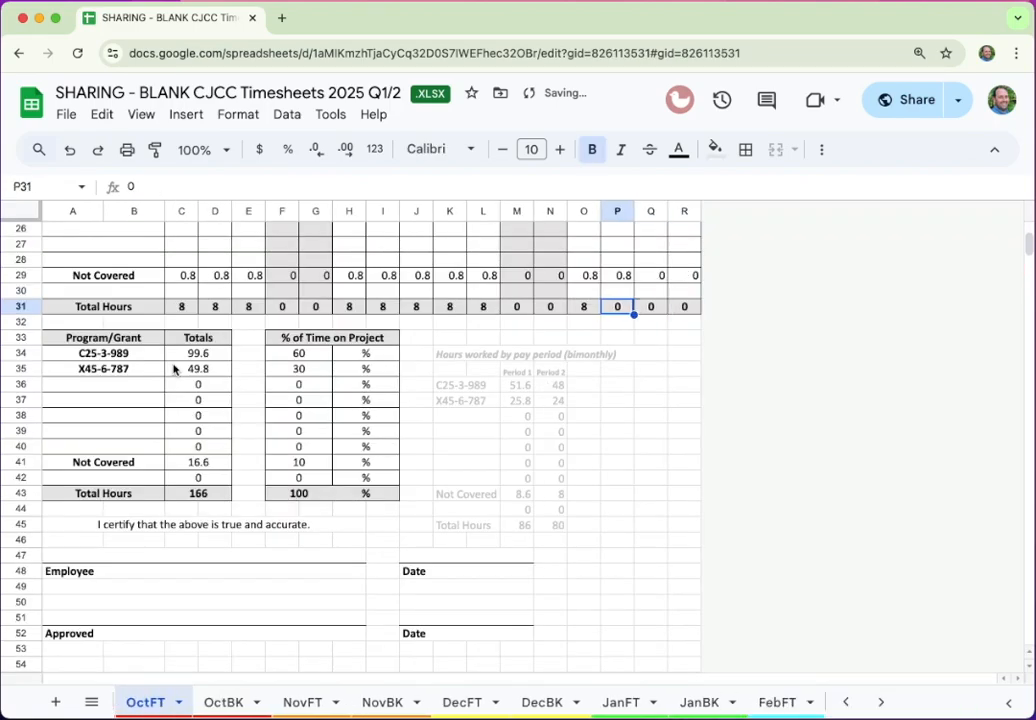
{"action": "key", "text": "ctrl+z"}
{"action": "key", "text": "ctrl+z"}
{"action": "key", "text": "ctrl+z"}
{"action": "key", "text": "ctrl+z"}
{"action": "key", "text": "ctrl+z"}
{"action": "key", "text": "ctrl+z"}
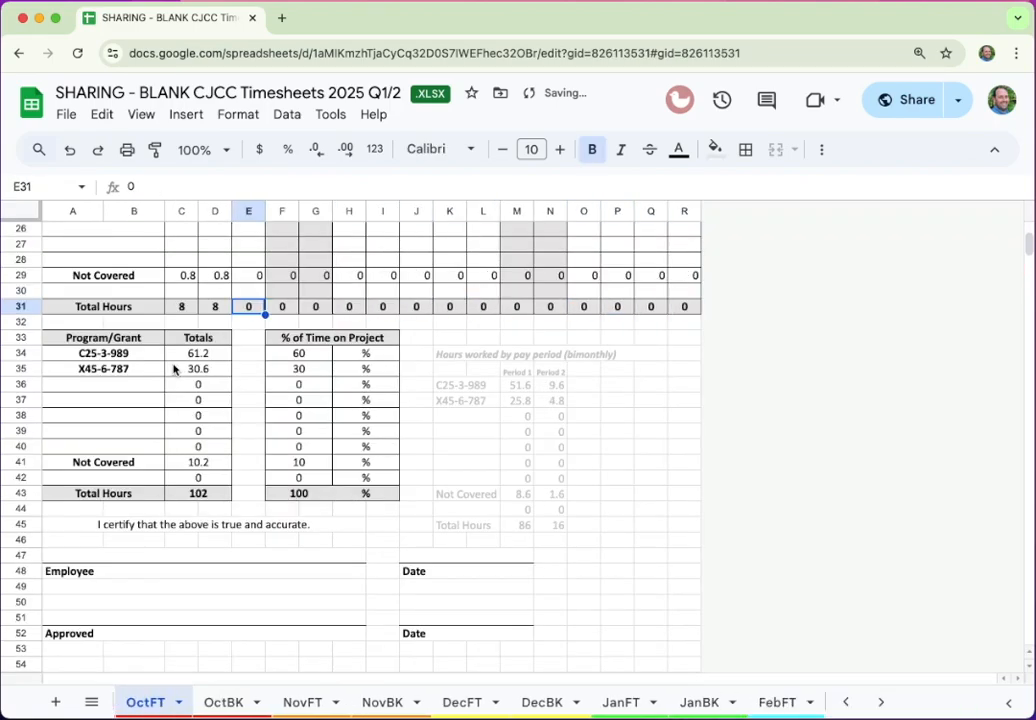
{"action": "key", "text": "ctrl+z"}
{"action": "key", "text": "ctrl+z"}
{"action": "key", "text": "ctrl+z"}
{"action": "key", "text": "ctrl+z"}
{"action": "key", "text": "ctrl+z"}
{"action": "key", "text": "ctrl+z"}
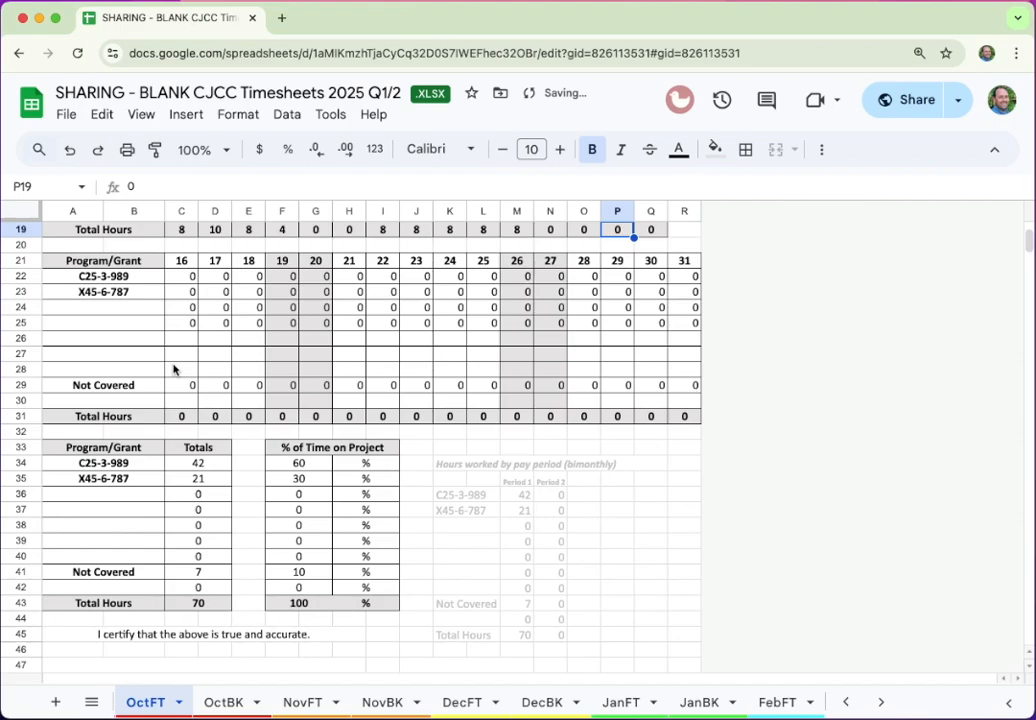
{"action": "key", "text": "ctrl+z"}
{"action": "key", "text": "ctrl+z"}
{"action": "key", "text": "ctrl+z"}
{"action": "key", "text": "ctrl+z"}
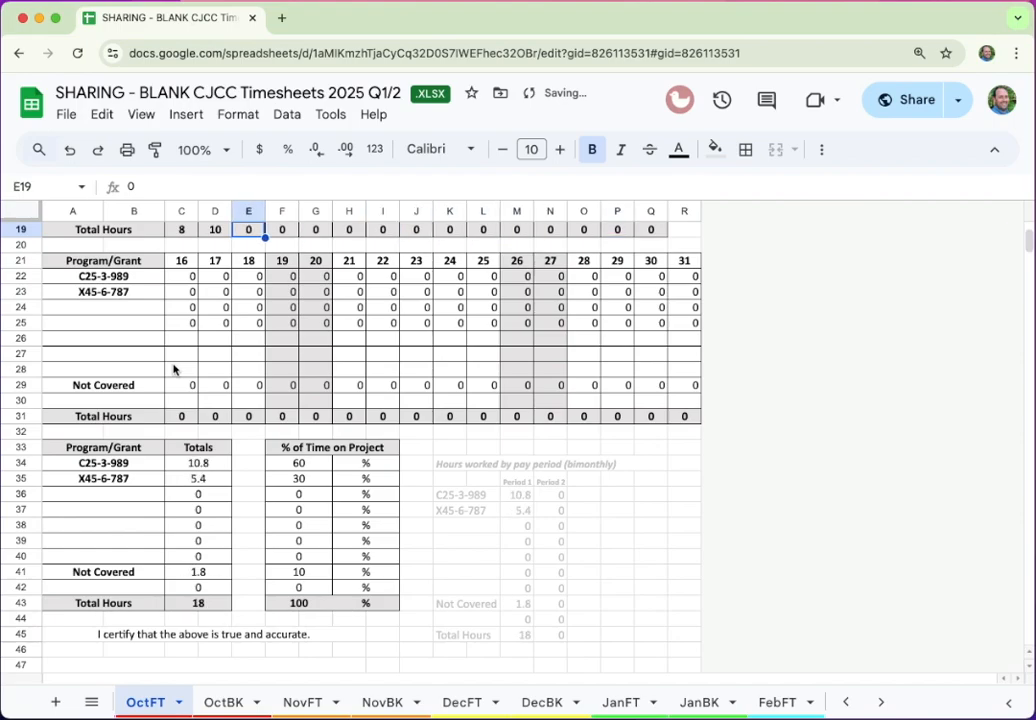
{"action": "key", "text": "ctrl+z"}
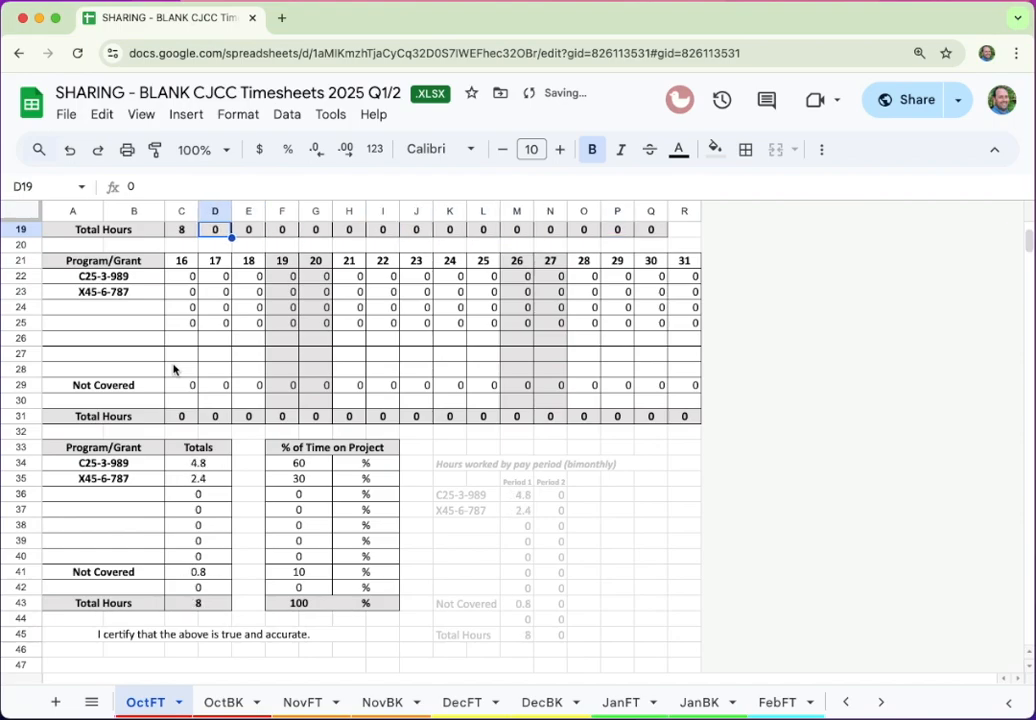
{"action": "key", "text": "ctrl+z"}
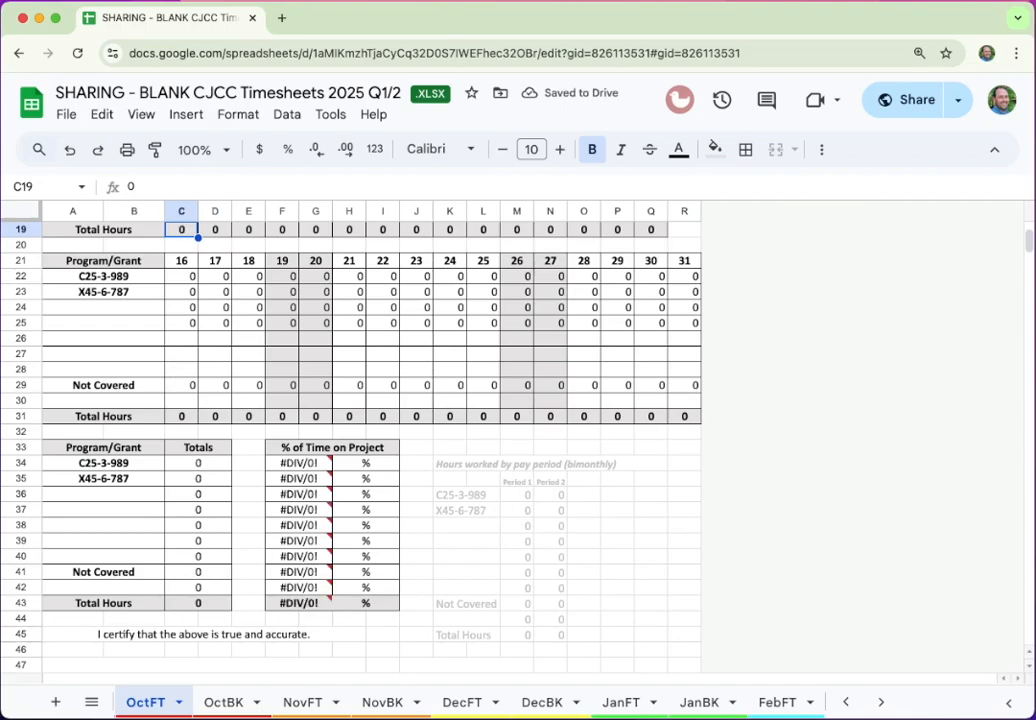
{"action": "scroll", "coordinate": [183, 702], "scroll_direction": "left", "scroll_amount": 2}
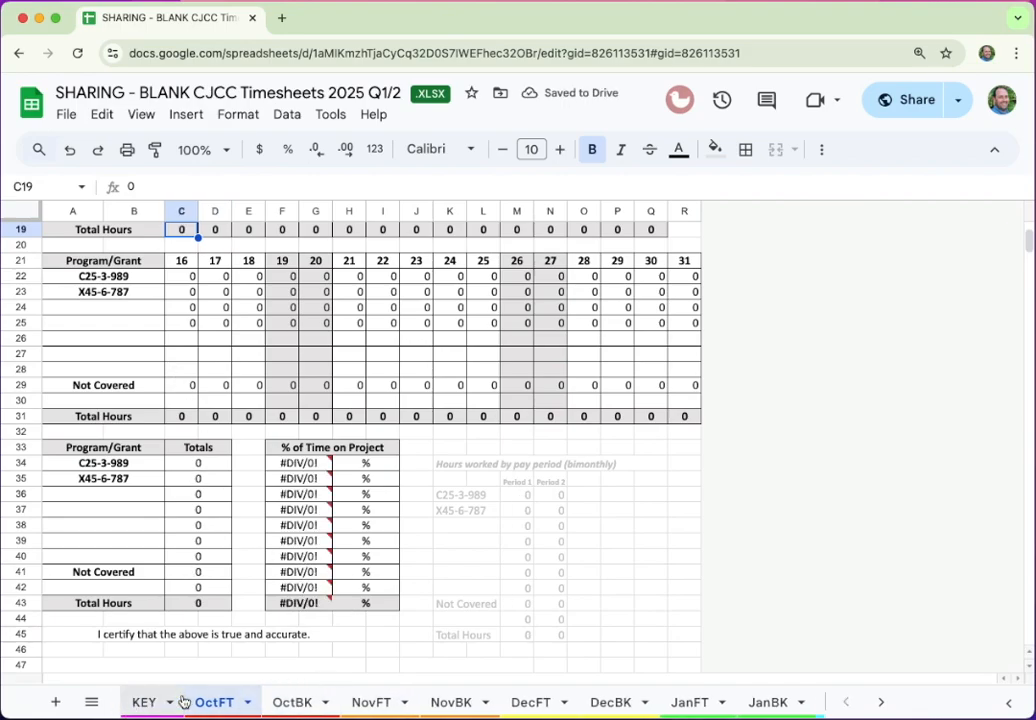